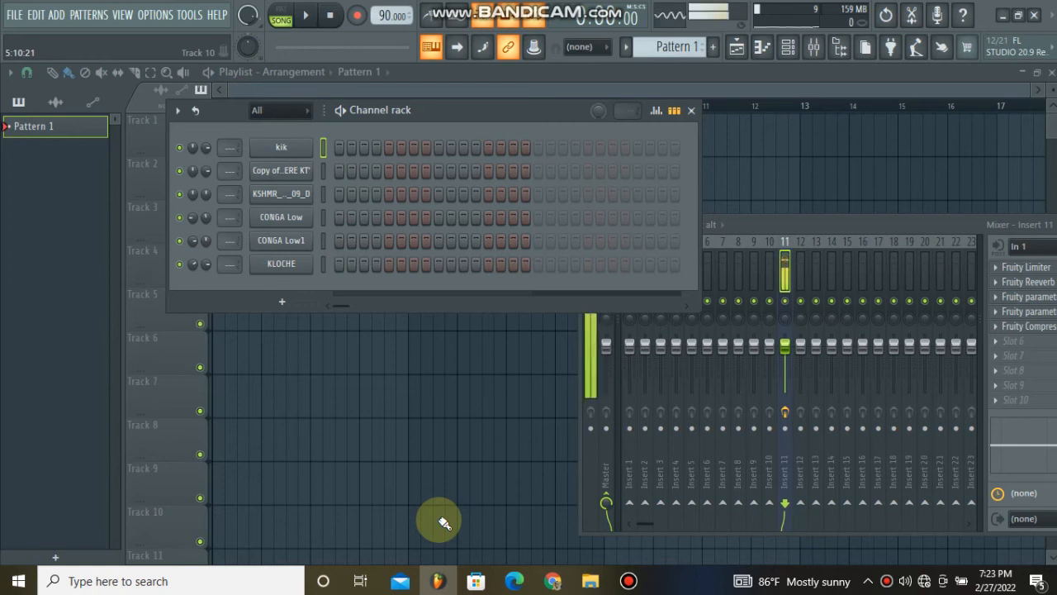
# Bring the mixer to the front and show the browser with the sample pack folders.
pyautogui.click(822, 56)
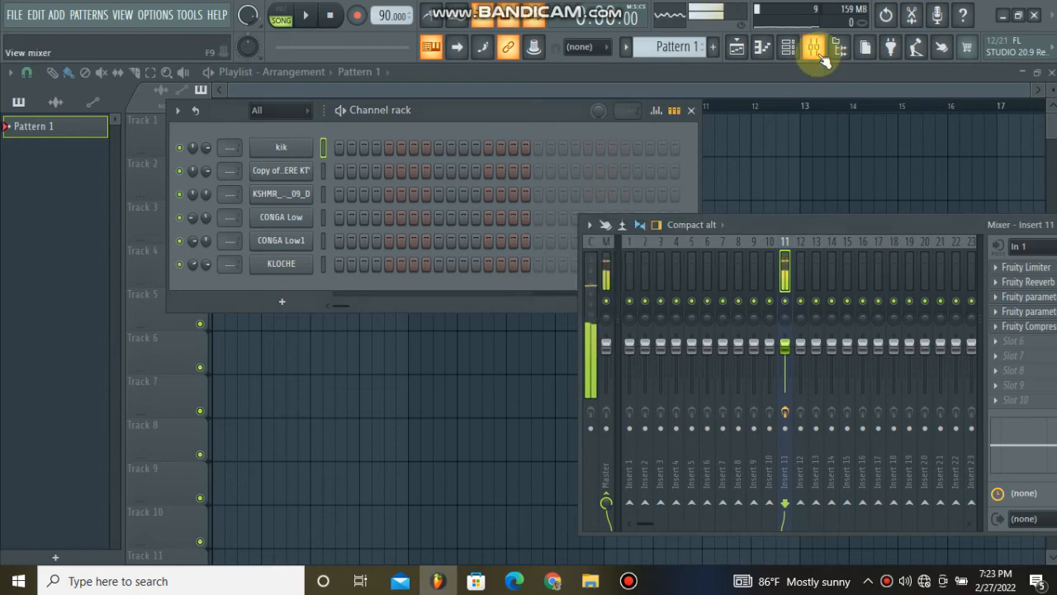
pyautogui.click(817, 51)
pyautogui.click(816, 49)
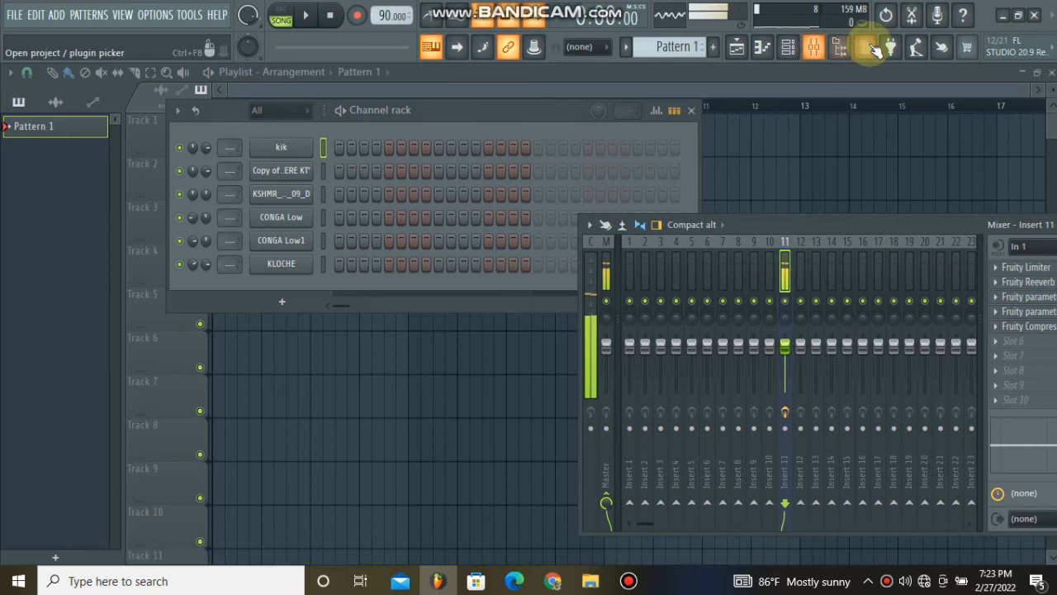
pyautogui.click(848, 53)
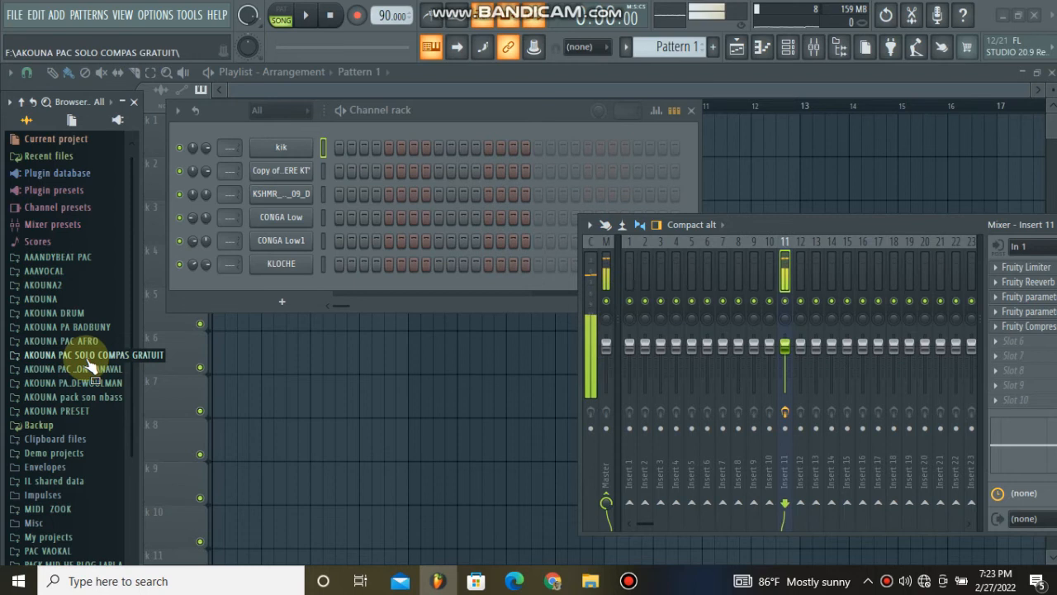
# Inspect the sampler settings and waveforms of the kik and Copy of KLERE KT' channels.
pyautogui.click(276, 142)
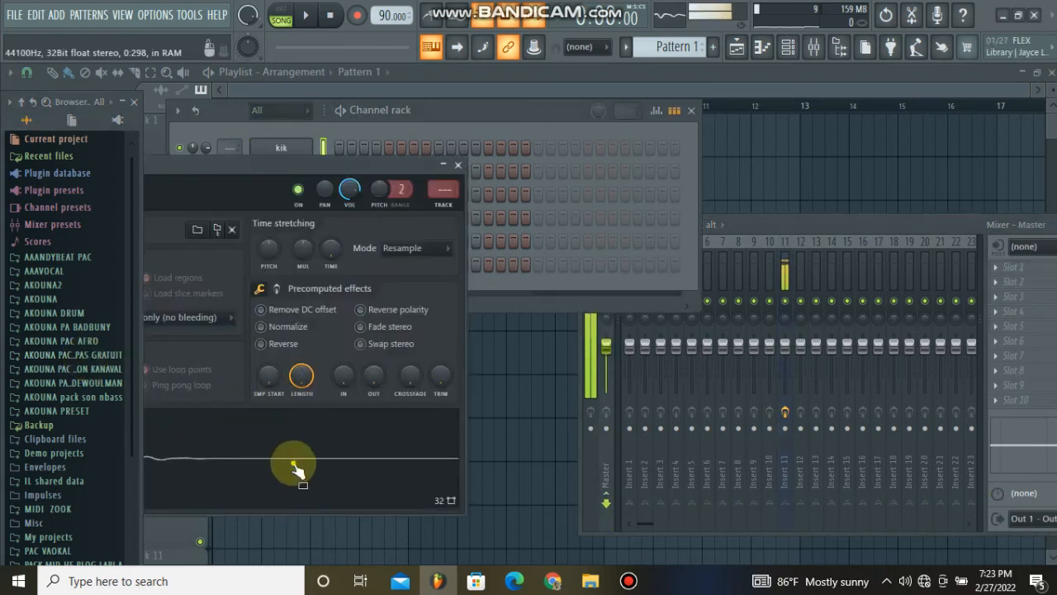
pyautogui.moveTo(256, 168); pyautogui.dragTo(603, 144)
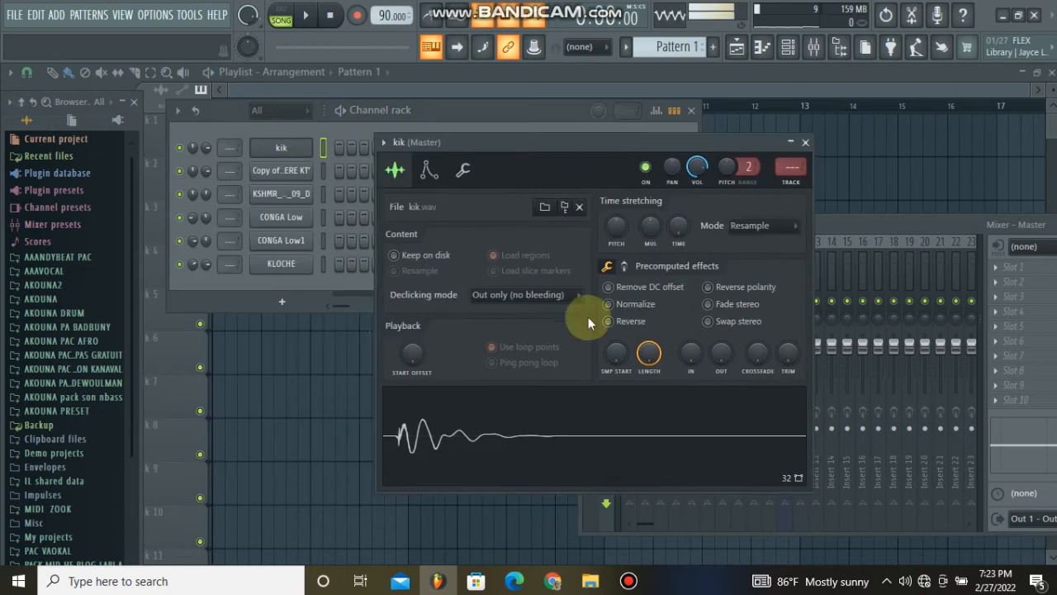
pyautogui.click(802, 142)
pyautogui.click(302, 172)
pyautogui.moveTo(334, 183); pyautogui.dragTo(673, 114)
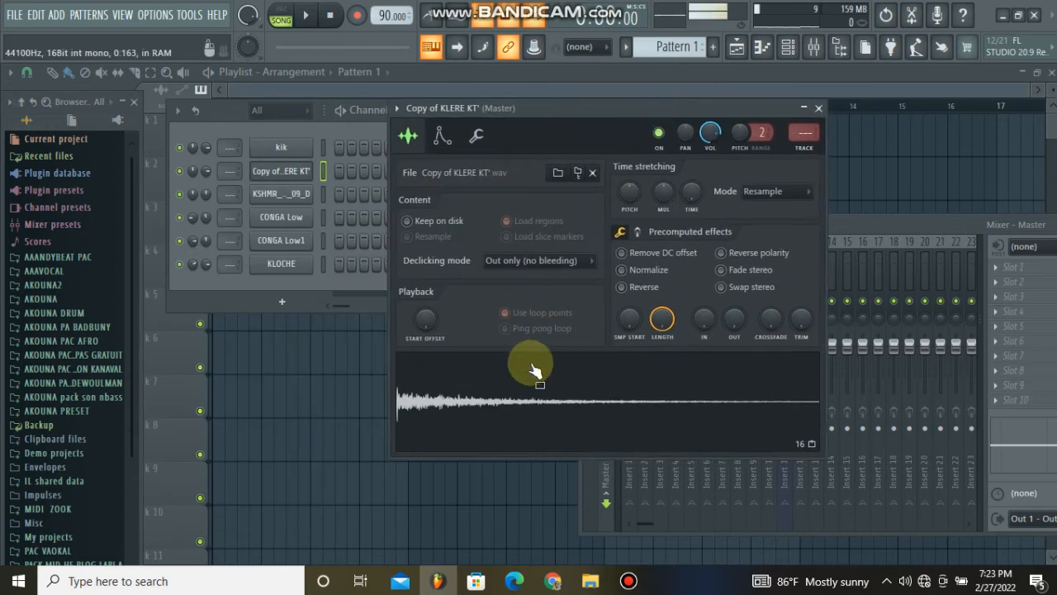
# Inspect and audition the samples in the KSHMR, CONGA Low, CONGA Low1 and KLOCHE channels.
pyautogui.click(294, 193)
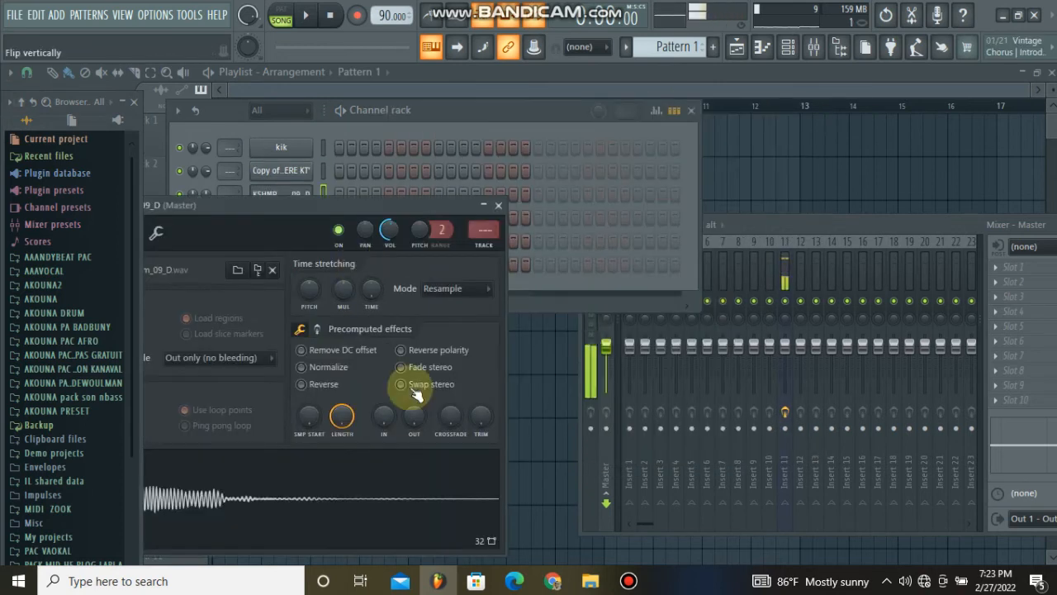
pyautogui.click(498, 204)
pyautogui.click(299, 217)
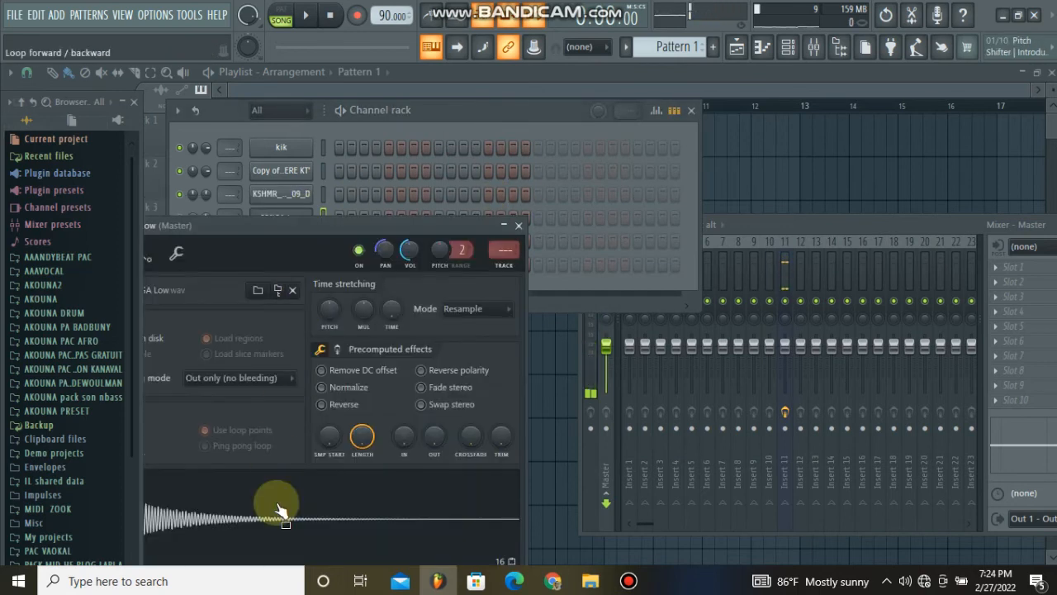
pyautogui.click(279, 500)
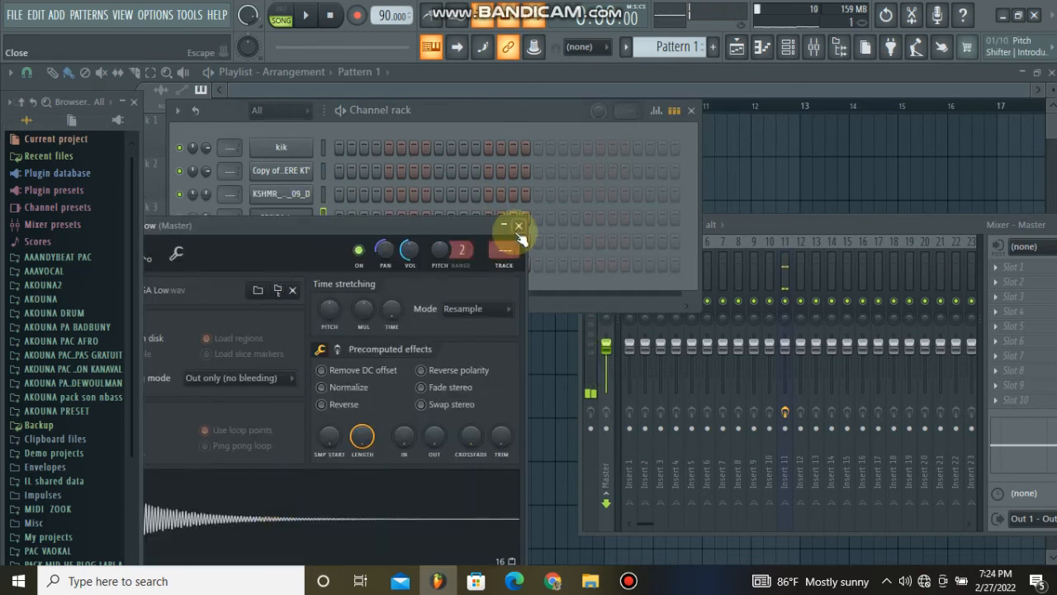
pyautogui.click(518, 226)
pyautogui.click(286, 245)
pyautogui.click(274, 499)
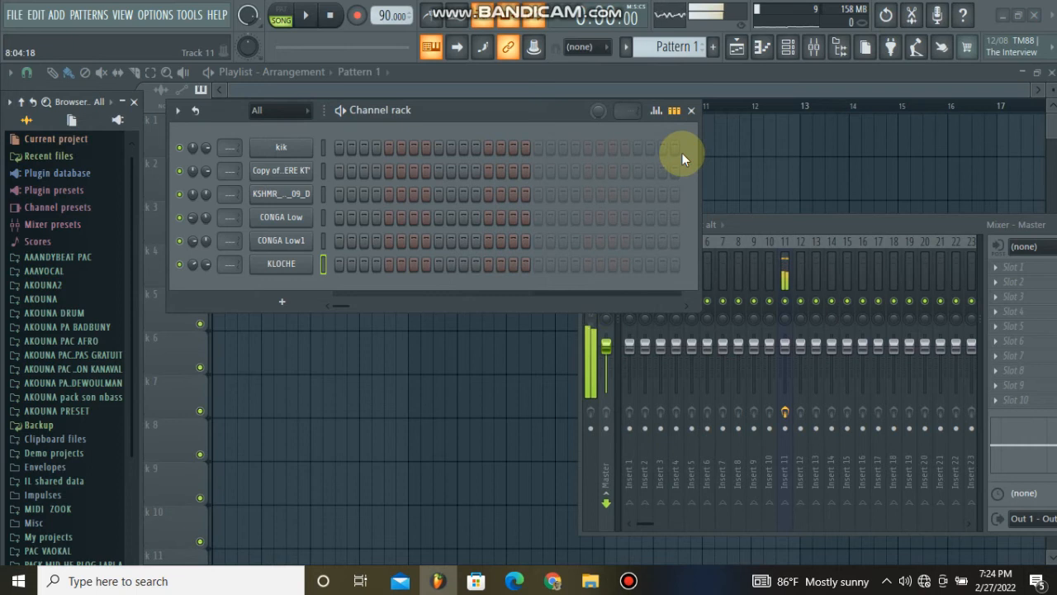
# Expand the AKOUNA PAC SON KANAVAL folder and review the kik and Copy of KLERE KT' samples again.
pyautogui.click(281, 147)
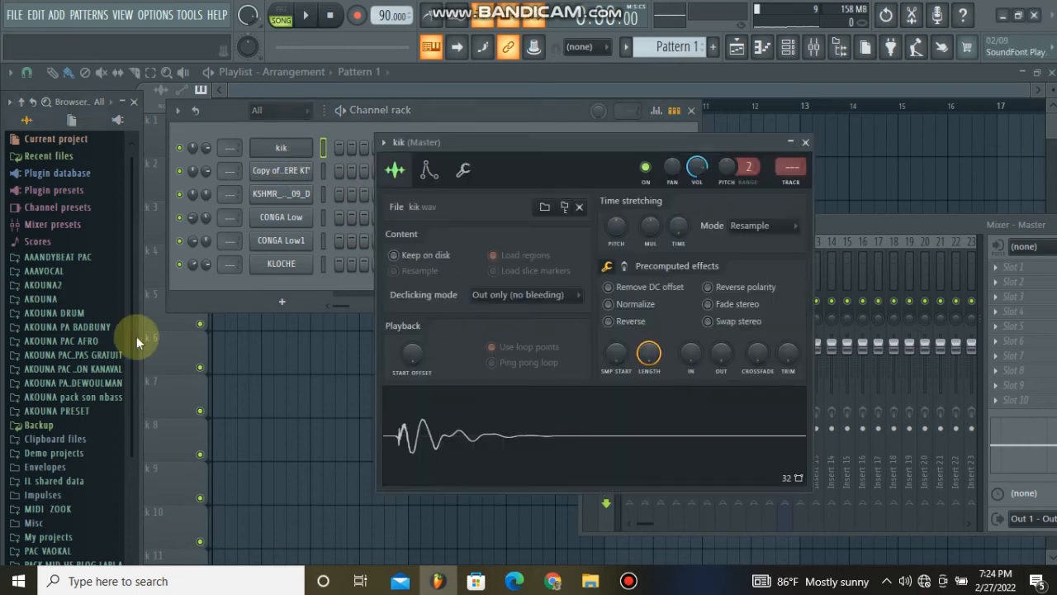
pyautogui.click(62, 368)
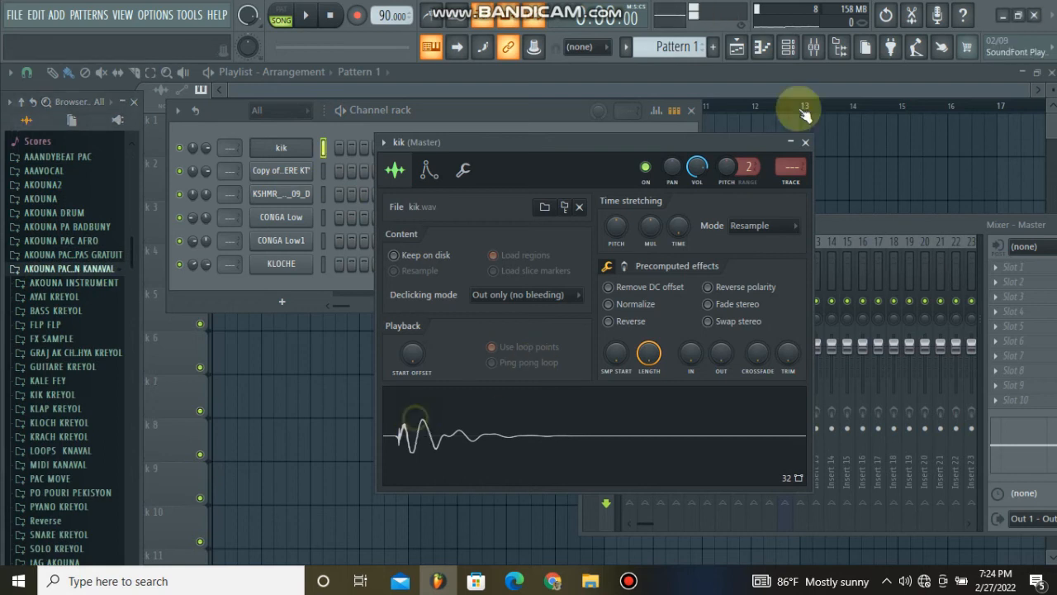
pyautogui.click(297, 177)
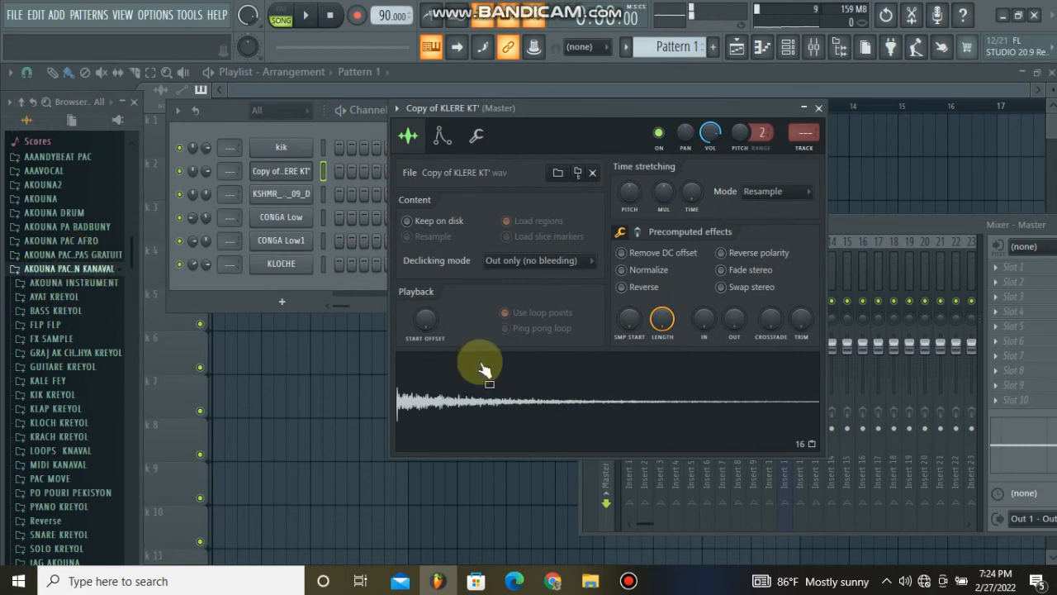
pyautogui.click(818, 110)
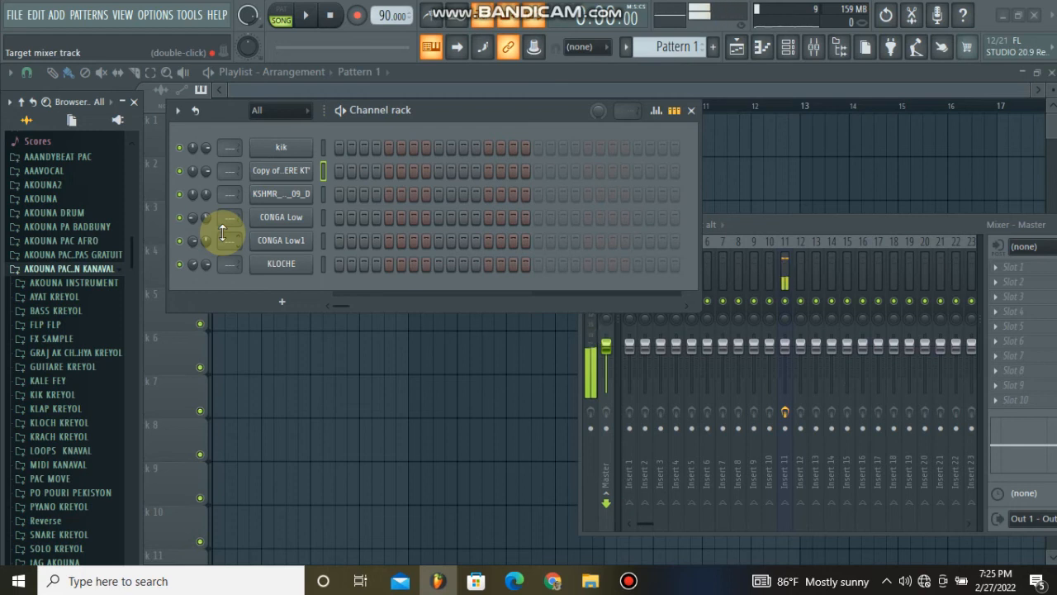
# Rename Pattern 1 as "pyano prensipal n1".
pyautogui.click(716, 48)
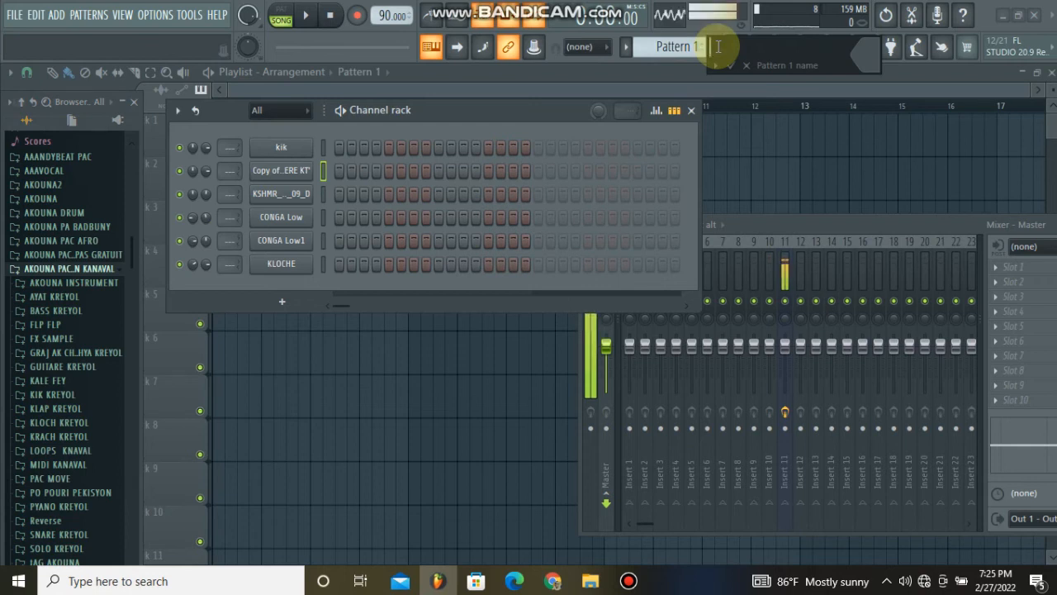
pyautogui.write('pi')
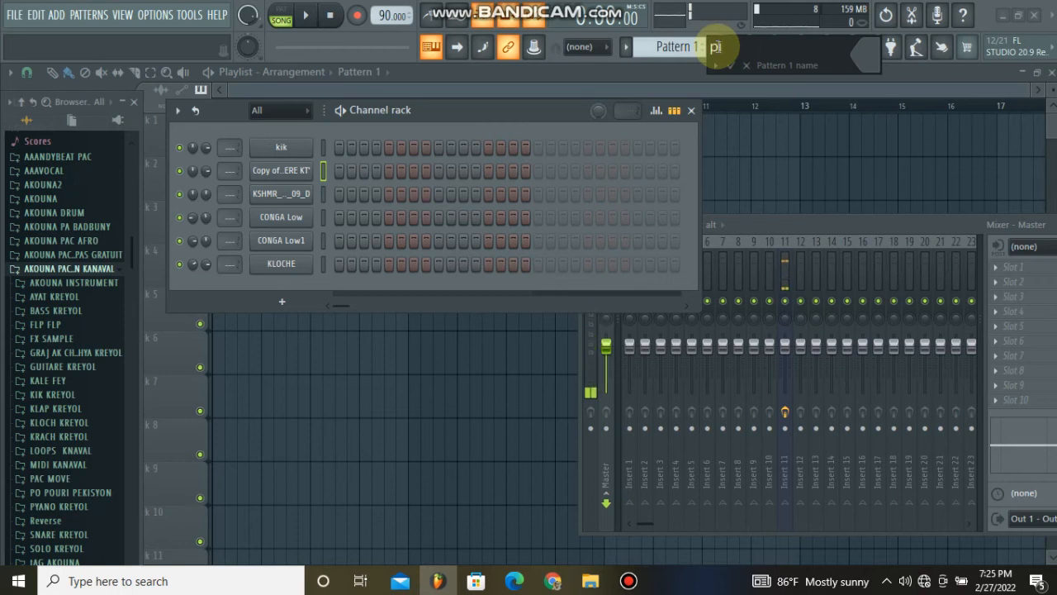
pyautogui.write('ana')
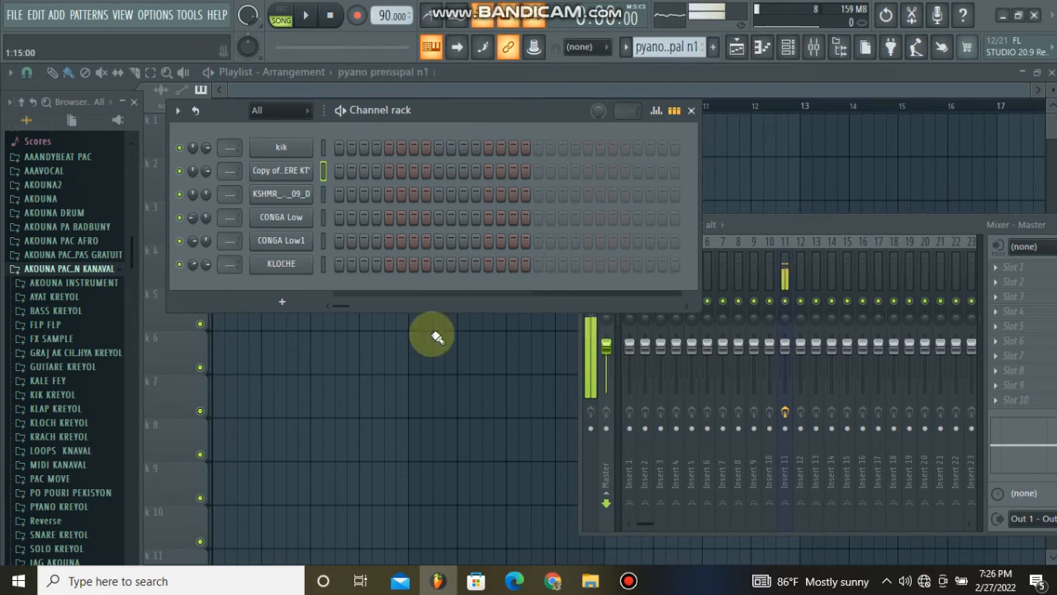
# Place a clip of the pyano prensipal n1 pattern at bar 1 of the playlist's first track.
pyautogui.click(371, 292)
pyautogui.click(389, 304)
pyautogui.moveTo(265, 89); pyautogui.dragTo(263, 124)
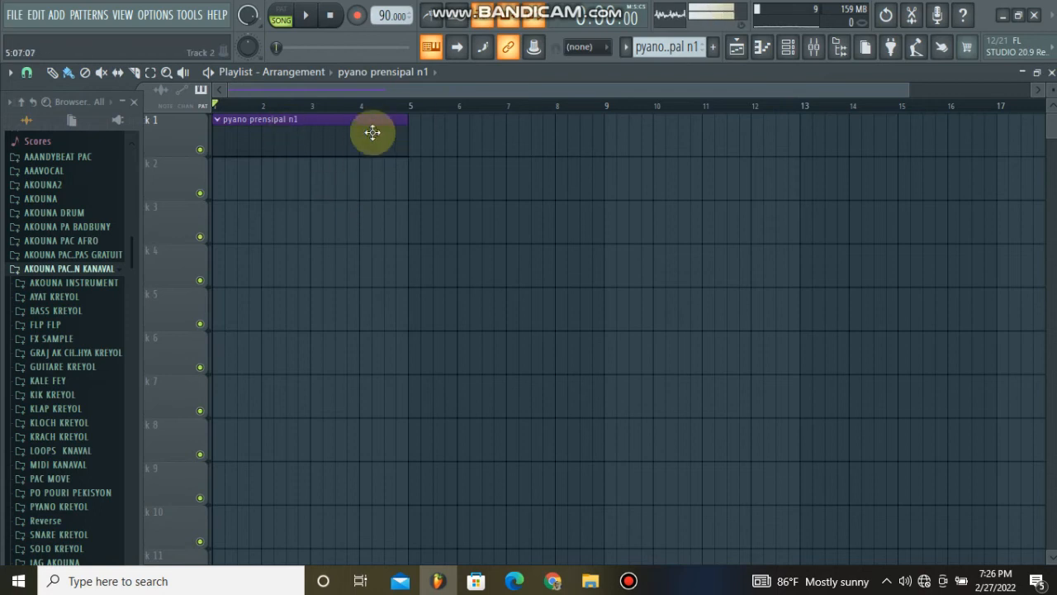
# Show the channel rack and create a new channel filter group named "instrument".
pyautogui.click(789, 45)
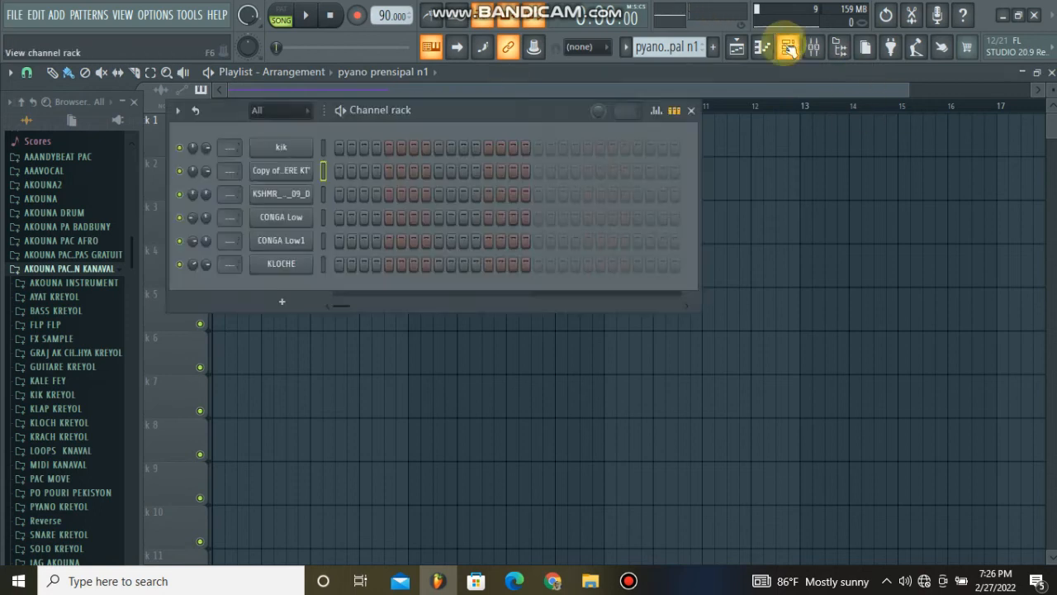
pyautogui.rightClick(290, 117)
pyautogui.click(314, 128)
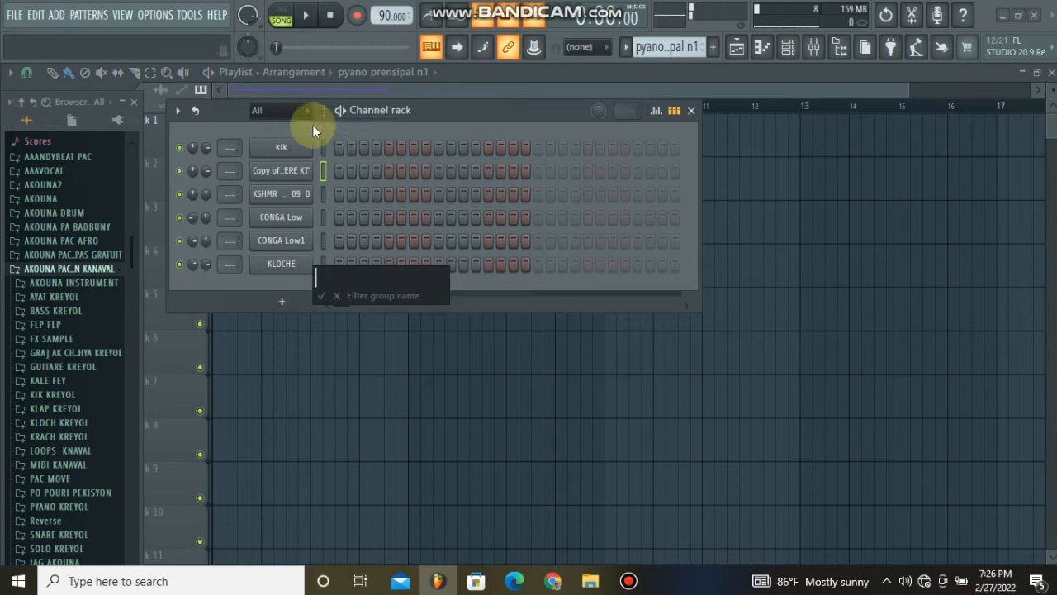
pyautogui.write('in')
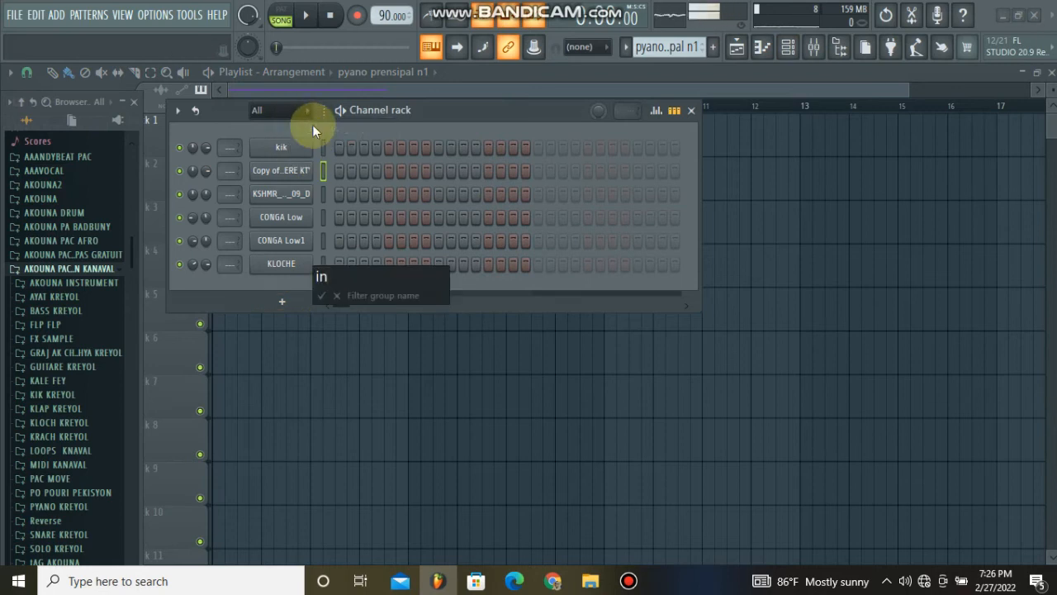
pyautogui.write('rume')
pyautogui.press('BackSpace')
pyautogui.press('BackSpace')
pyautogui.press('BackSpace')
pyautogui.press('BackSpace')
pyautogui.write('s')
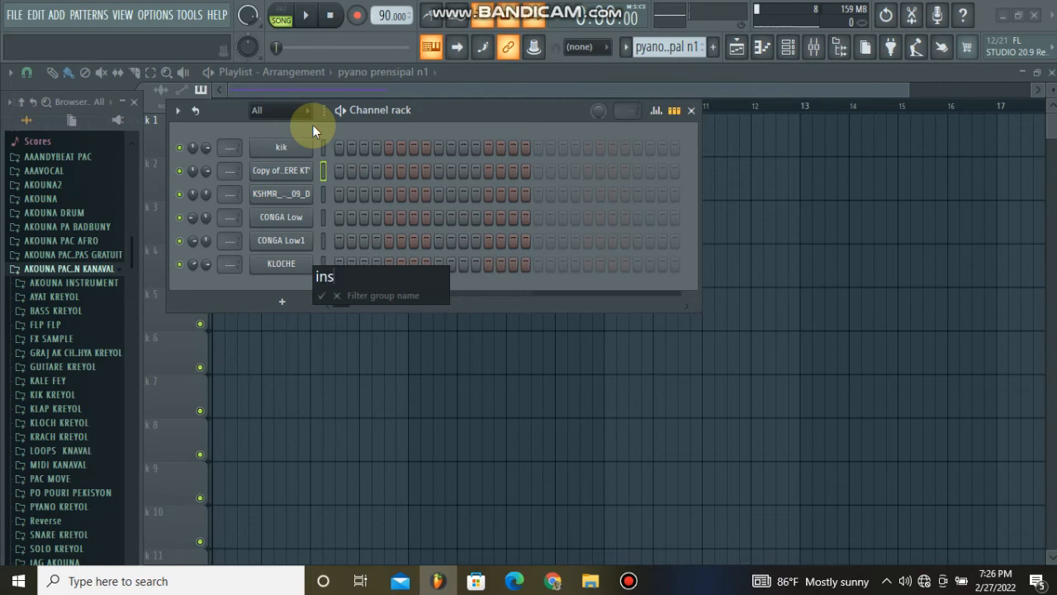
pyautogui.write('trument')
pyautogui.click(321, 295)
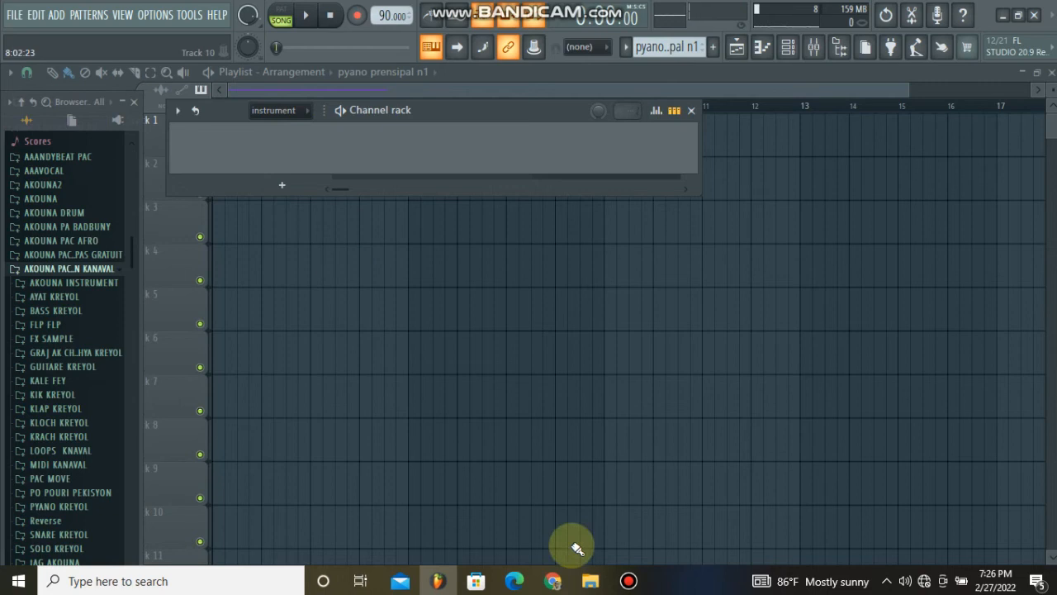
pyautogui.click(629, 580)
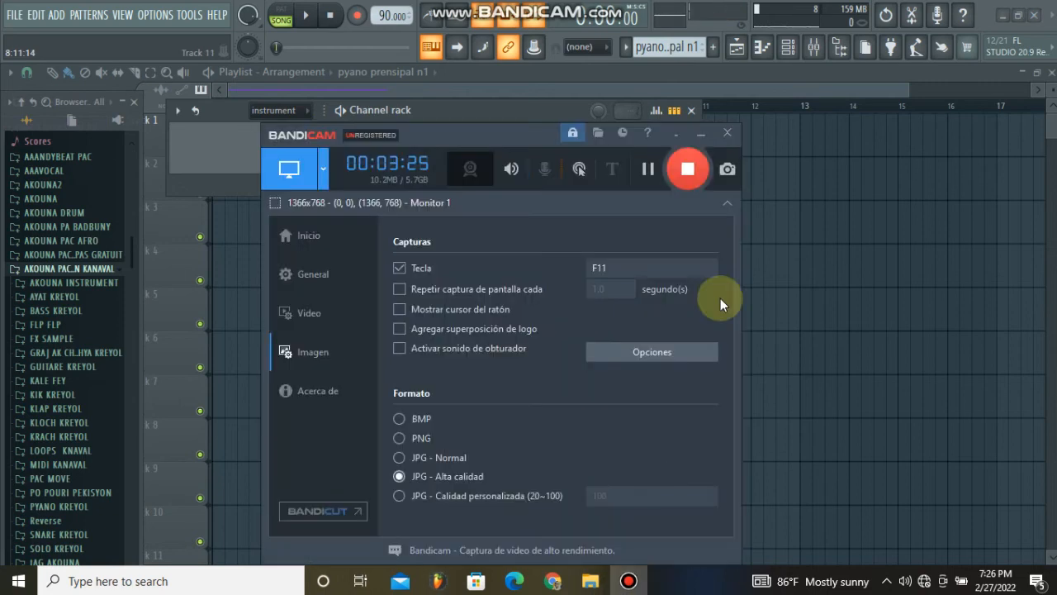
pyautogui.click(699, 137)
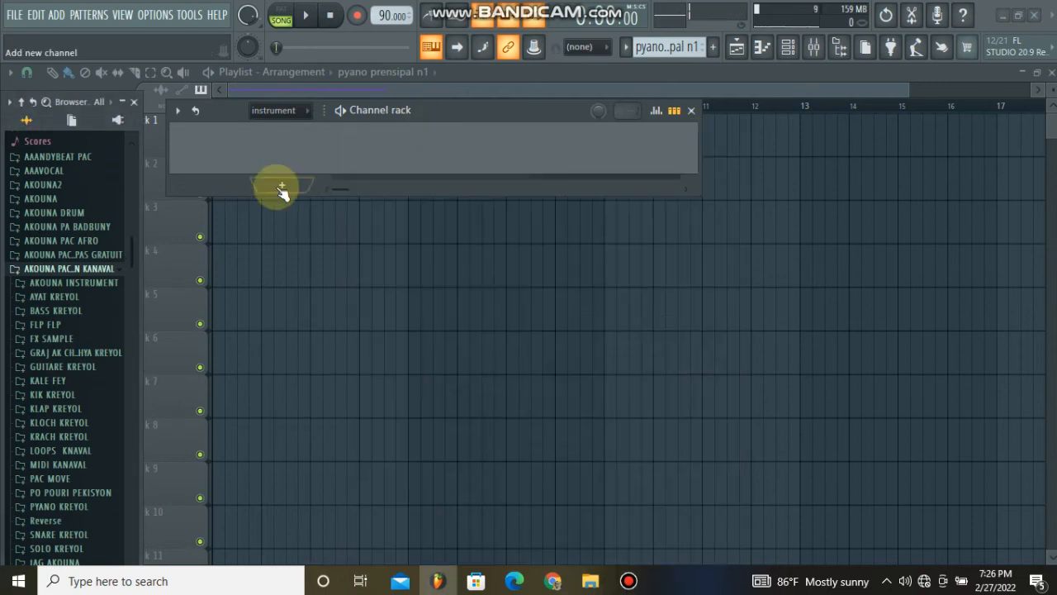
# Add a DirectWave channel to the instrument group and move its plugin window clear of the channel rack.
pyautogui.click(281, 187)
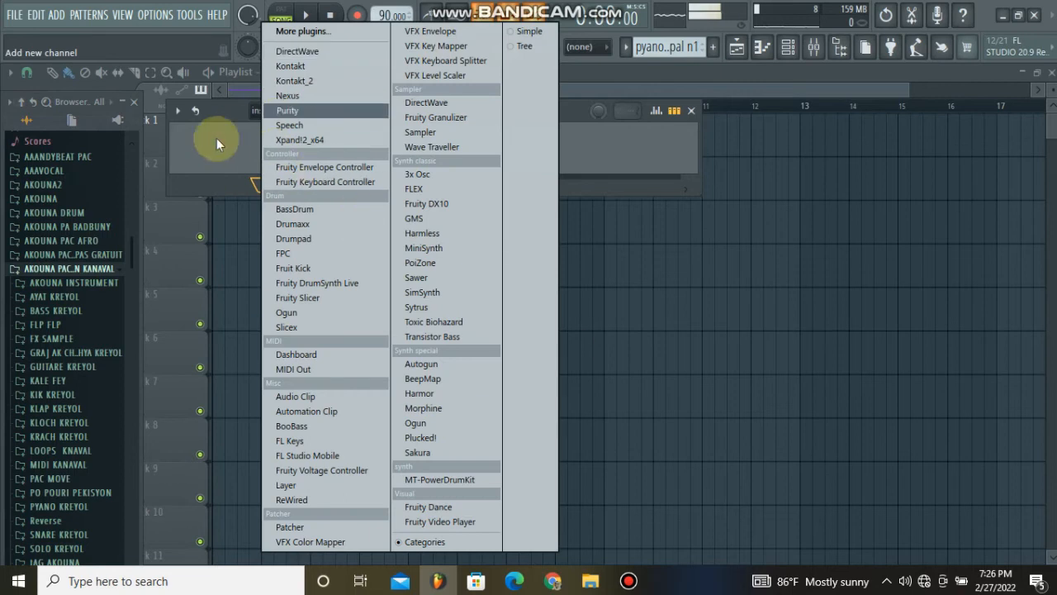
pyautogui.click(306, 51)
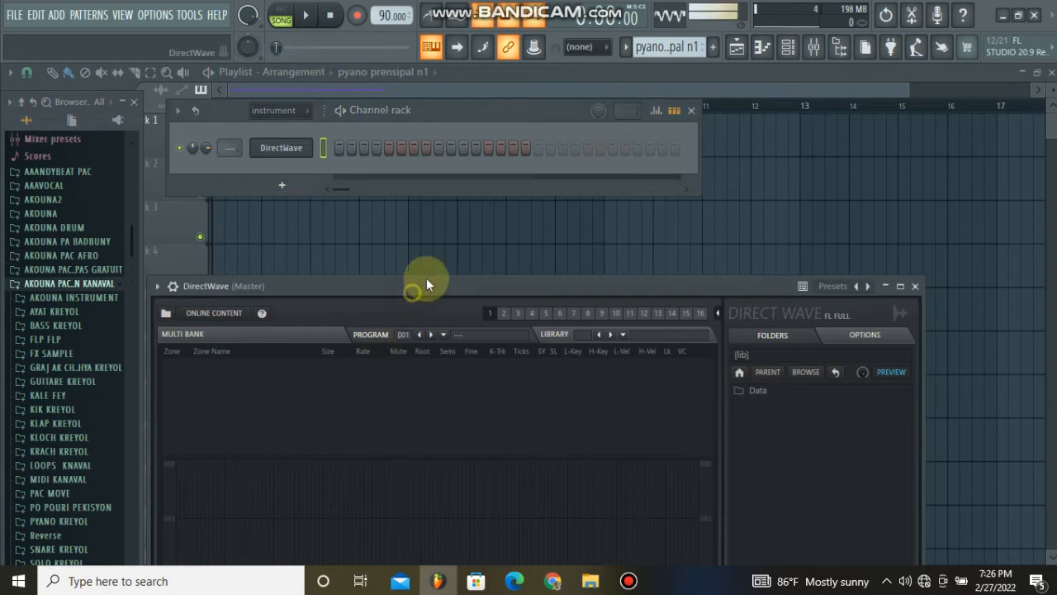
pyautogui.moveTo(427, 284); pyautogui.dragTo(545, 204)
pyautogui.click(262, 210)
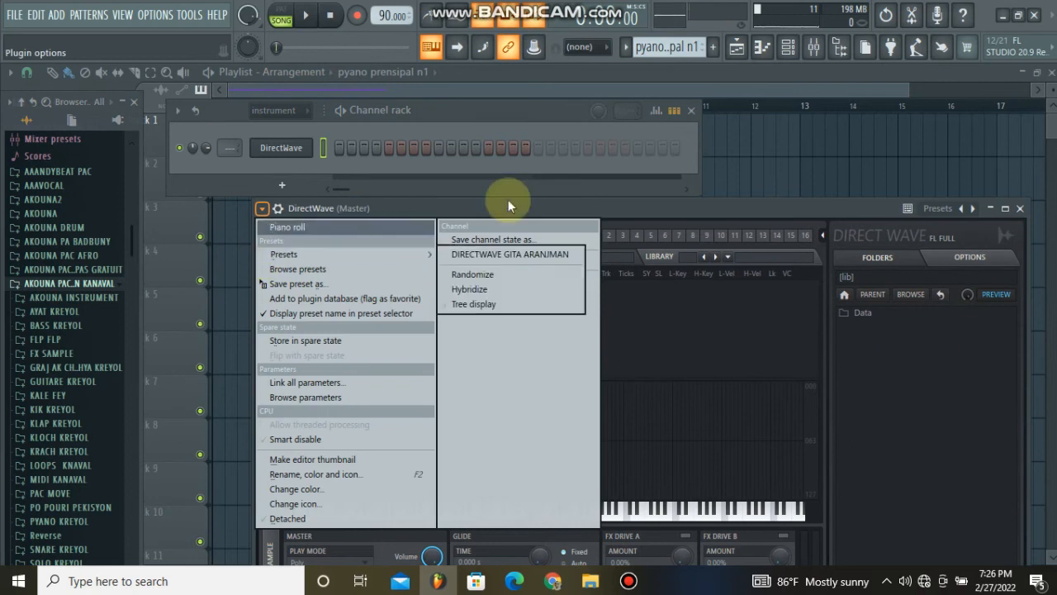
pyautogui.click(605, 212)
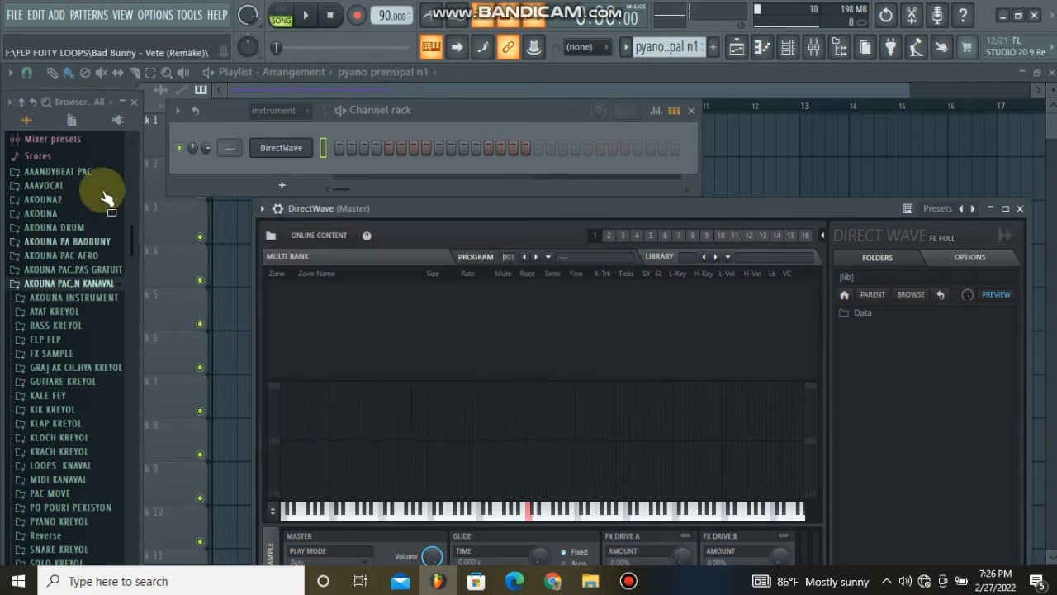
# Load the "piano purity akouna" sample from the PYANO KREYOL folder of AKOUNA PAC SON KANAVAL into DirectWave.
pyautogui.click(75, 283)
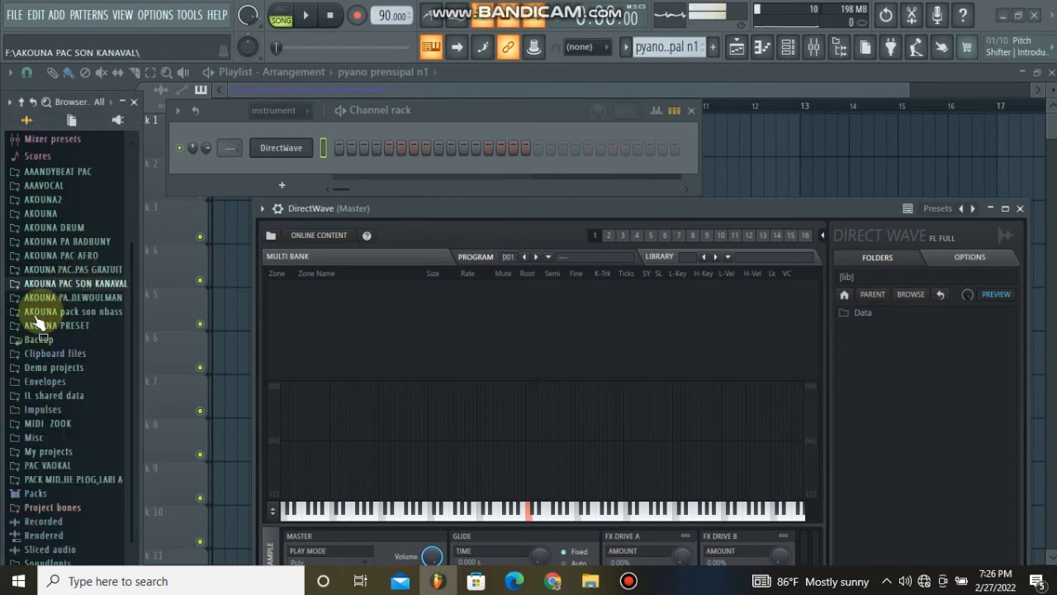
pyautogui.click(49, 283)
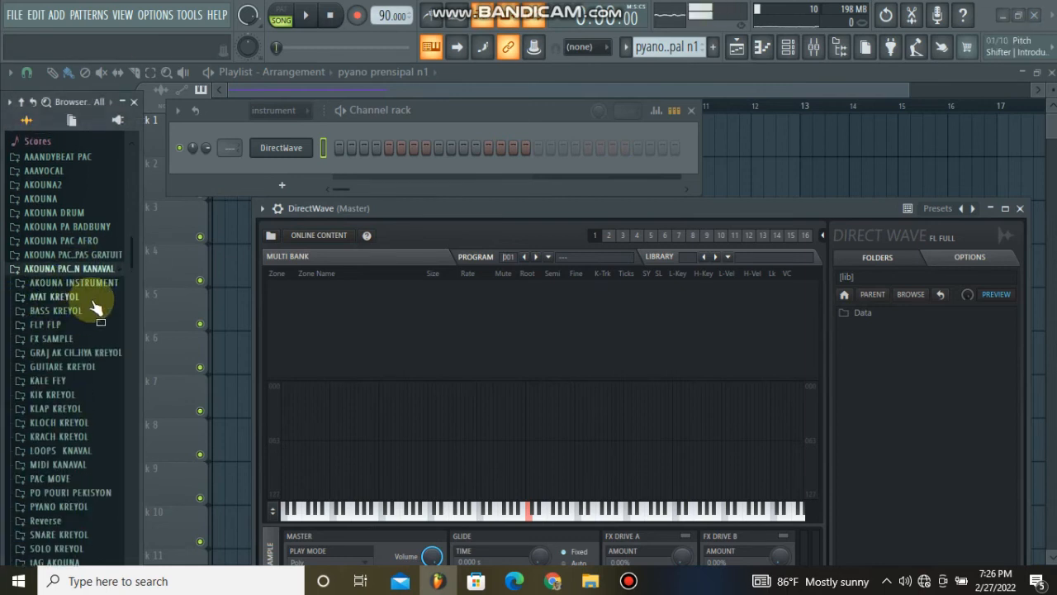
pyautogui.scroll(-3, 65, 312)
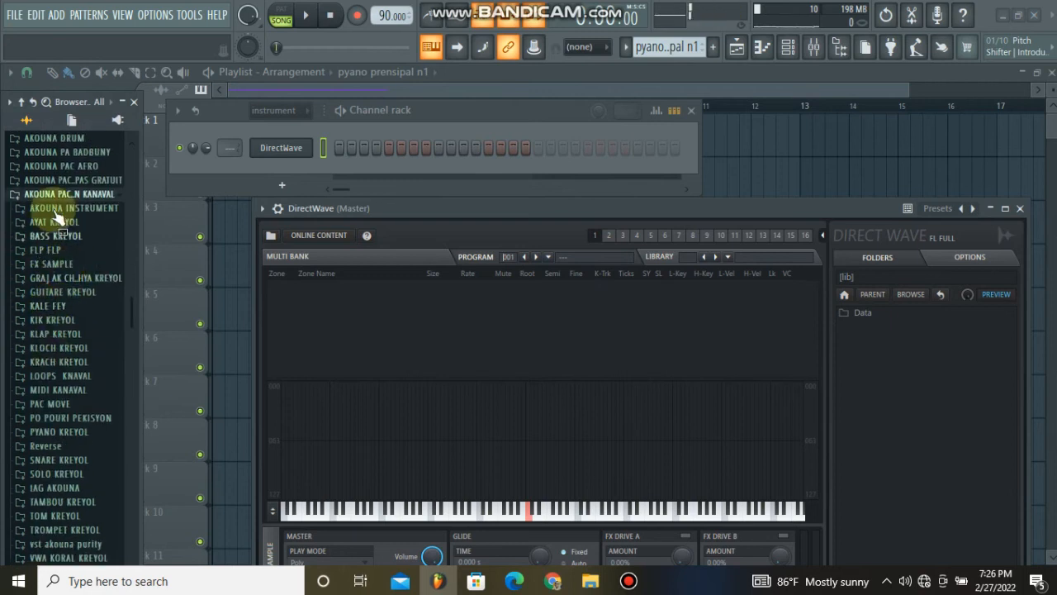
pyautogui.click(48, 432)
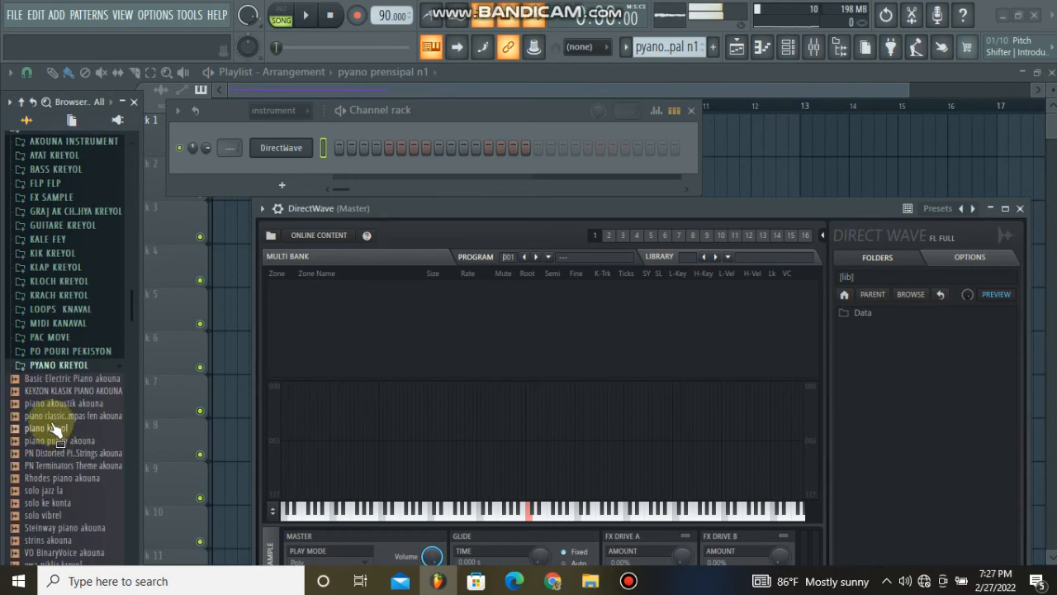
pyautogui.scroll(-3, 57, 427)
pyautogui.click(56, 329)
pyautogui.click(49, 293)
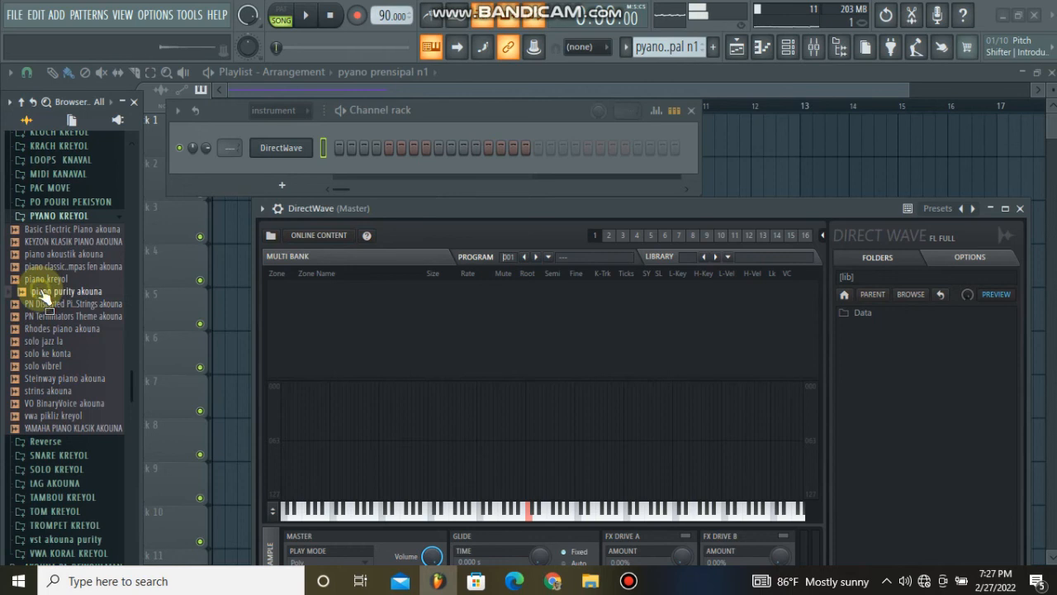
pyautogui.moveTo(45, 297); pyautogui.dragTo(551, 453)
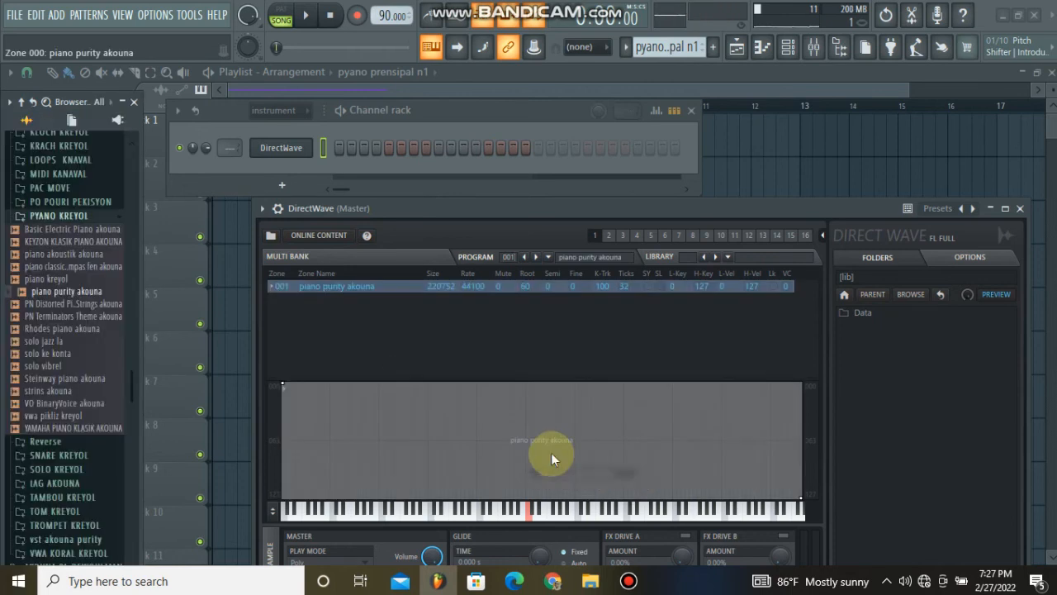
# Enable DirectWave's FX Drive A, FX Drive B, Reverb, Chorus and Delay effects, and audition a key of the loaded sample.
pyautogui.moveTo(636, 217); pyautogui.dragTo(616, 113)
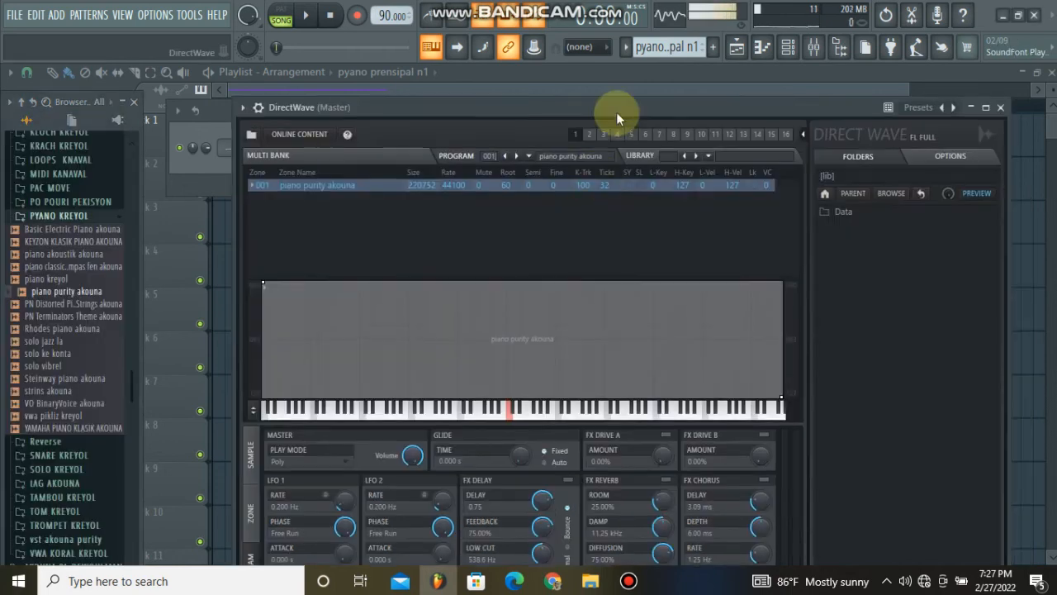
pyautogui.click(764, 433)
pyautogui.click(764, 478)
pyautogui.click(665, 479)
pyautogui.click(665, 433)
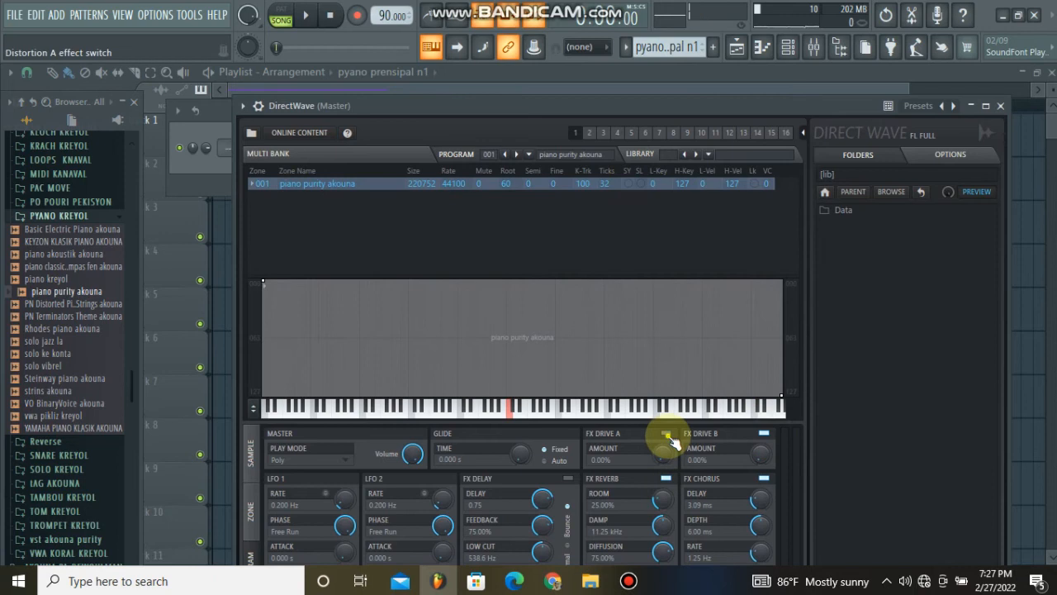
pyautogui.click(568, 479)
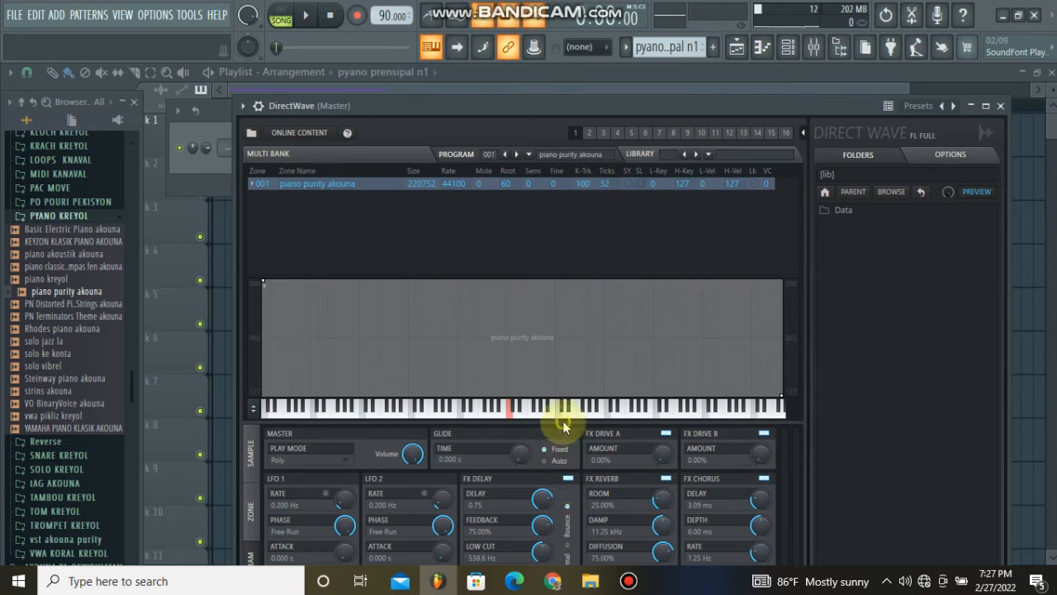
pyautogui.click(498, 414)
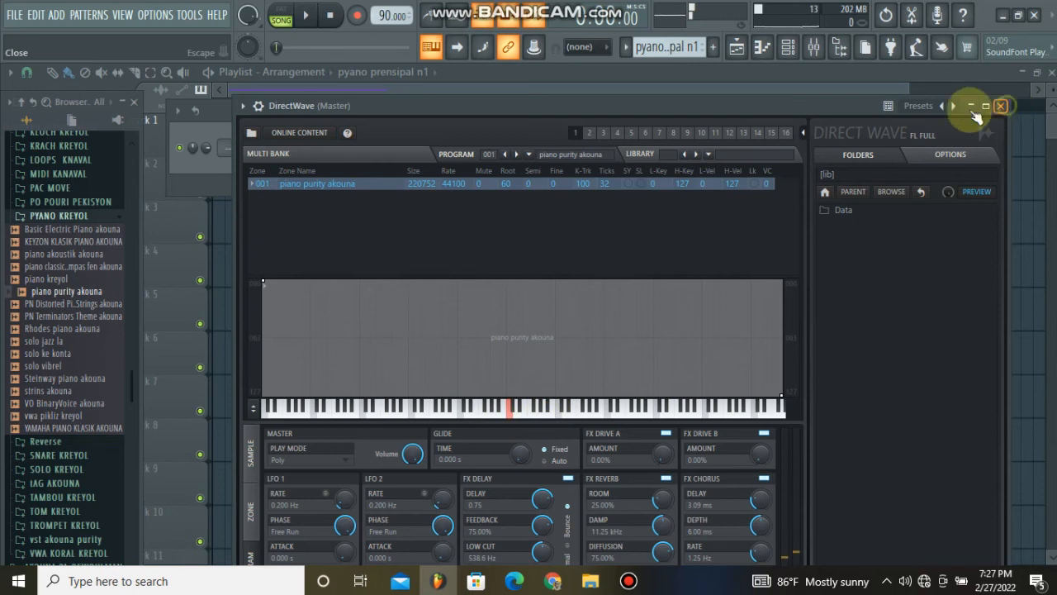
# Close the DirectWave window and open its channel in the piano roll with the browser hidden.
pyautogui.click(1000, 105)
pyautogui.rightClick(298, 145)
pyautogui.click(344, 145)
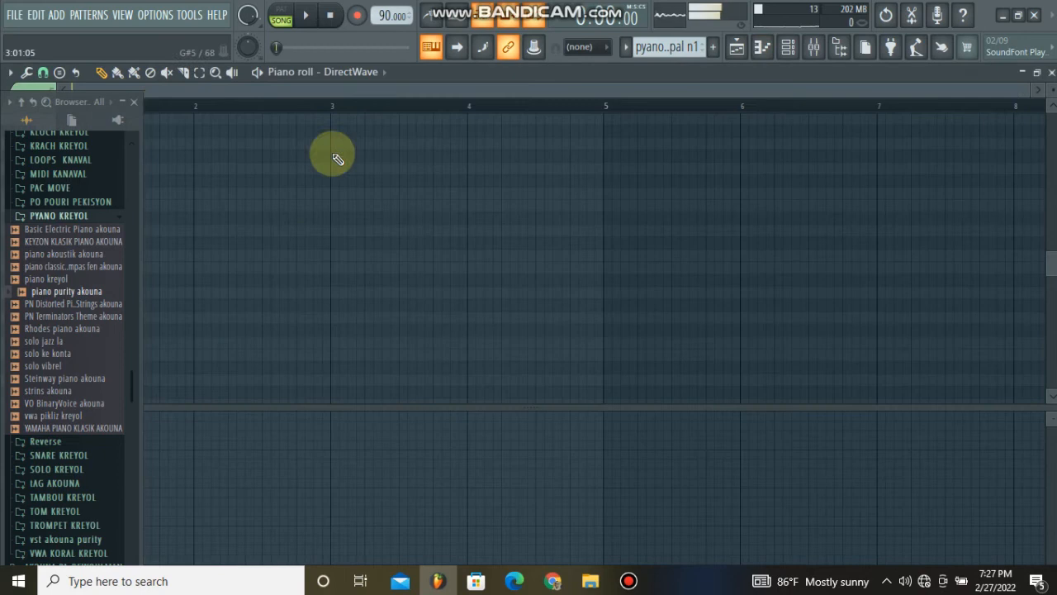
pyautogui.click(134, 104)
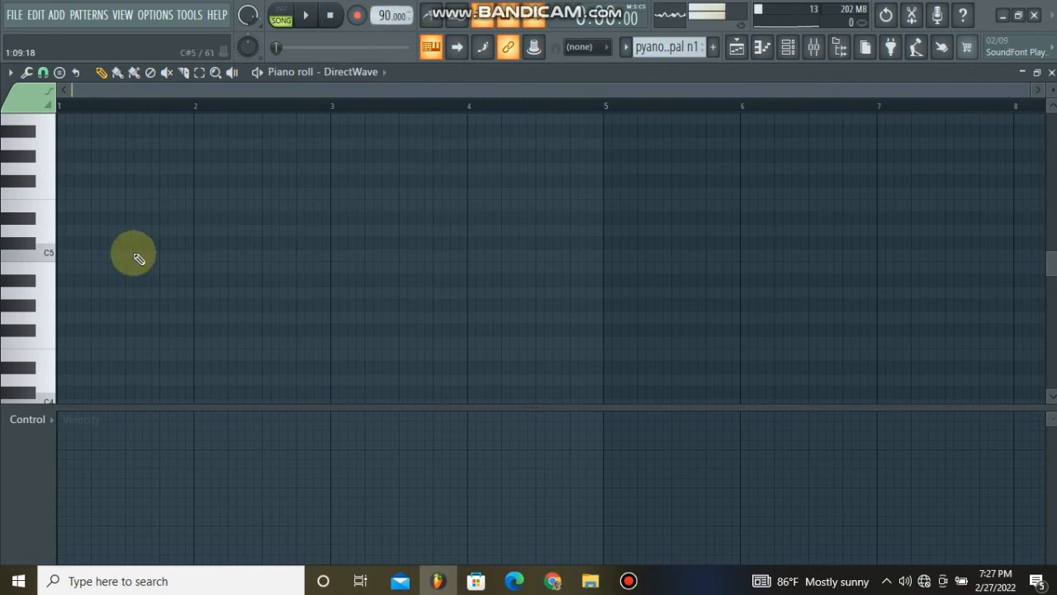
# Draw a half-bar chord of C5, G4 and E5 at the start of bar 1.
pyautogui.click(60, 256)
pyautogui.moveTo(63, 259); pyautogui.dragTo(124, 259)
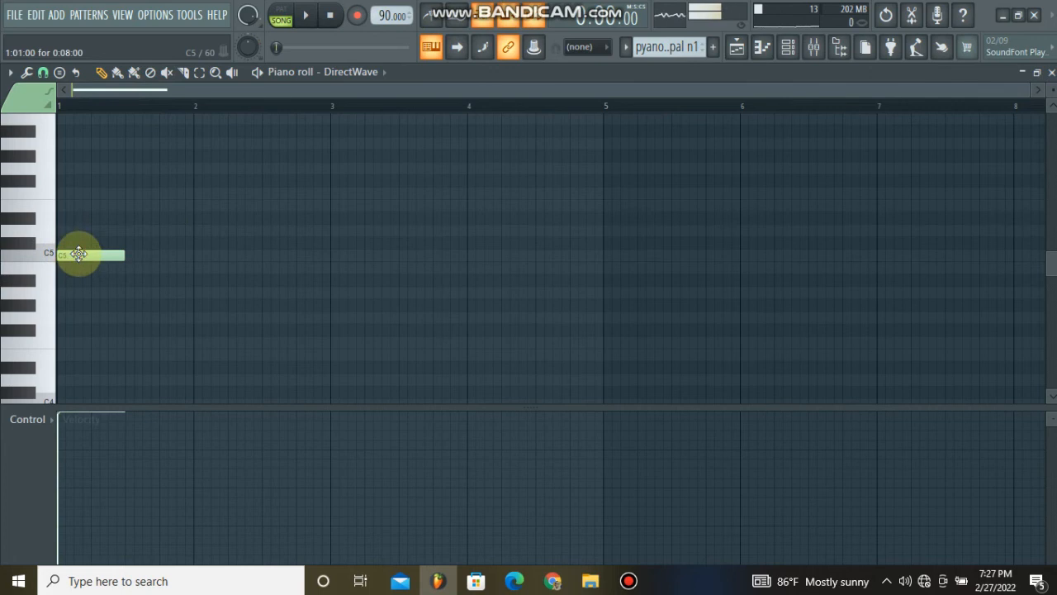
pyautogui.click(74, 317)
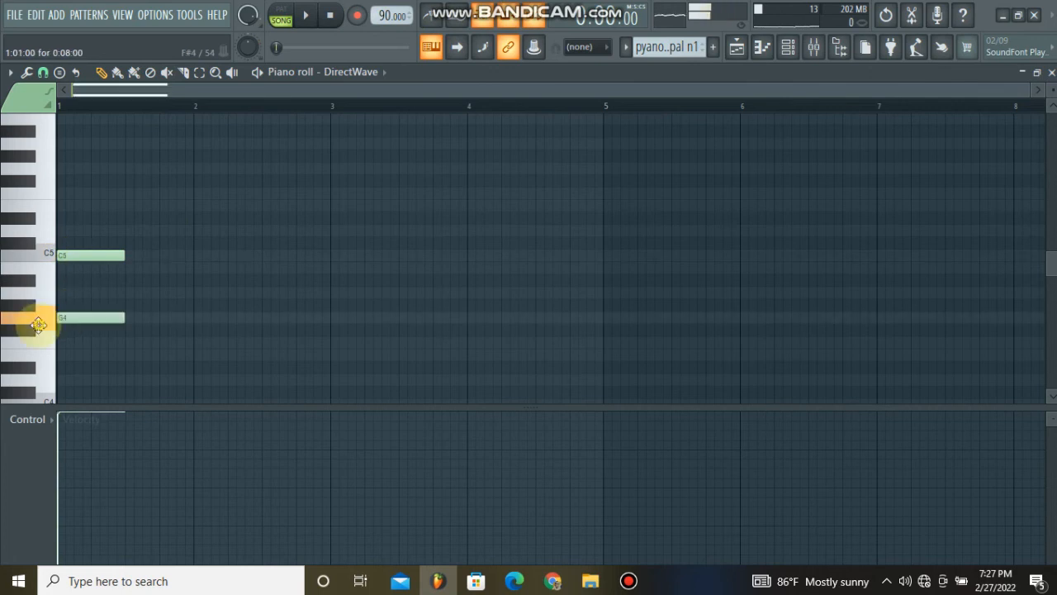
pyautogui.click(60, 206)
pyautogui.press('space')
pyautogui.press('space')
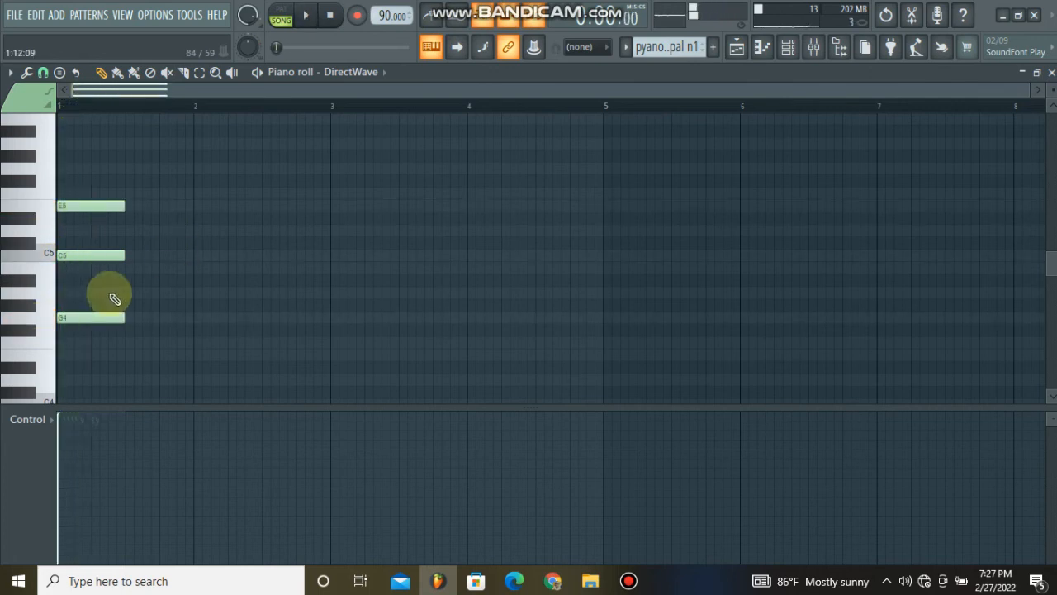
# Add half-bar chords of F4, A4, C5 in the second half of bar 1 and G4, C5, E5 at bar 2.
pyautogui.click(134, 342)
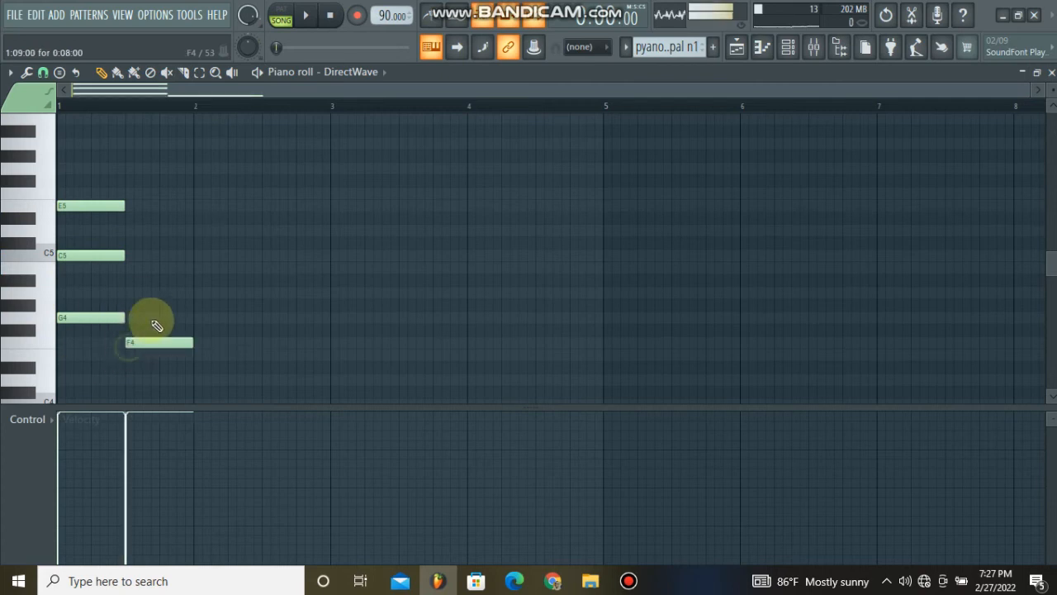
pyautogui.click(140, 292)
pyautogui.click(130, 255)
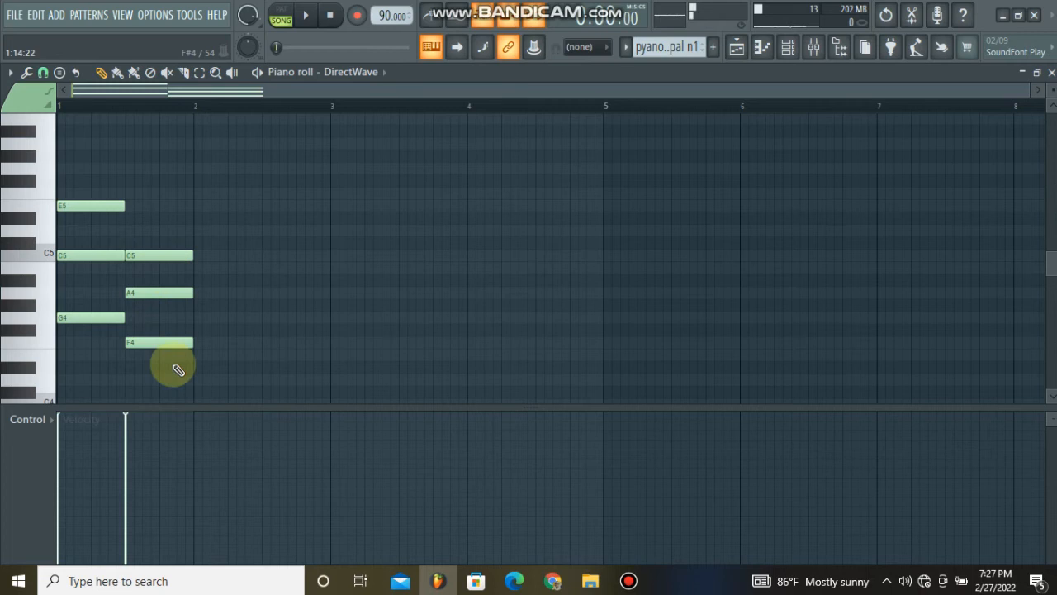
pyautogui.click(202, 318)
pyautogui.click(199, 255)
pyautogui.click(200, 205)
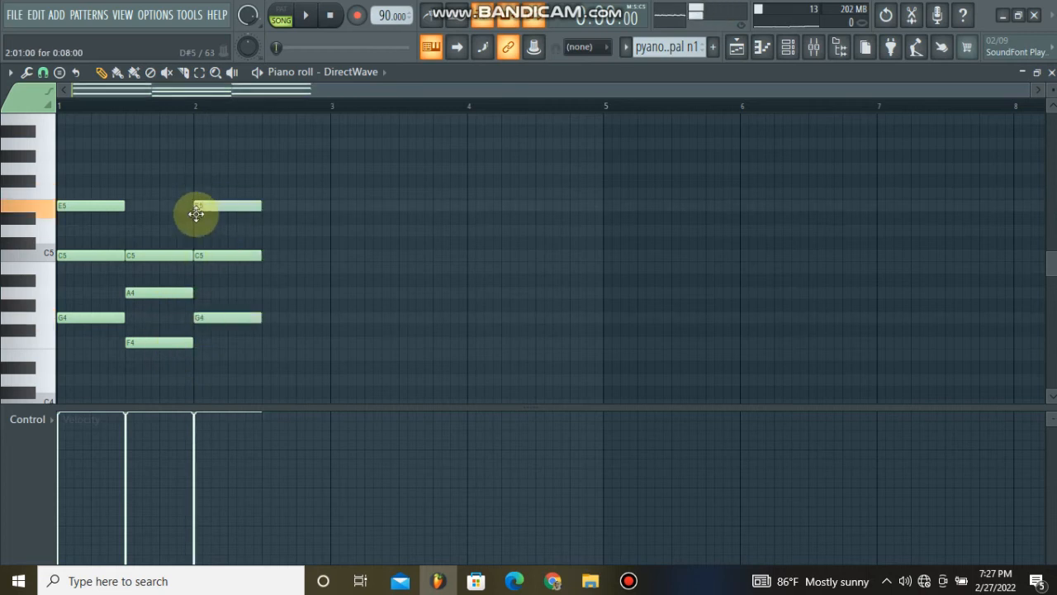
# Draw a half-bar chord of G4, B4 and D5 in the second half of bar 2.
pyautogui.click(269, 318)
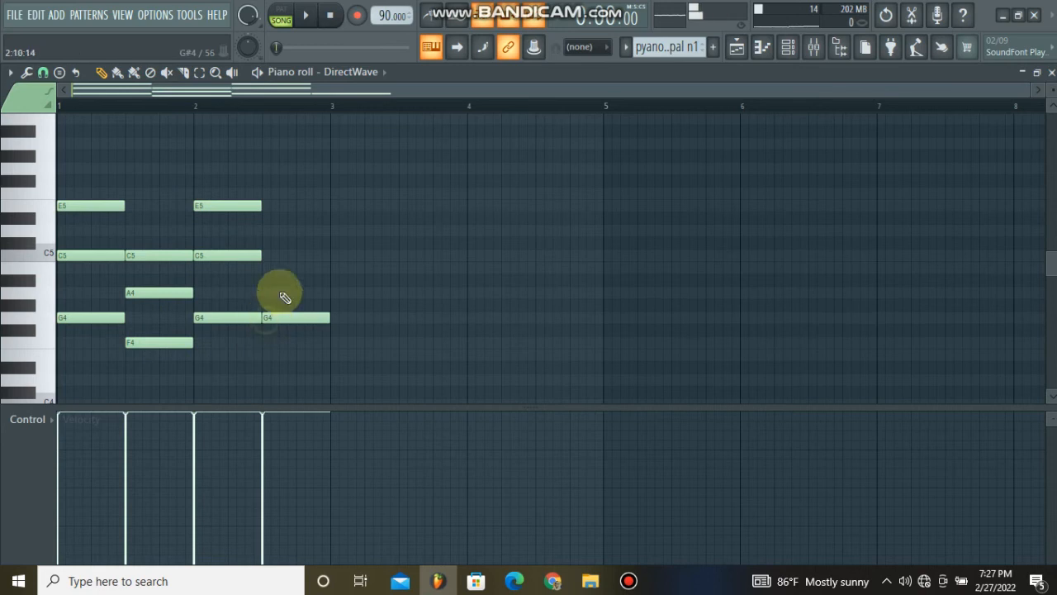
pyautogui.click(266, 267)
pyautogui.click(263, 218)
pyautogui.moveTo(278, 224)
pyautogui.mouseDown()
pyautogui.moveTo(269, 237)
pyautogui.moveTo(264, 222)
pyautogui.moveTo(268, 233)
pyautogui.mouseUp()
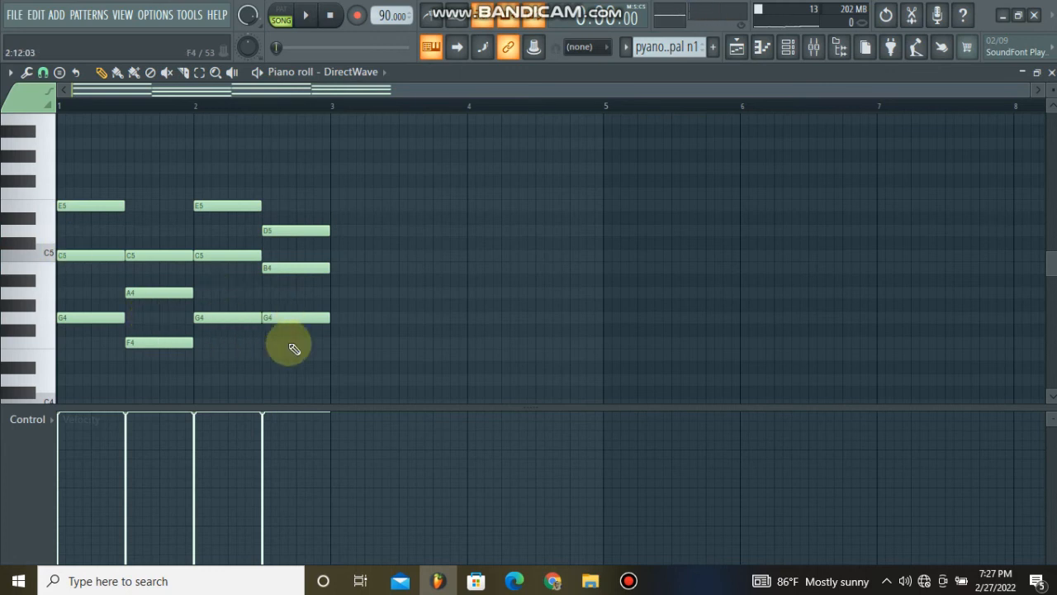
# Add G4 to the second chord of bar 1, and delete and redraw the D5 in the last chord of bar 2.
pyautogui.rightClick(285, 230)
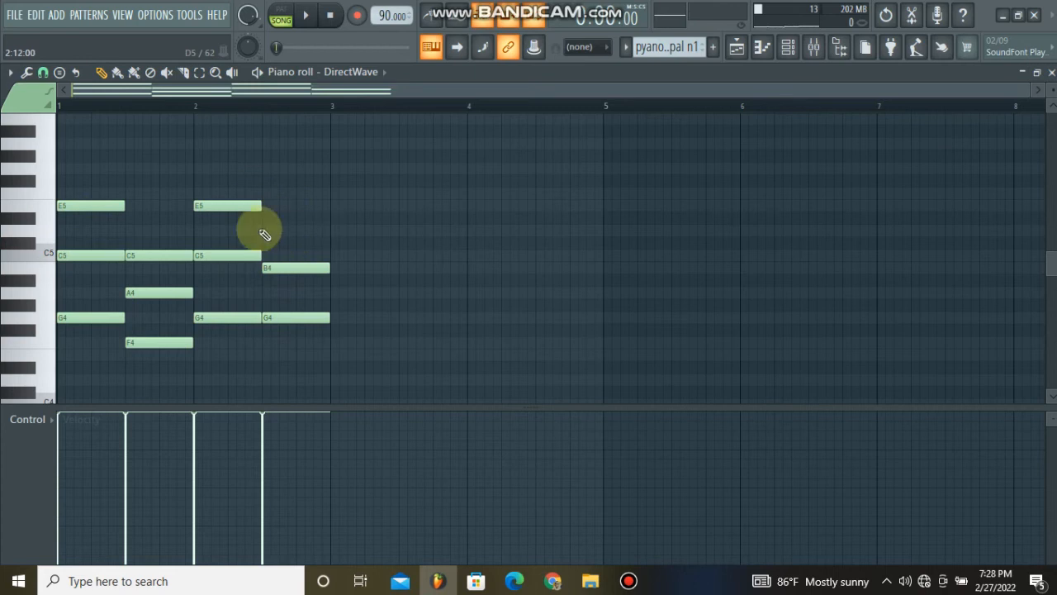
pyautogui.click(142, 315)
pyautogui.rightClick(145, 317)
pyautogui.moveTo(132, 319); pyautogui.dragTo(142, 316)
pyautogui.click(283, 232)
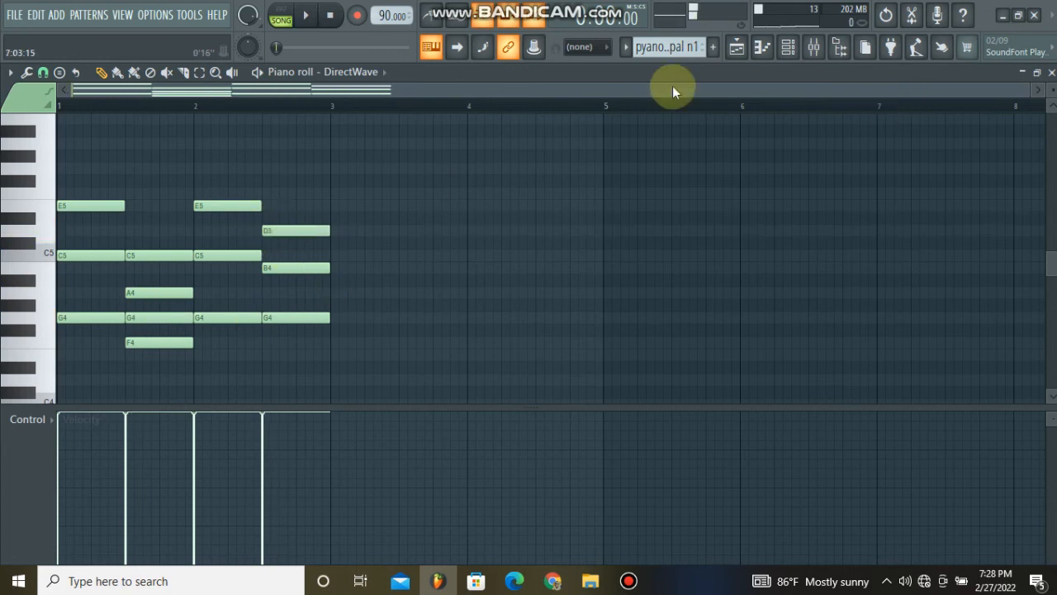
# Play back the chord progression in the playlist and bring up the channel rack to check its notes.
pyautogui.press('space')
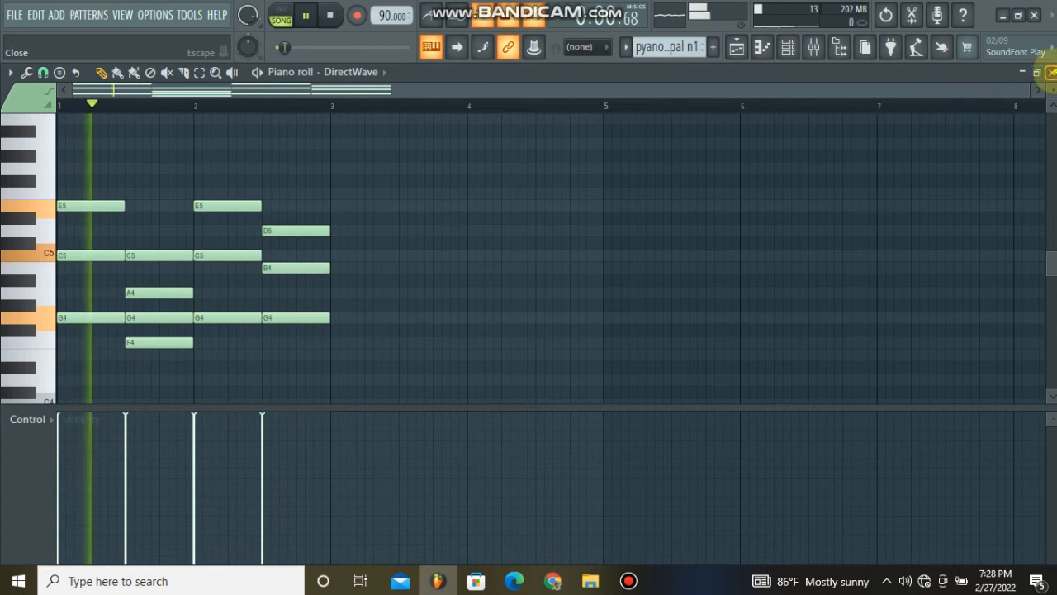
pyautogui.click(1051, 73)
pyautogui.rightClick(542, 295)
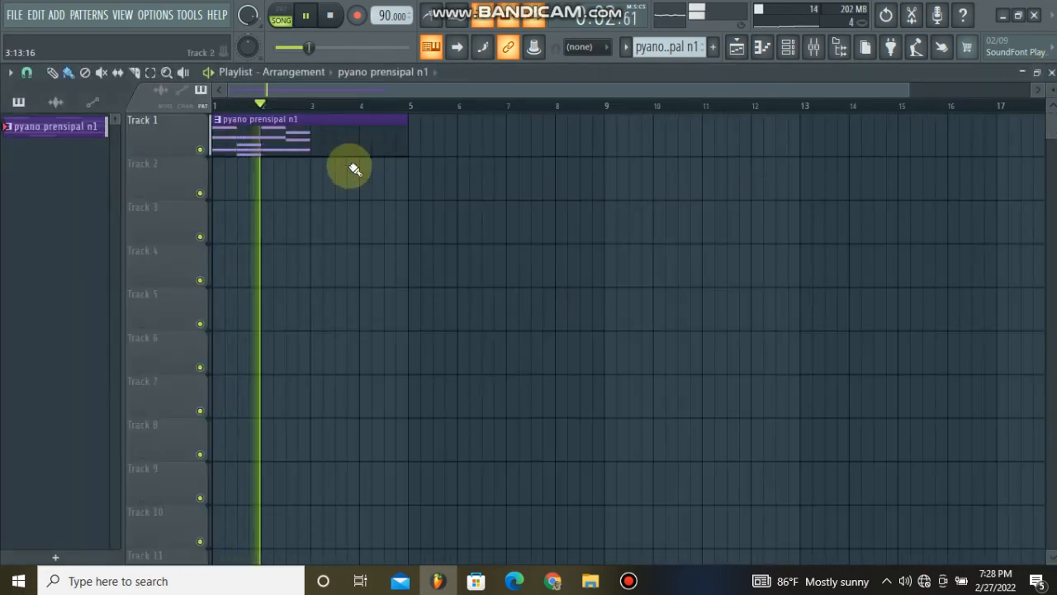
pyautogui.doubleClick(328, 151)
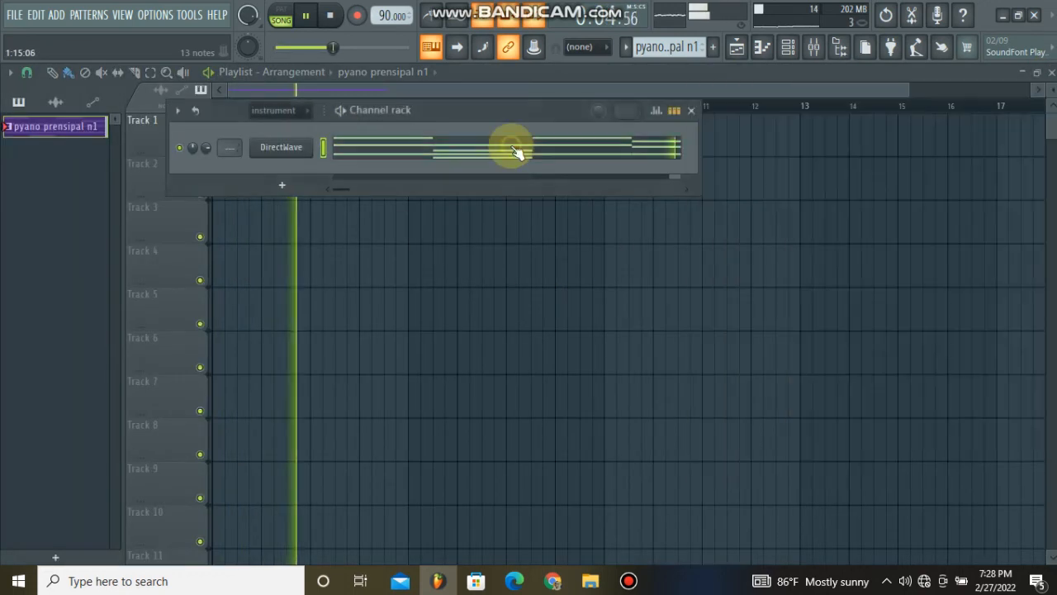
pyautogui.press('space')
# Duplicate the two-bar chord progression into bars 3 and 4 in the piano roll, and play the clip back in the playlist.
pyautogui.click(513, 153)
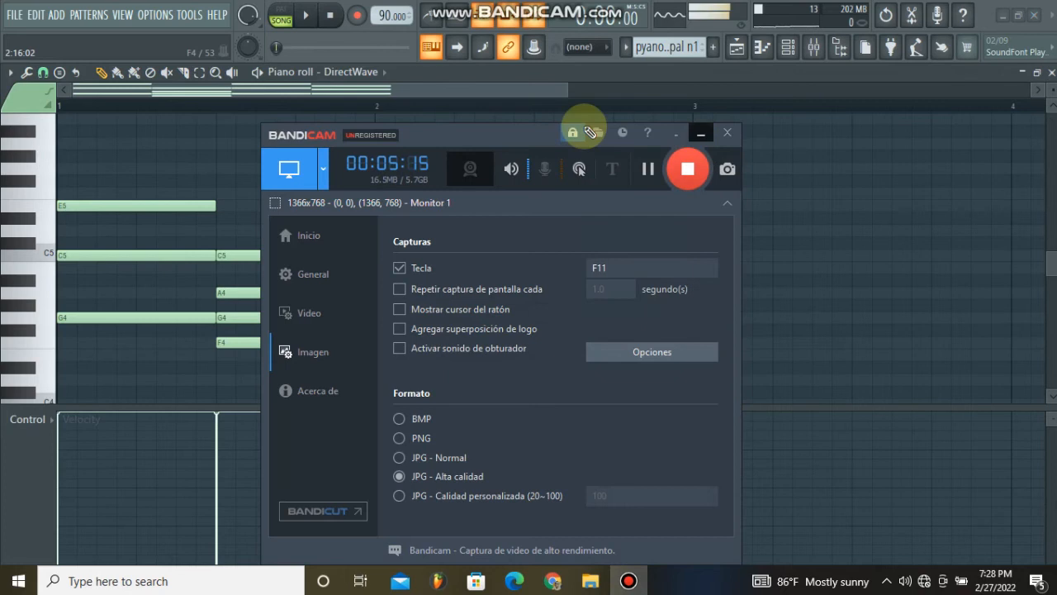
pyautogui.click(701, 135)
pyautogui.moveTo(696, 109); pyautogui.dragTo(28, 134)
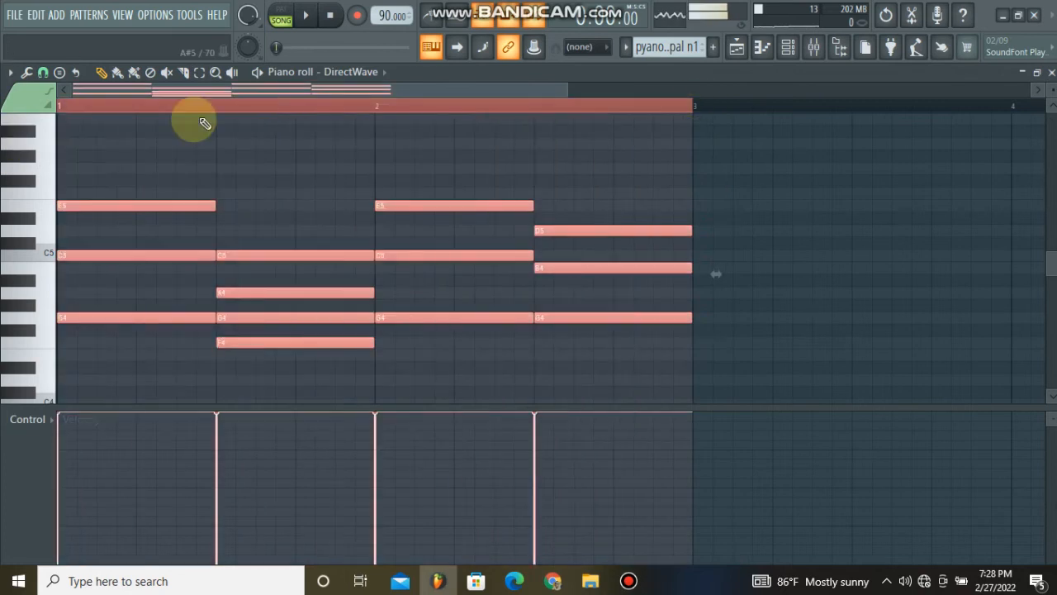
pyautogui.scroll(-2, 239, 109)
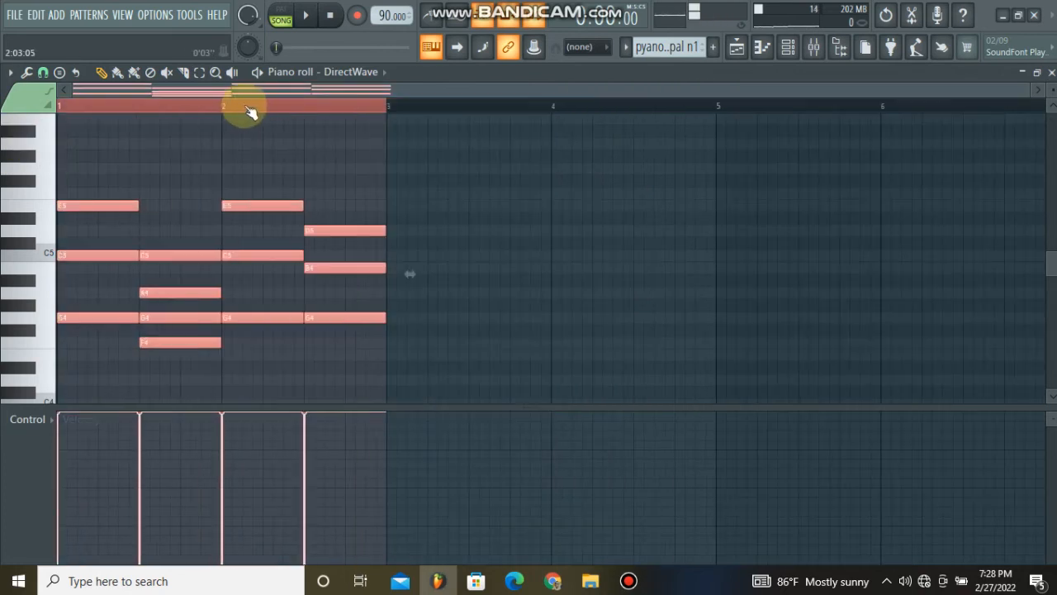
pyautogui.hotkey('ctrl', 'b')
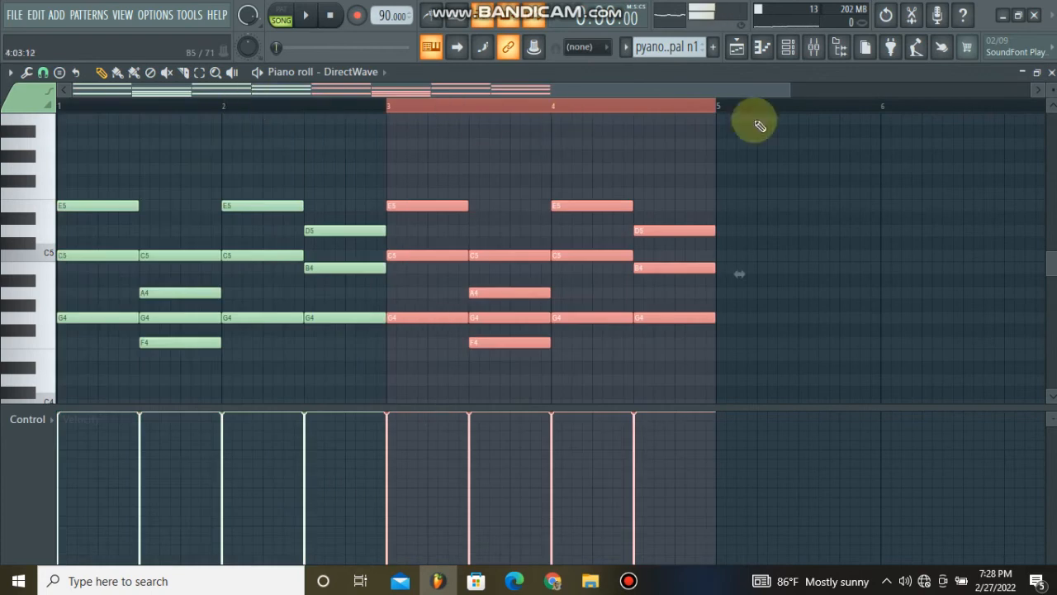
pyautogui.click(1051, 73)
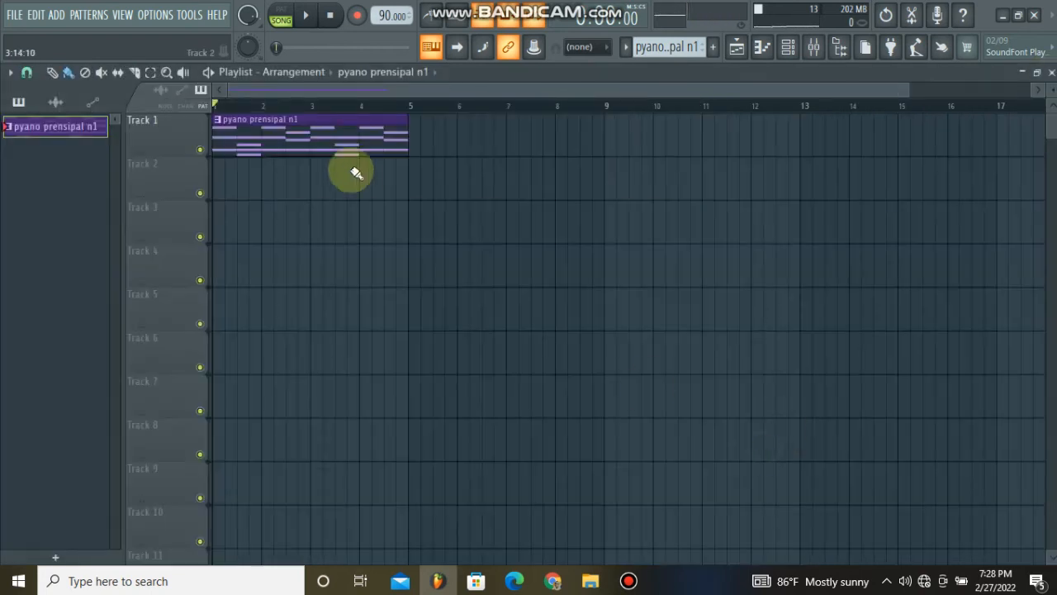
pyautogui.press('space')
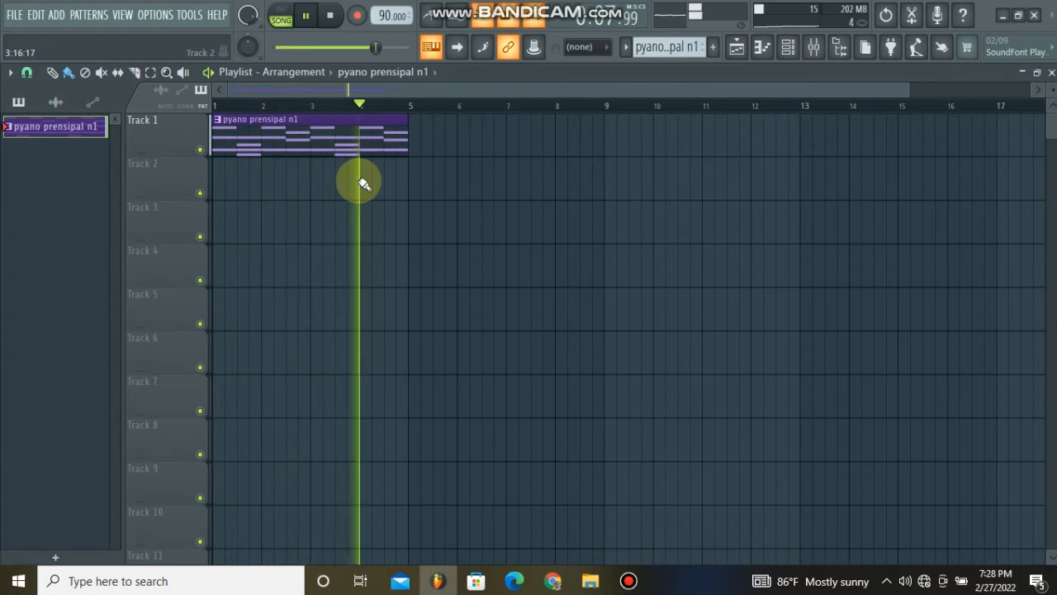
pyautogui.press('space')
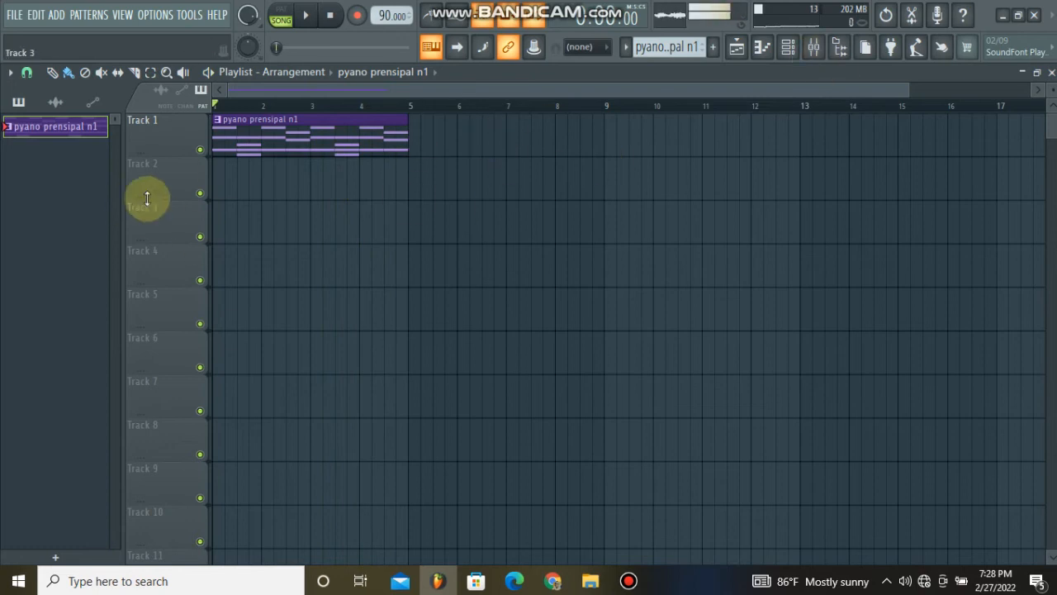
# Create a new pattern named "batri" with a green color.
pyautogui.click(712, 47)
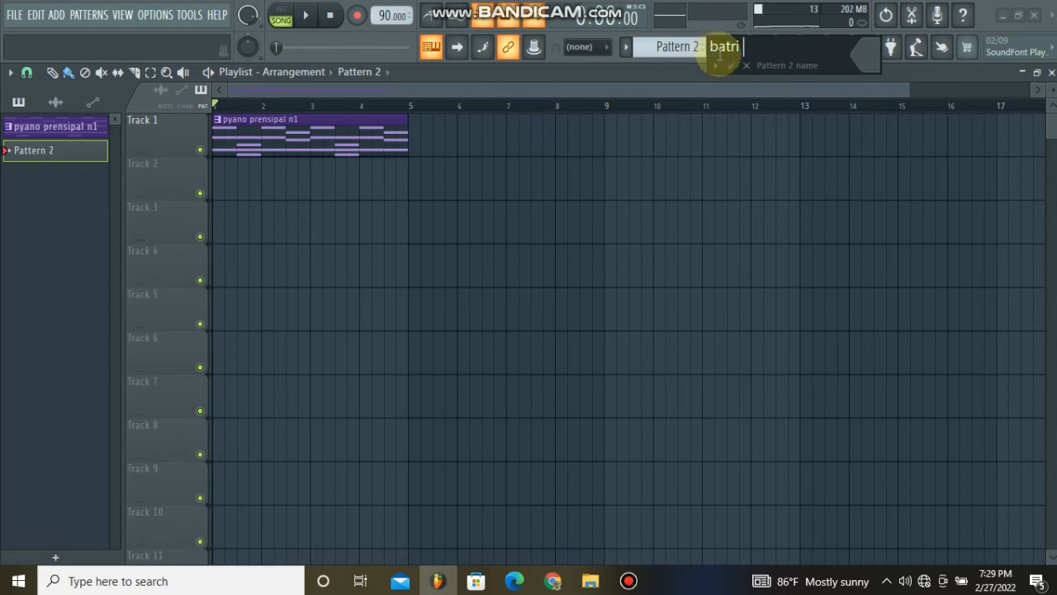
pyautogui.click(875, 56)
pyautogui.click(881, 204)
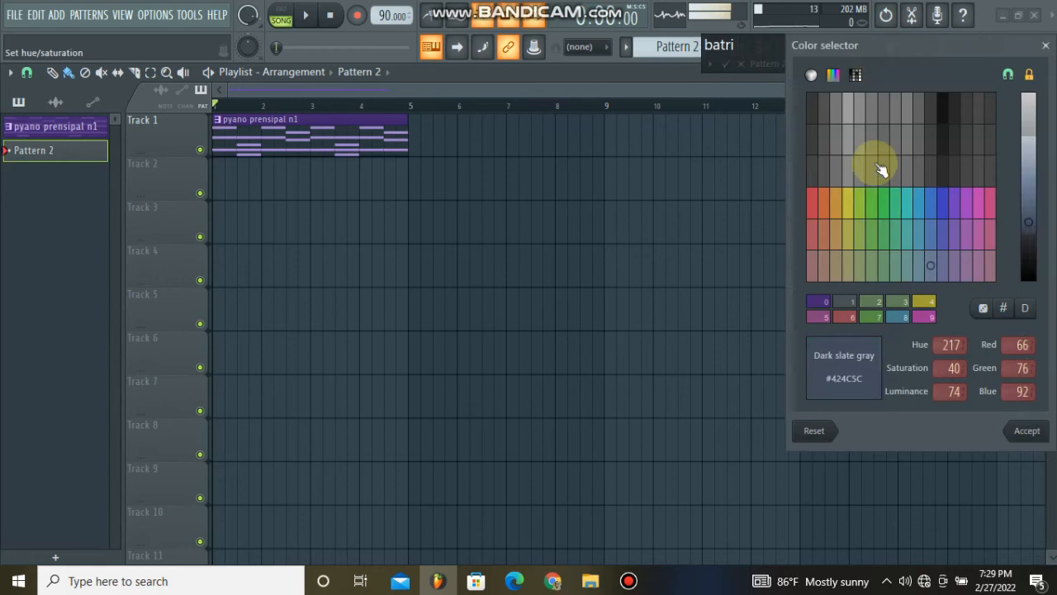
pyautogui.click(882, 204)
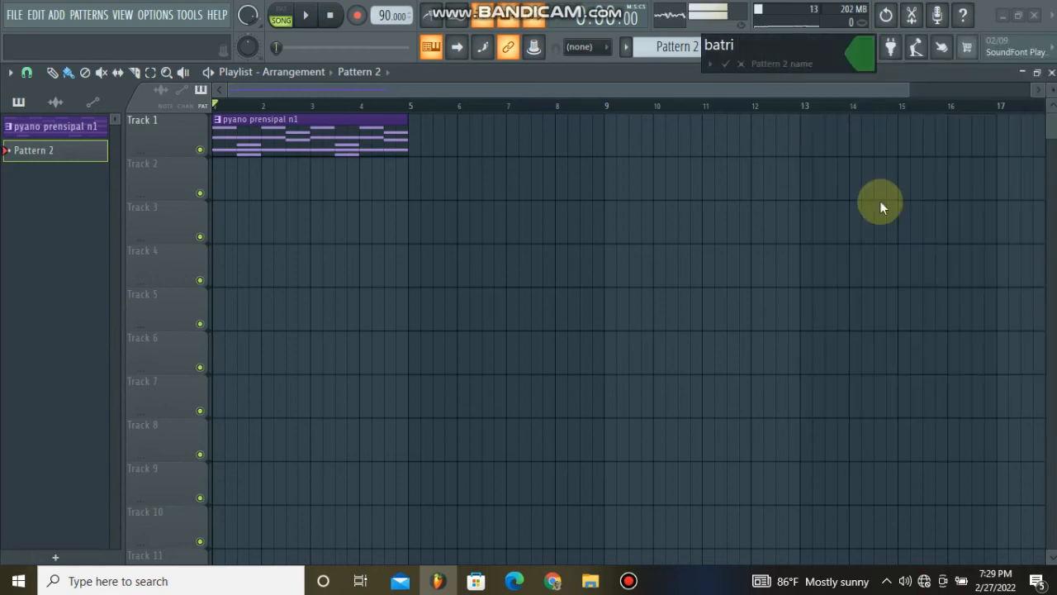
pyautogui.press('Return')
# Place a batri clip on track 2 spanning bars 1 to 4, and select that time range in the playlist.
pyautogui.click(230, 216)
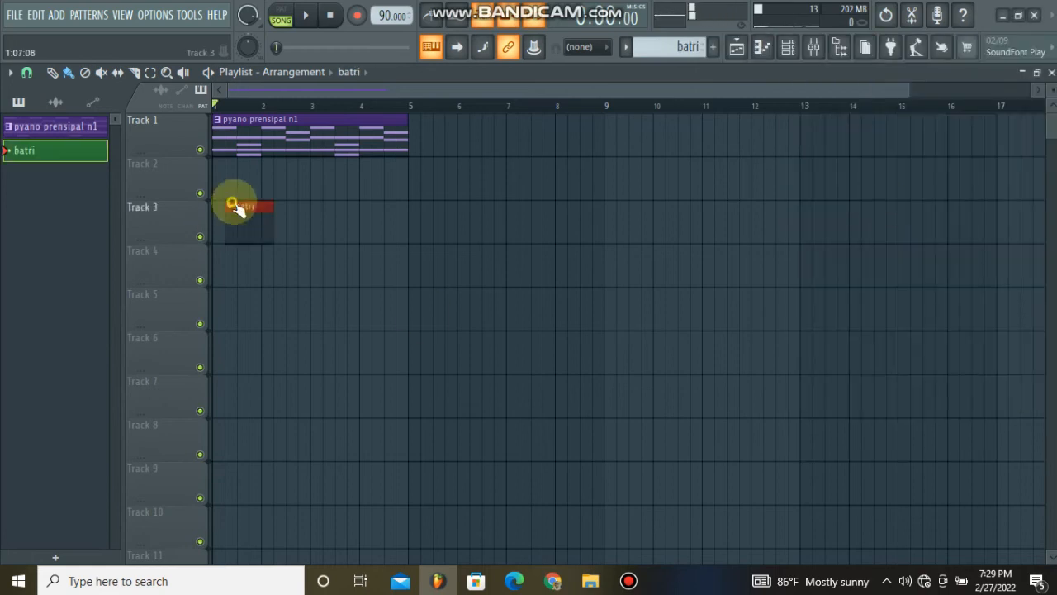
pyautogui.moveTo(216, 179); pyautogui.dragTo(397, 150)
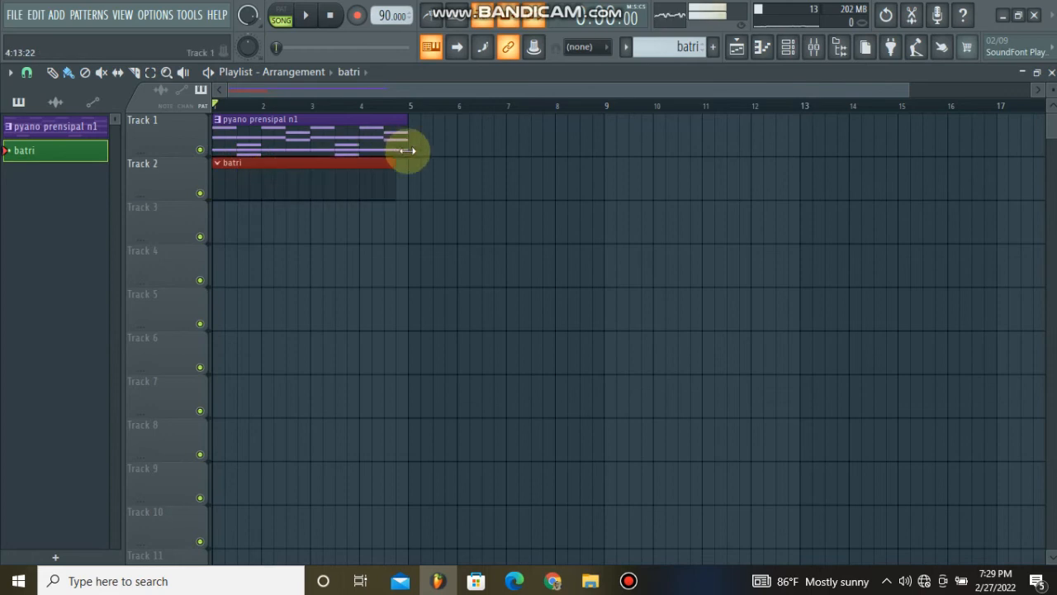
pyautogui.moveTo(408, 108); pyautogui.dragTo(10, 103)
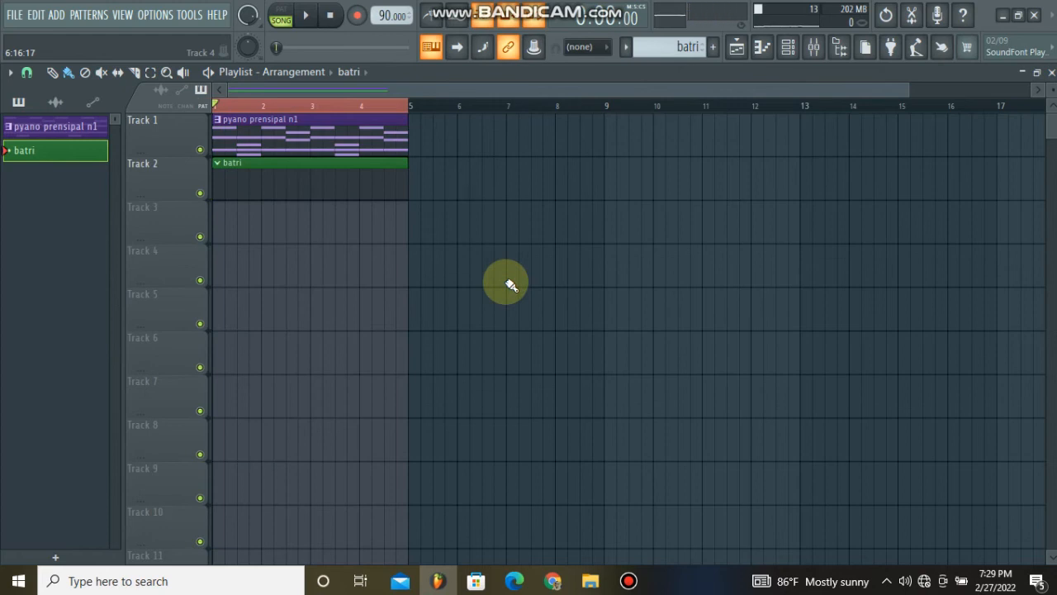
# Show the channel rack and switch its channel filter group to Unsorted.
pyautogui.click(789, 47)
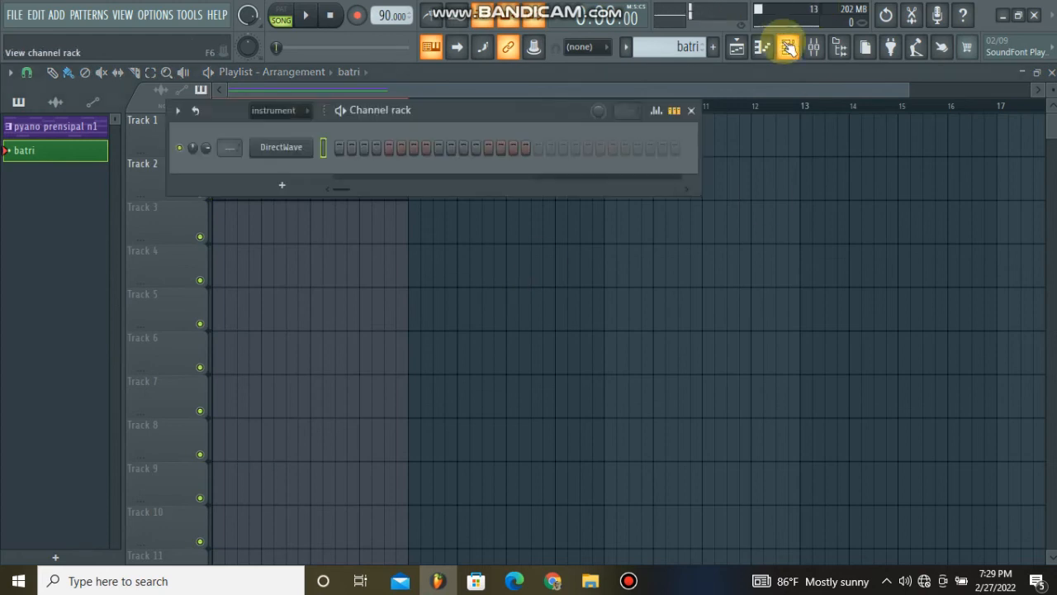
pyautogui.click(304, 110)
pyautogui.click(278, 152)
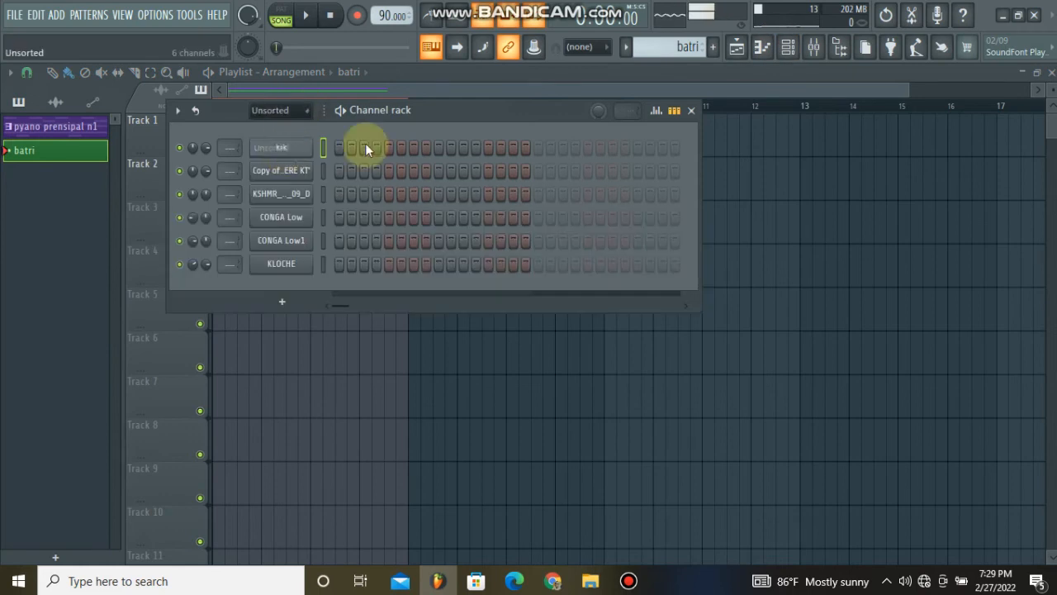
pyautogui.click(294, 114)
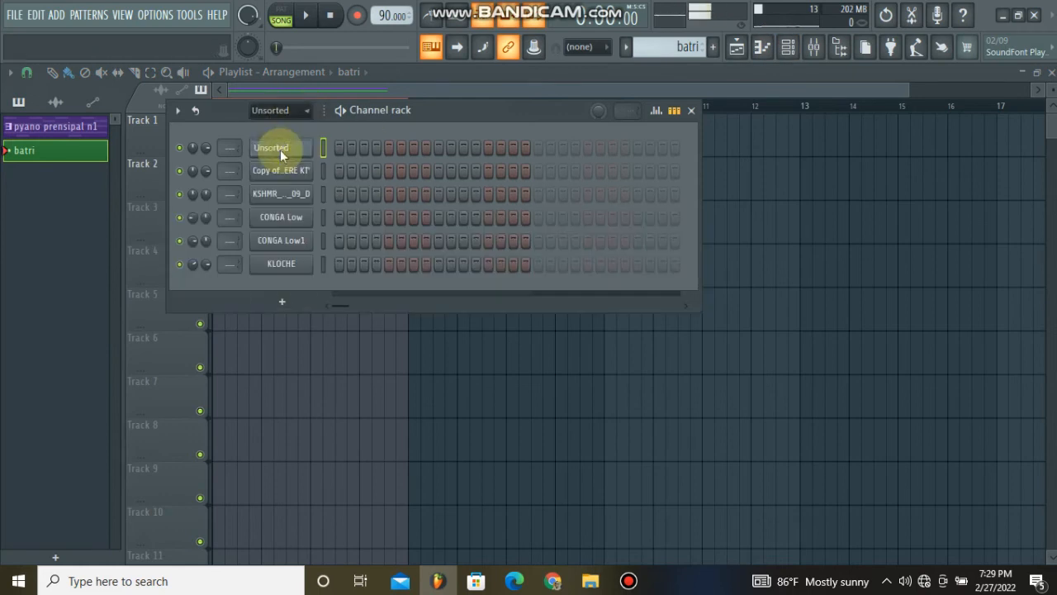
# Rename the channel rack's Unsorted filter group as "batri".
pyautogui.rightClick(280, 116)
pyautogui.click(323, 155)
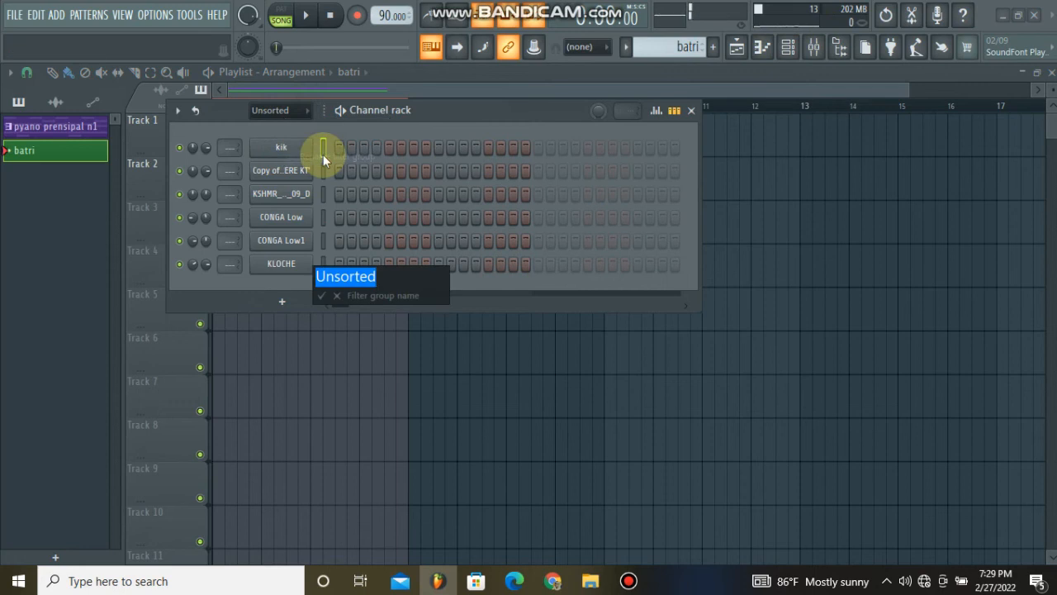
pyautogui.write('batri')
pyautogui.press('Return')
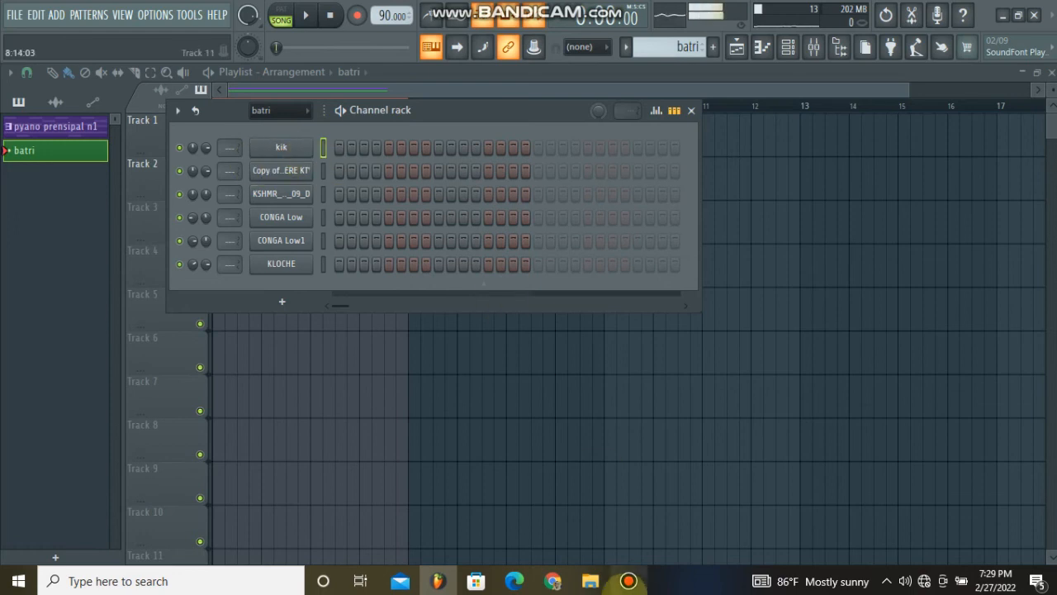
pyautogui.moveTo(594, 583)
pyautogui.moveTo(609, 520)
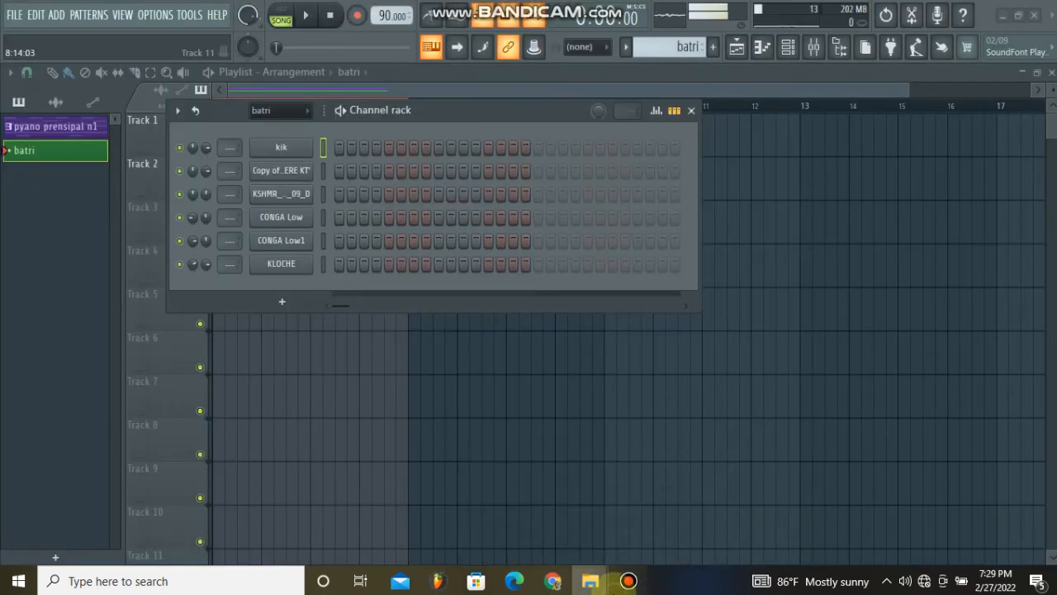
pyautogui.click(628, 580)
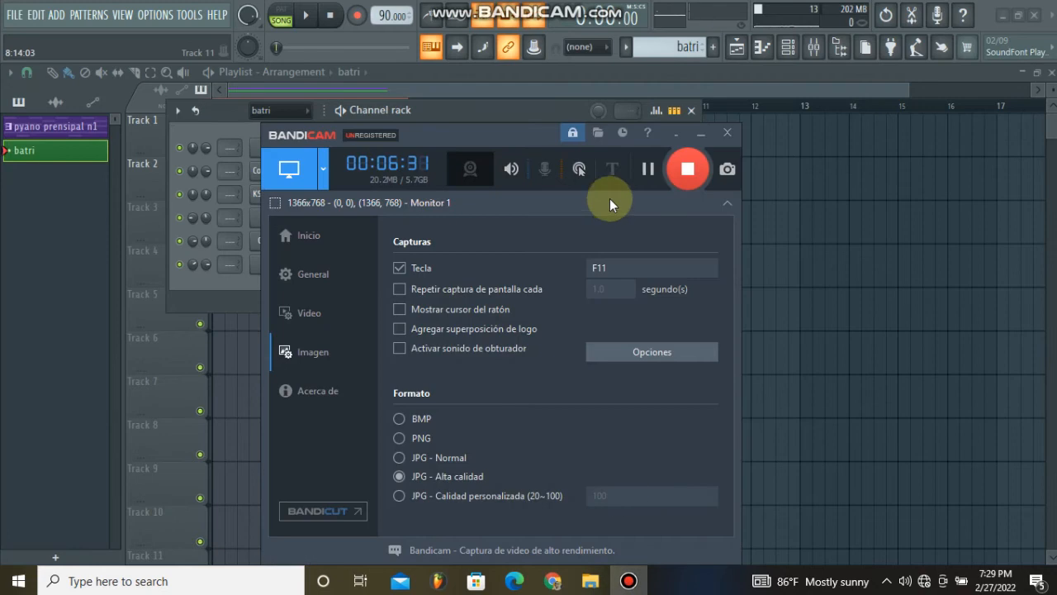
pyautogui.click(702, 133)
# Move the channel rack clear of the playlist clips and fill the kik channel on each 4 steps.
pyautogui.click(789, 48)
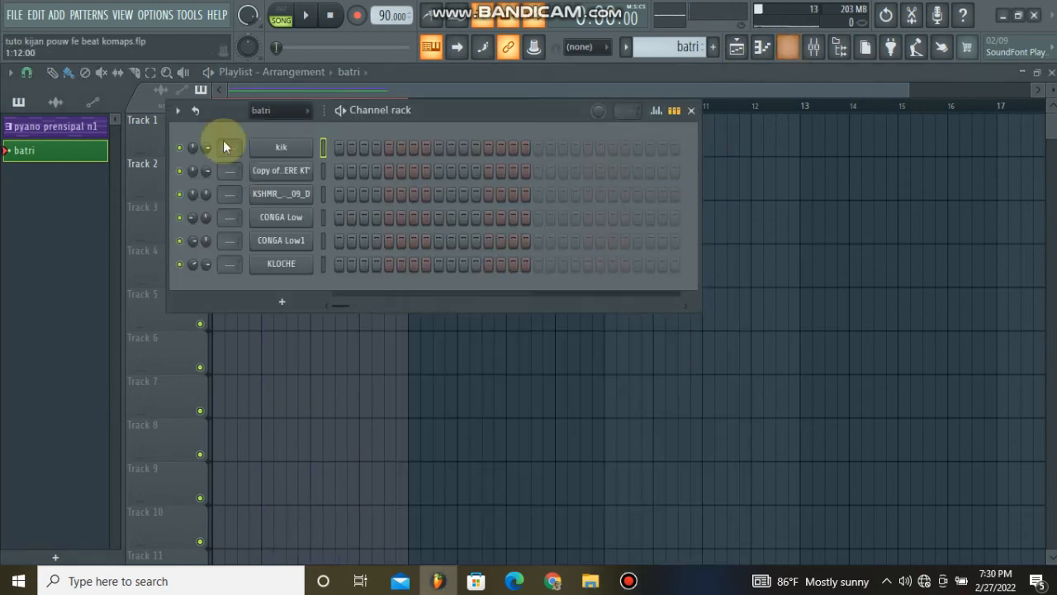
pyautogui.moveTo(485, 111); pyautogui.dragTo(753, 126)
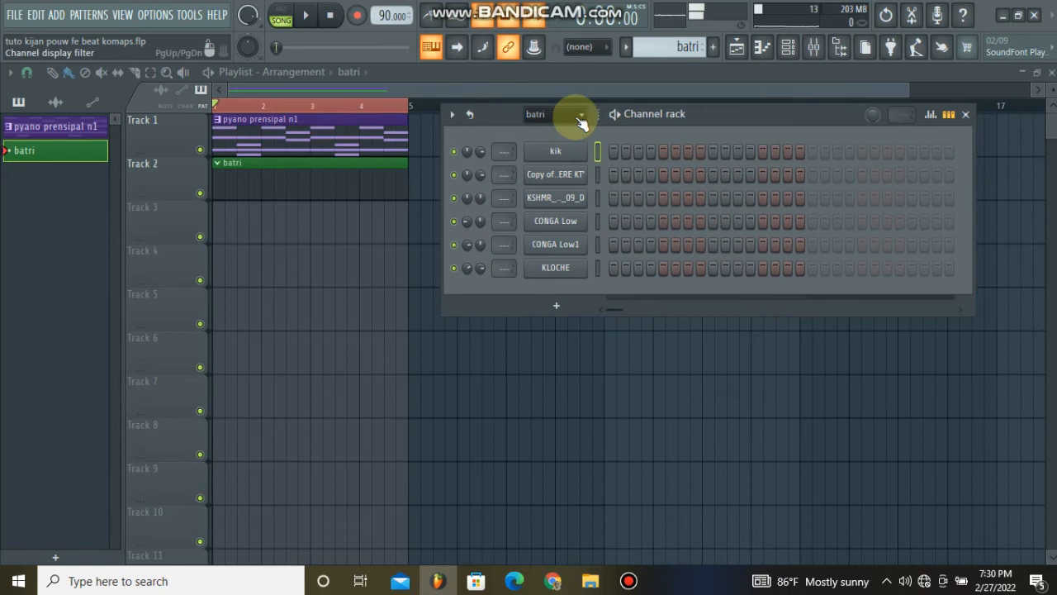
pyautogui.rightClick(571, 152)
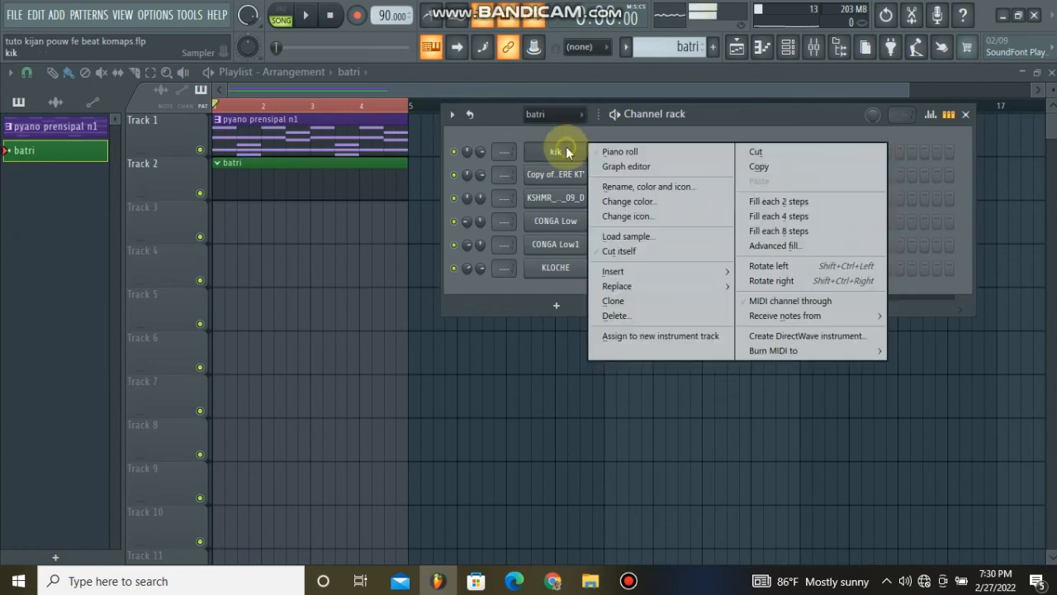
pyautogui.click(494, 126)
pyautogui.rightClick(551, 157)
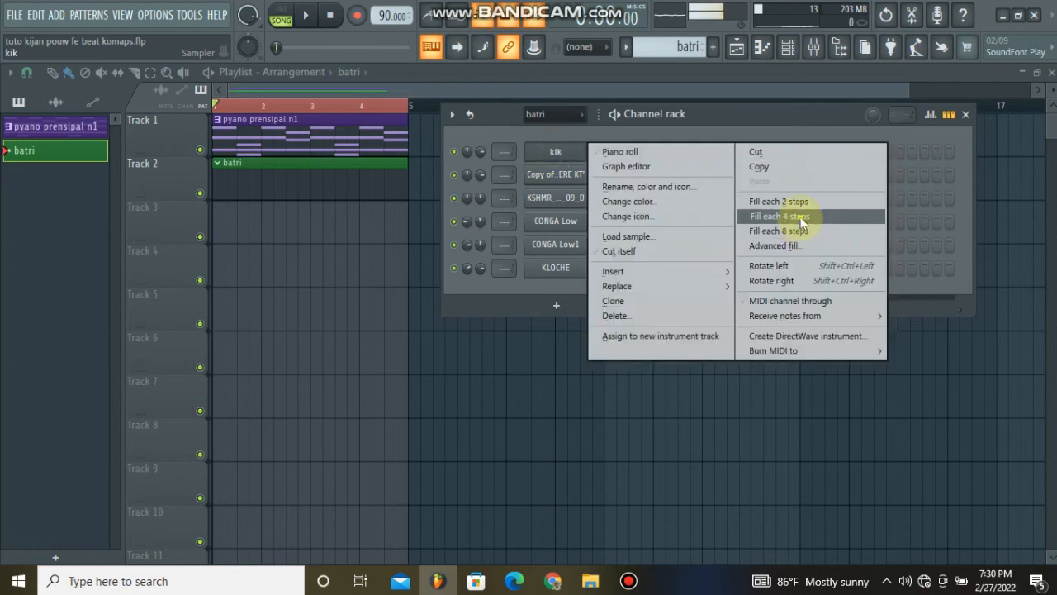
pyautogui.click(800, 220)
# Duplicate the bar 1 kik notes into bars 2, 3 and 4 in the piano roll, and return to the playlist.
pyautogui.rightClick(560, 153)
pyautogui.click(616, 149)
pyautogui.scroll(1, 255, 107)
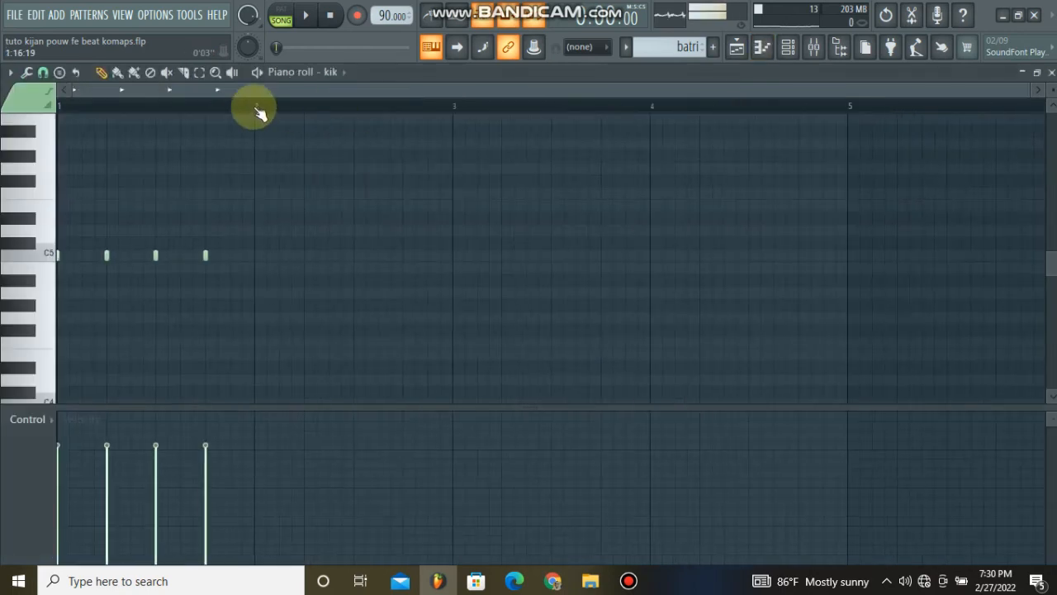
pyautogui.moveTo(257, 110); pyautogui.dragTo(12, 162)
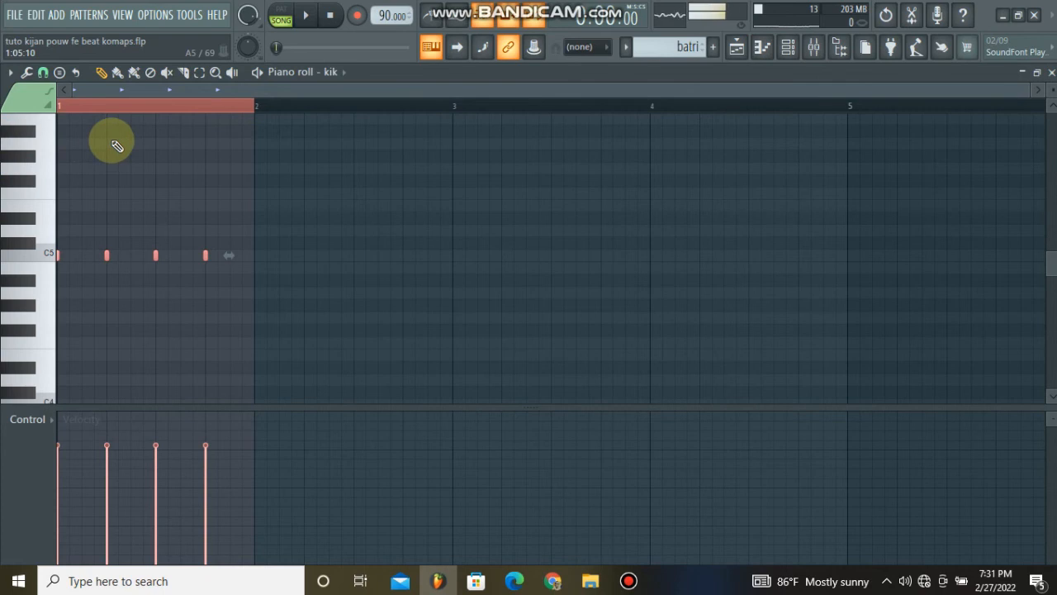
pyautogui.hotkey('ctrl', 'b')
pyautogui.hotkey('ctrl', 'b')
pyautogui.hotkey('ctrl', 'b')
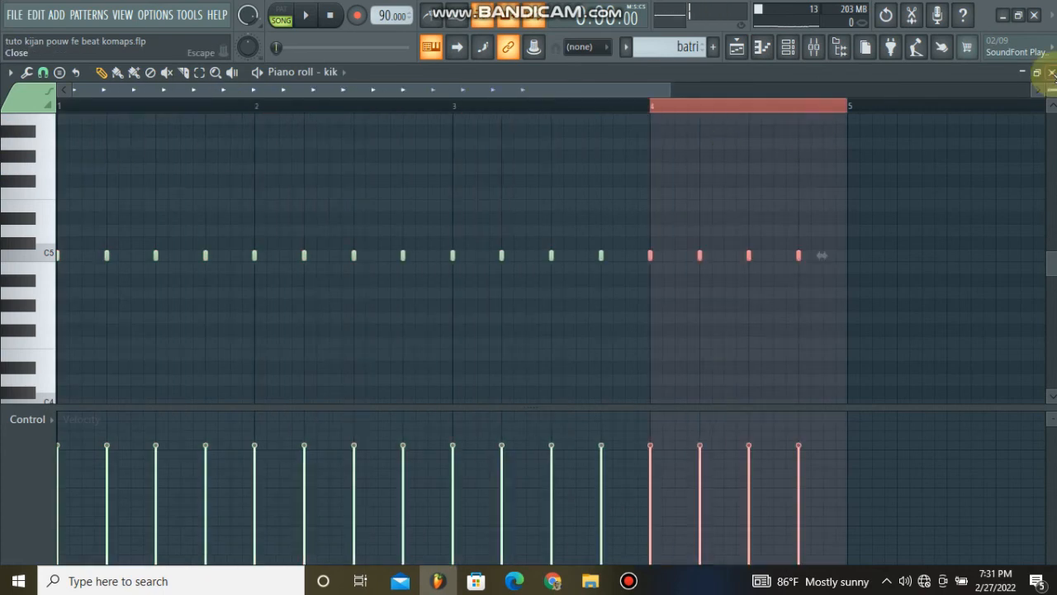
pyautogui.click(1051, 73)
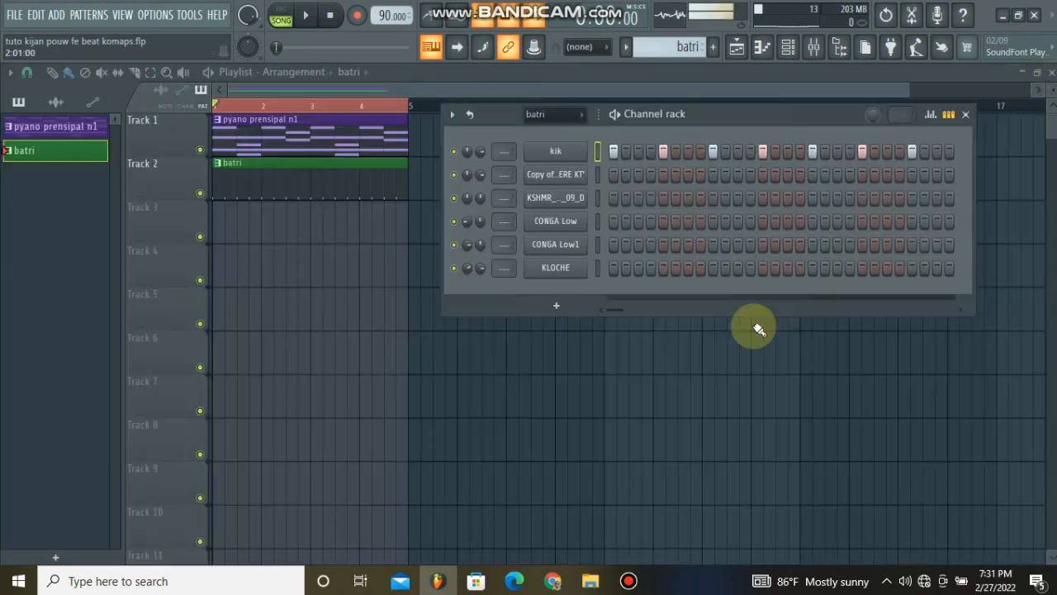
# Play back the piano chords with the kick pattern while showing the channel rack, and stop playback.
pyautogui.rightClick(299, 262)
pyautogui.press('space')
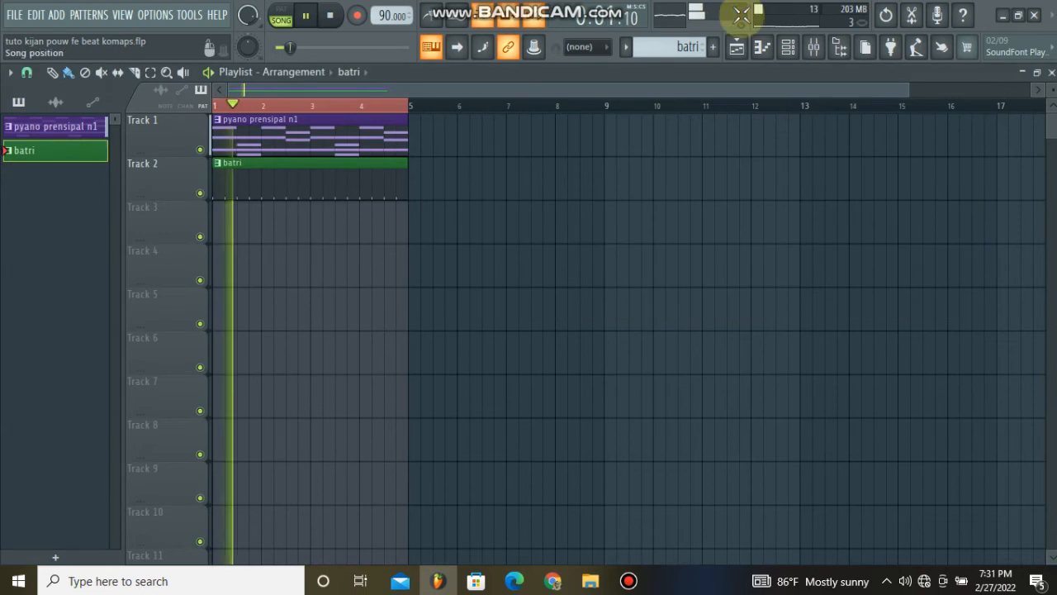
pyautogui.click(763, 50)
pyautogui.moveTo(480, 174); pyautogui.dragTo(481, 169)
pyautogui.press('space')
# Adjust the DirectWave channel's volume in the instrument filter group, and switch the channel rack back to the batri group.
pyautogui.click(538, 114)
pyautogui.click(541, 168)
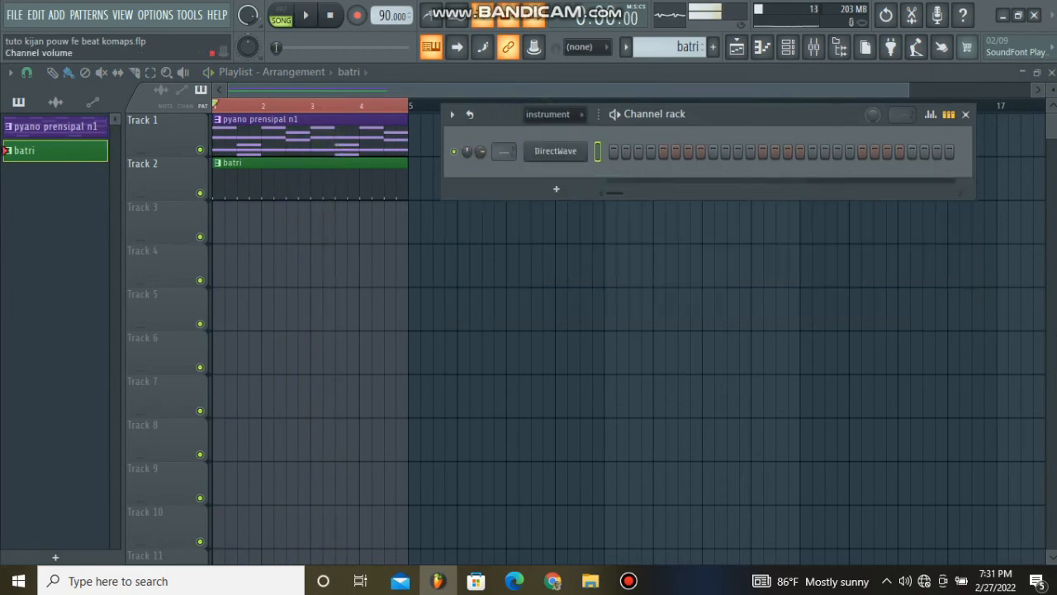
pyautogui.click(559, 117)
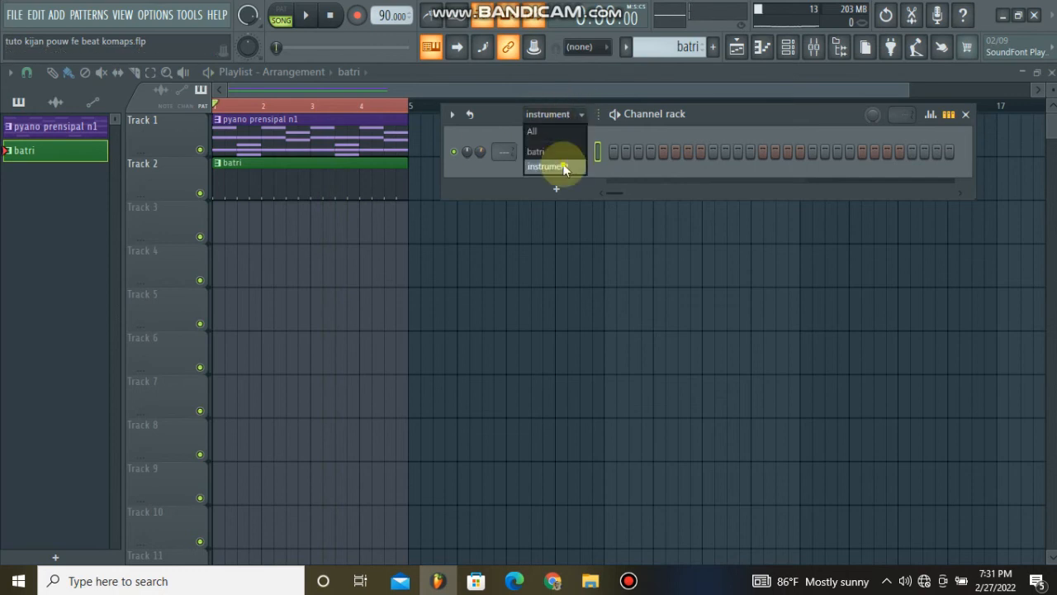
pyautogui.click(562, 154)
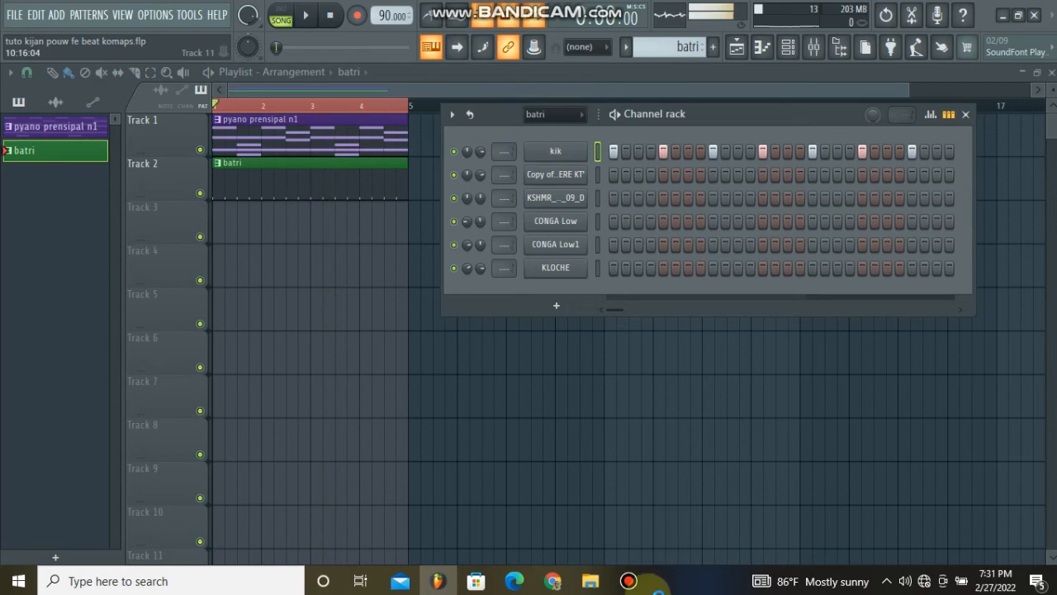
pyautogui.click(626, 581)
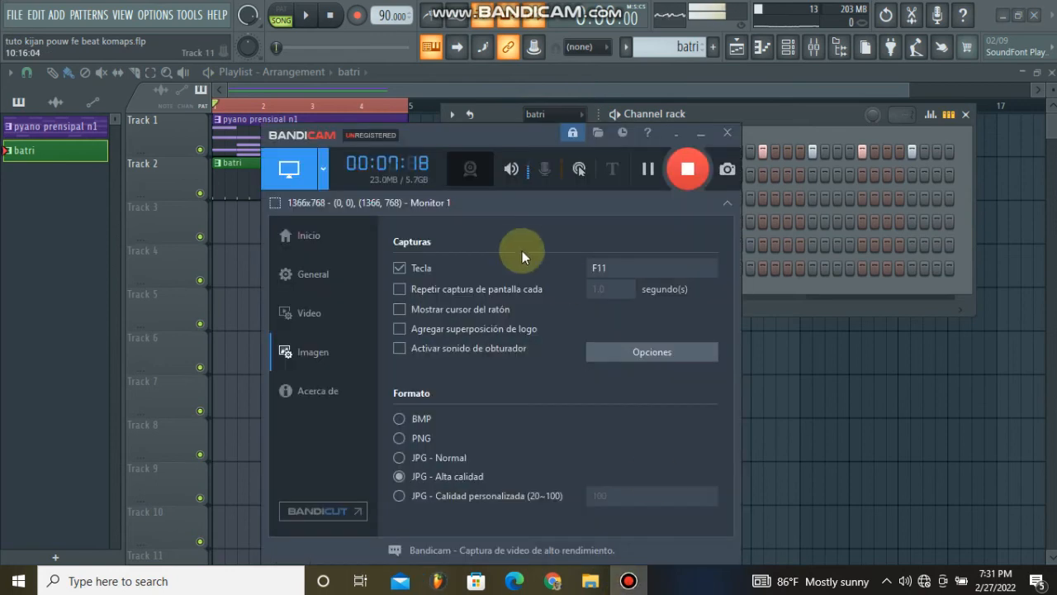
pyautogui.click(704, 135)
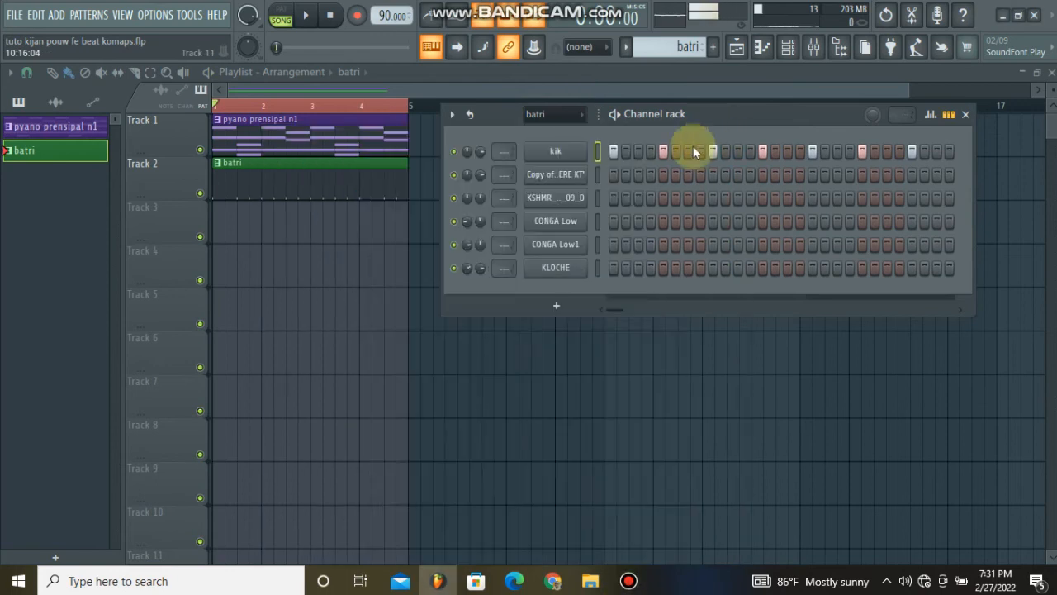
# Shift the channel rack slightly and listen to the chords and kick together again.
pyautogui.moveTo(703, 114)
pyautogui.mouseDown()
pyautogui.moveTo(708, 159)
pyautogui.moveTo(715, 126)
pyautogui.mouseUp()
pyautogui.press('space')
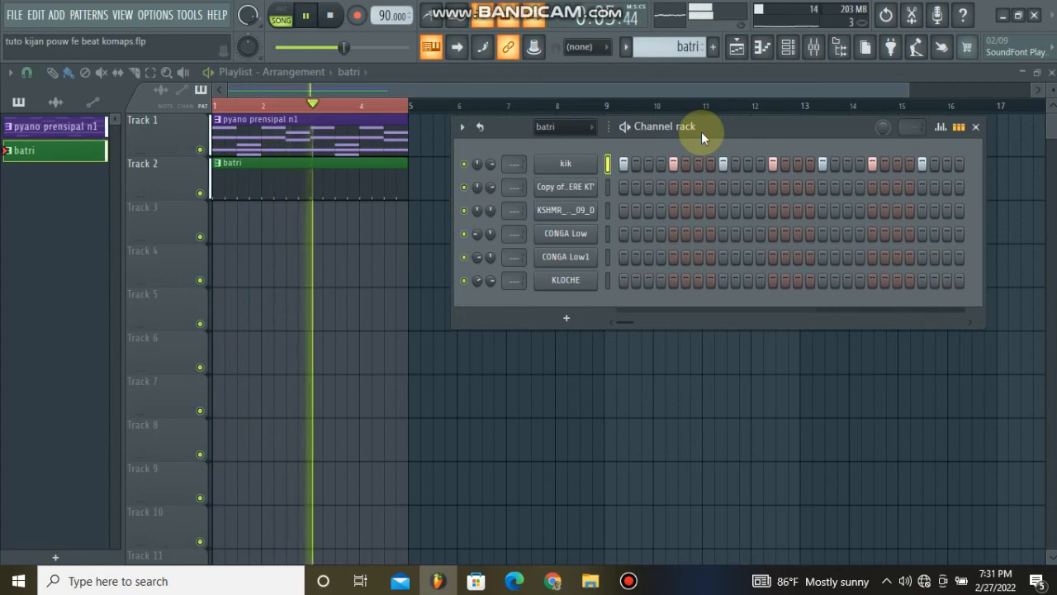
pyautogui.press('space')
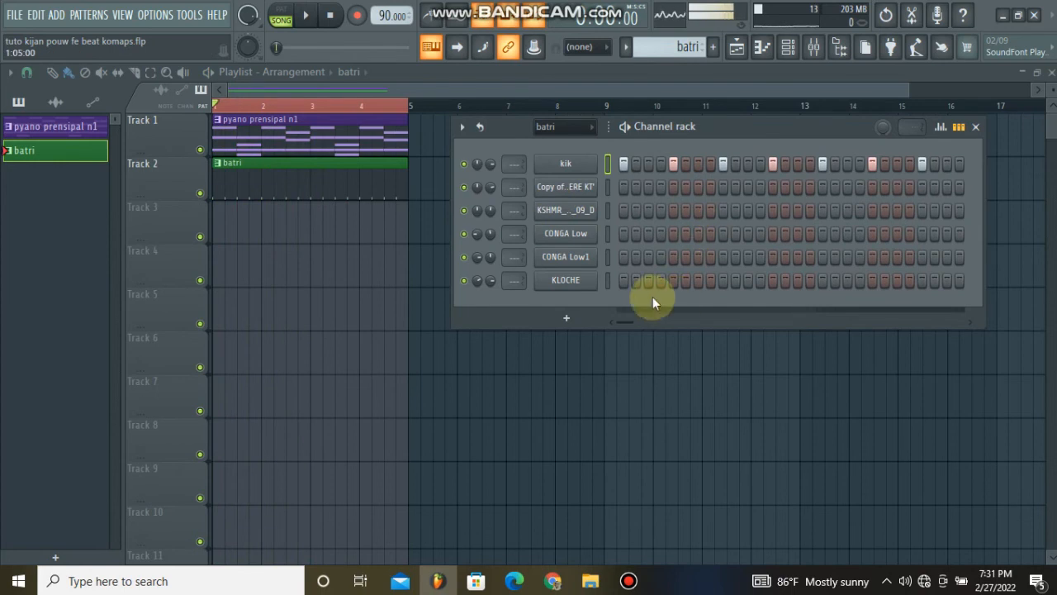
# Open the KLOCHE channel's piano roll and place C5 notes on steps 1 and 4 of bar 1.
pyautogui.rightClick(588, 281)
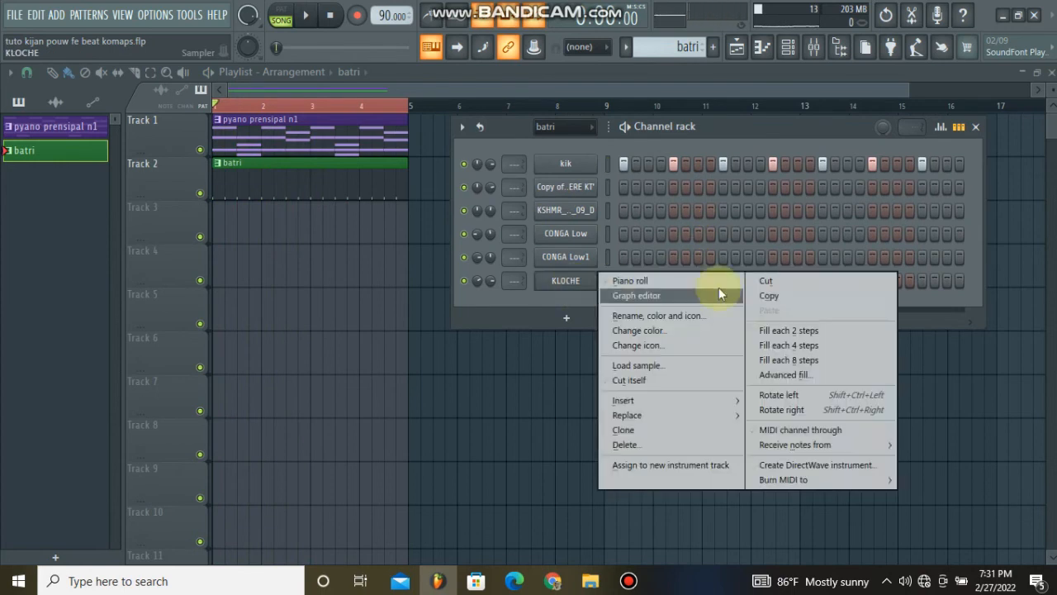
pyautogui.click(644, 281)
pyautogui.click(65, 256)
pyautogui.rightClick(85, 251)
pyautogui.scroll(4, 118, 89)
pyautogui.moveTo(119, 89); pyautogui.dragTo(9, 123)
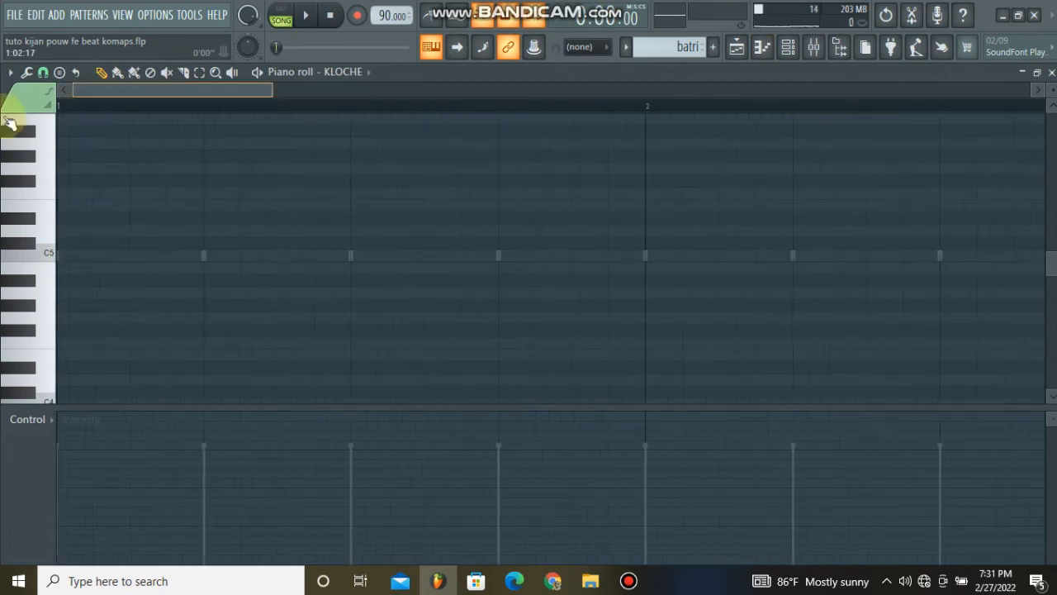
pyautogui.click(134, 254)
pyautogui.moveTo(325, 254); pyautogui.dragTo(9, 249)
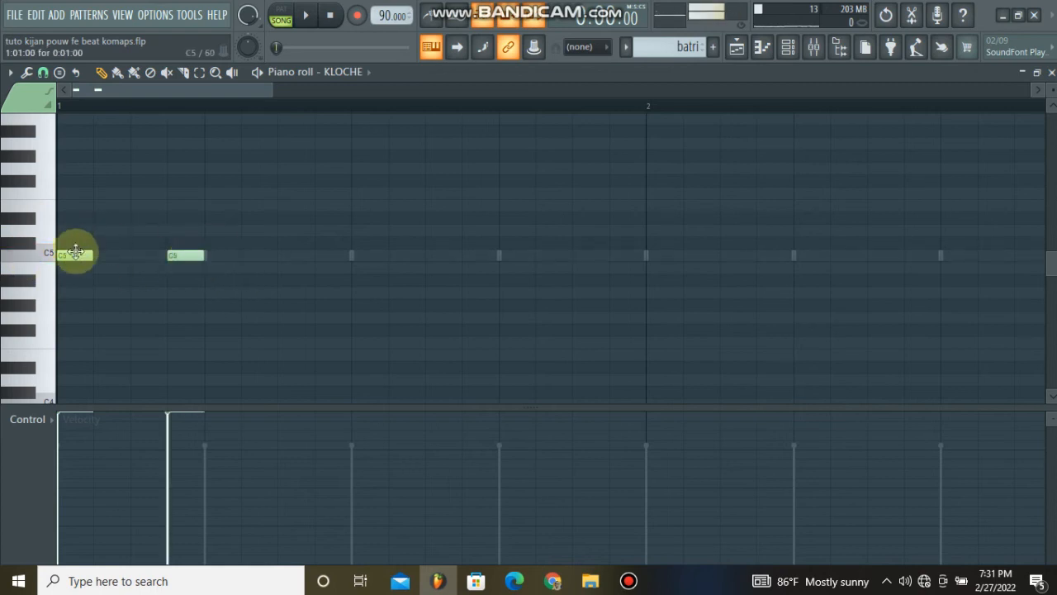
# Add three more KLOCHE C5 notes on steps 9, 11 and 13 of bar 1 while playing the song.
pyautogui.click(292, 258)
pyautogui.press('space')
pyautogui.rightClick(310, 259)
pyautogui.click(317, 257)
pyautogui.moveTo(333, 258); pyautogui.dragTo(371, 259)
pyautogui.click(438, 258)
pyautogui.click(529, 259)
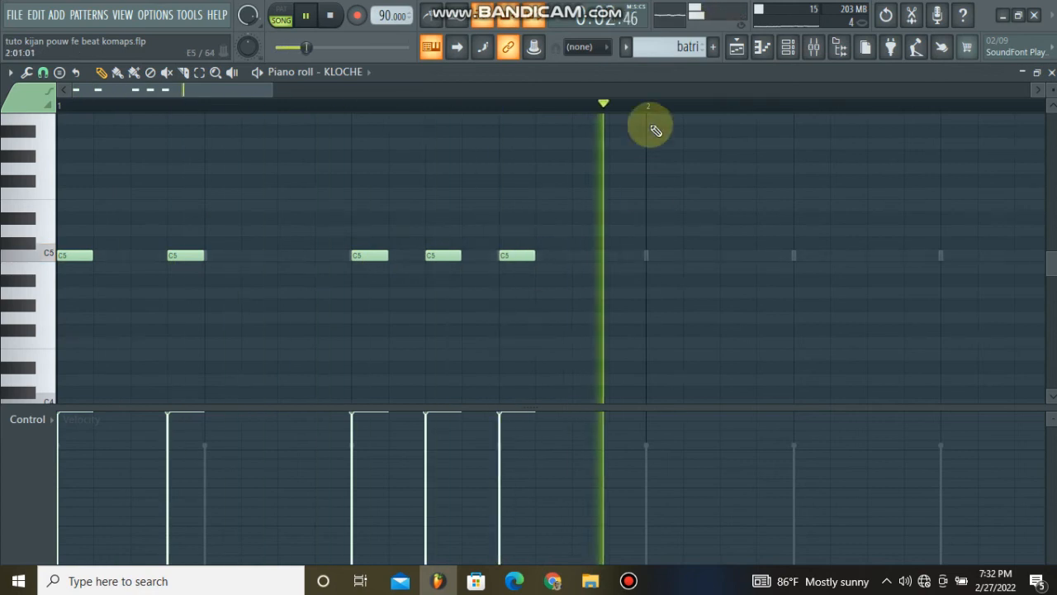
pyautogui.press('space')
# Select bar 1 of the KLOCHE pattern, duplicate it into bars 2, 3 and 4, and close the piano roll.
pyautogui.moveTo(652, 107); pyautogui.dragTo(422, 81)
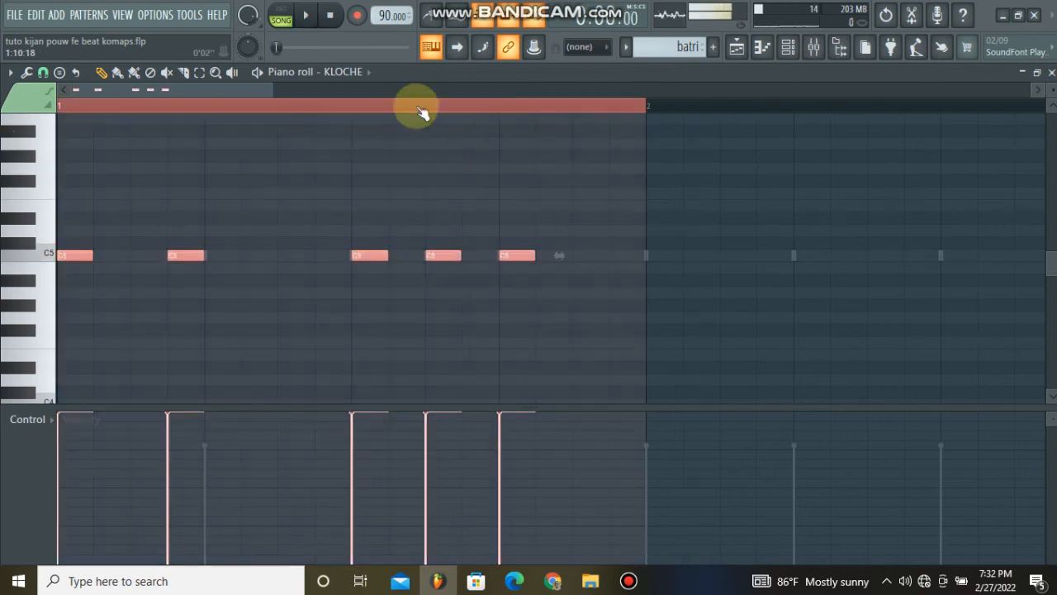
pyautogui.click(71, 257)
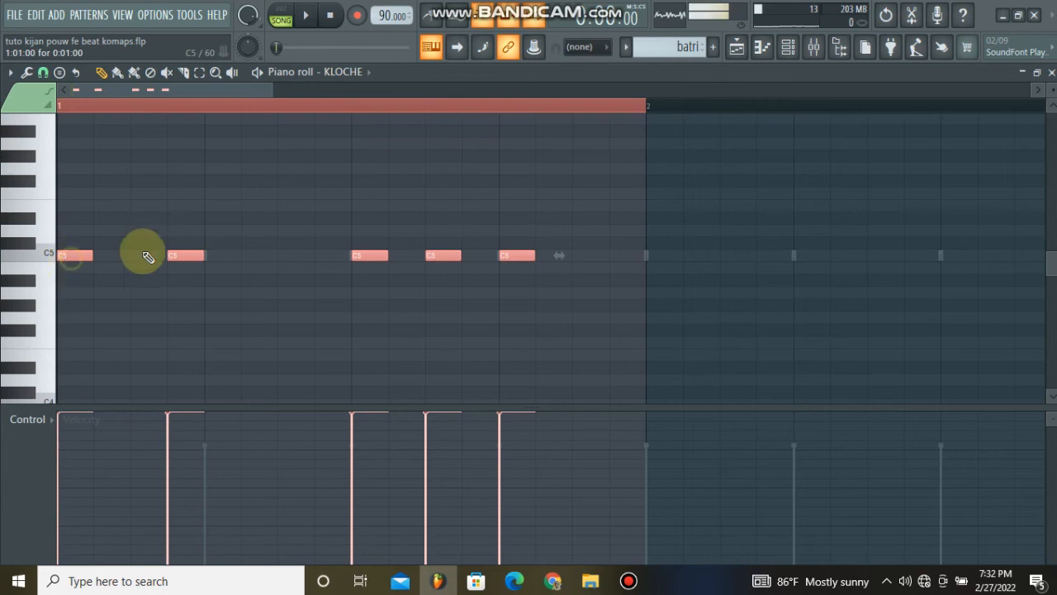
pyautogui.click(177, 256)
pyautogui.click(355, 254)
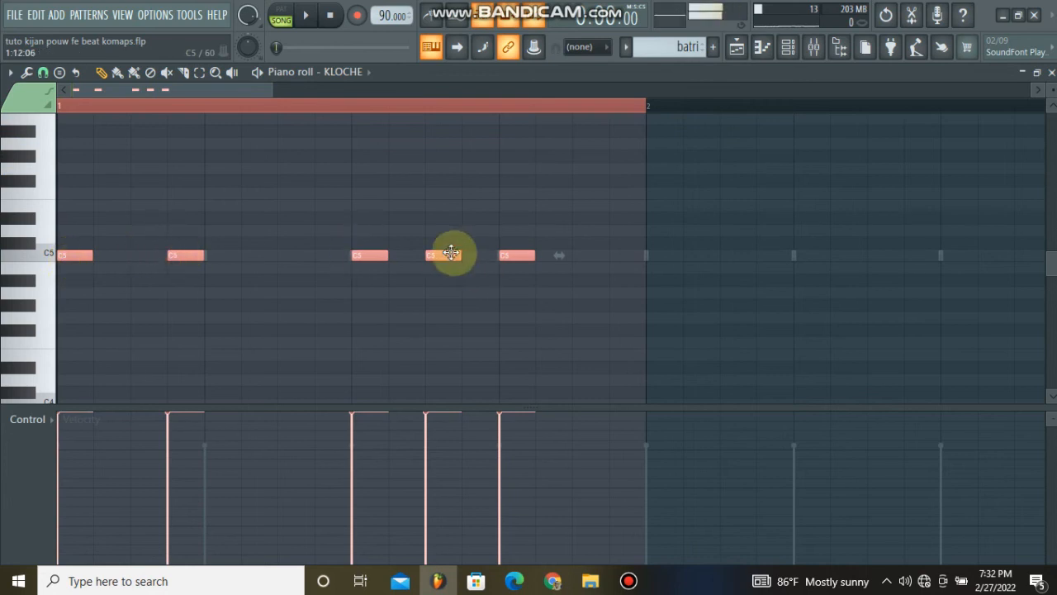
pyautogui.click(444, 254)
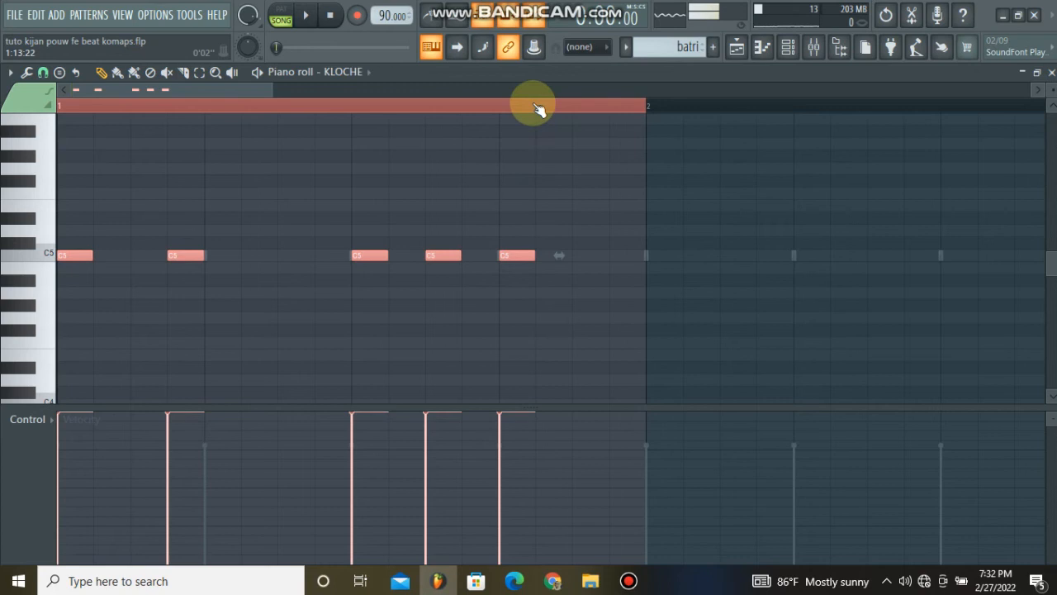
pyautogui.scroll(-1, 537, 109)
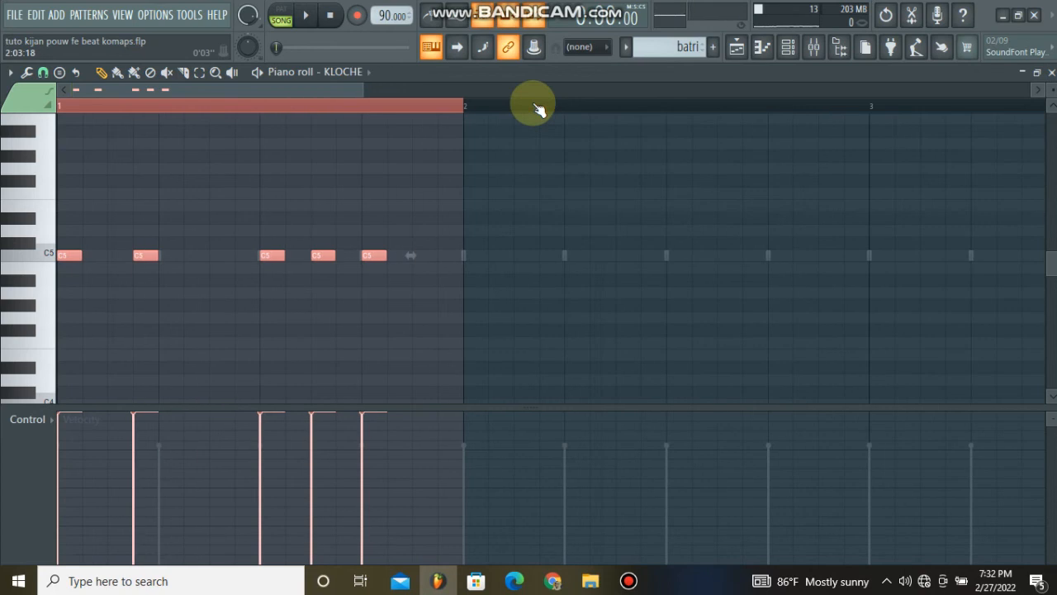
pyautogui.hotkey('ctrl', 'b')
pyautogui.hotkey('ctrl', 'b')
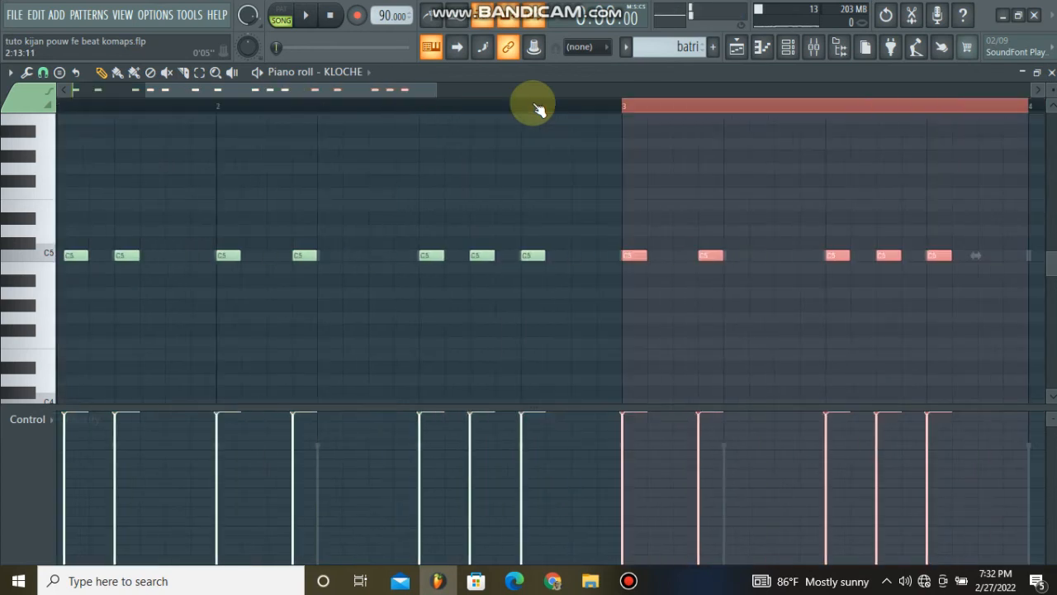
pyautogui.hotkey('ctrl', 'b')
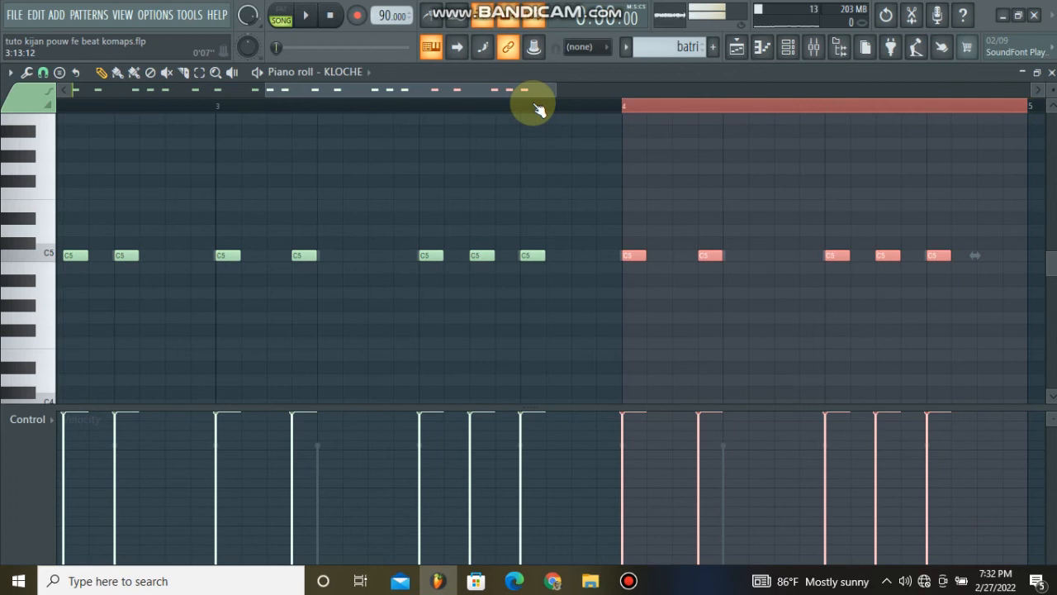
pyautogui.click(1052, 73)
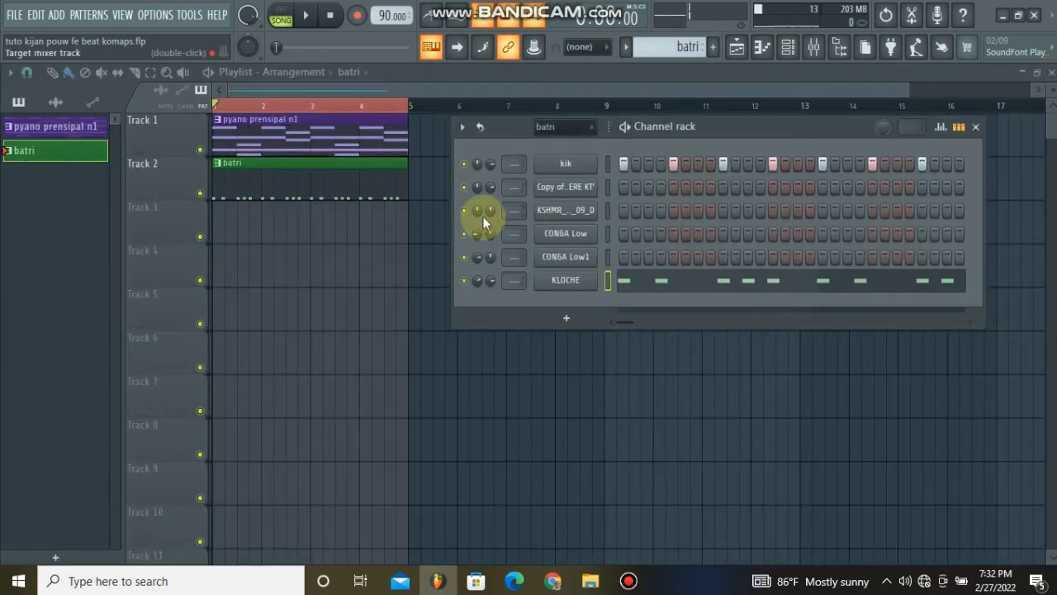
# Play back the four bars with the channel rack shown, and slightly lower the KLOCHE channel's volume.
pyautogui.click(344, 272)
pyautogui.press('space')
pyautogui.click(788, 47)
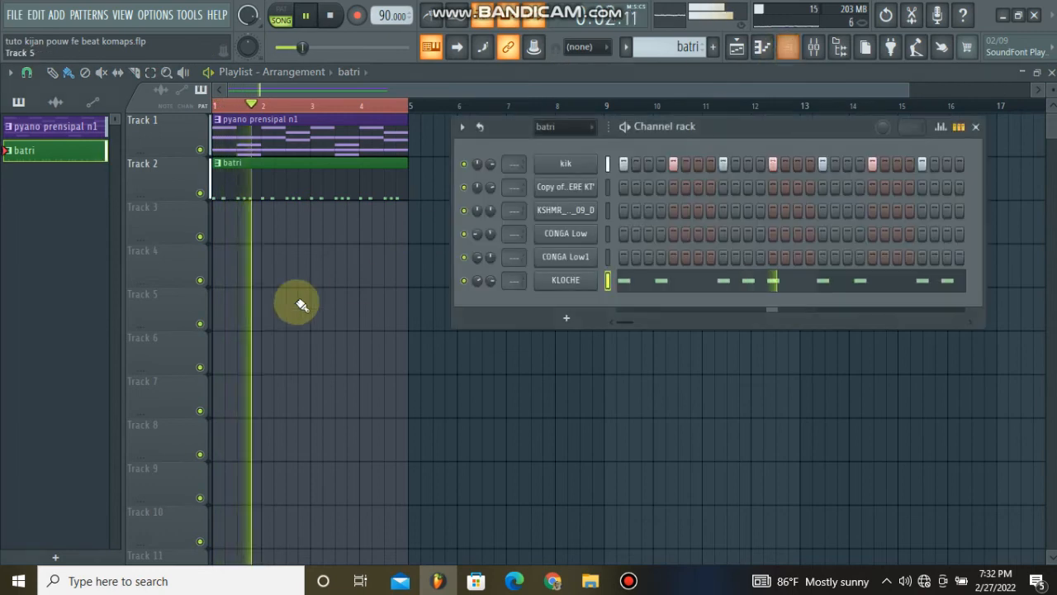
pyautogui.moveTo(494, 279); pyautogui.dragTo(494, 283)
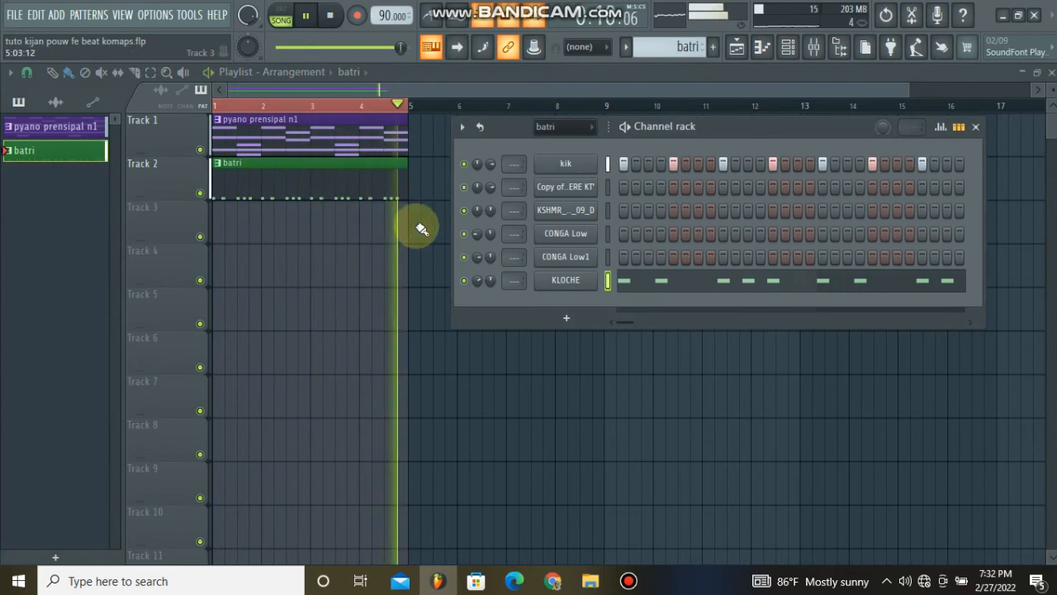
pyautogui.press('space')
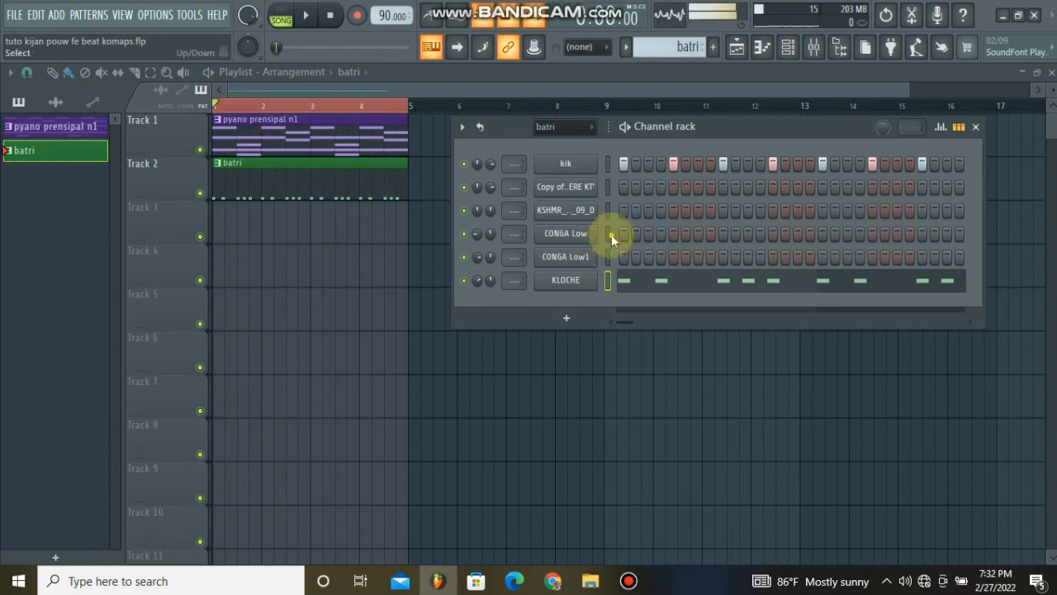
# Open the CONGA Low channel's piano roll and place C5 notes on steps 1, 2 and 7 of bar 1.
pyautogui.rightClick(587, 234)
pyautogui.click(631, 234)
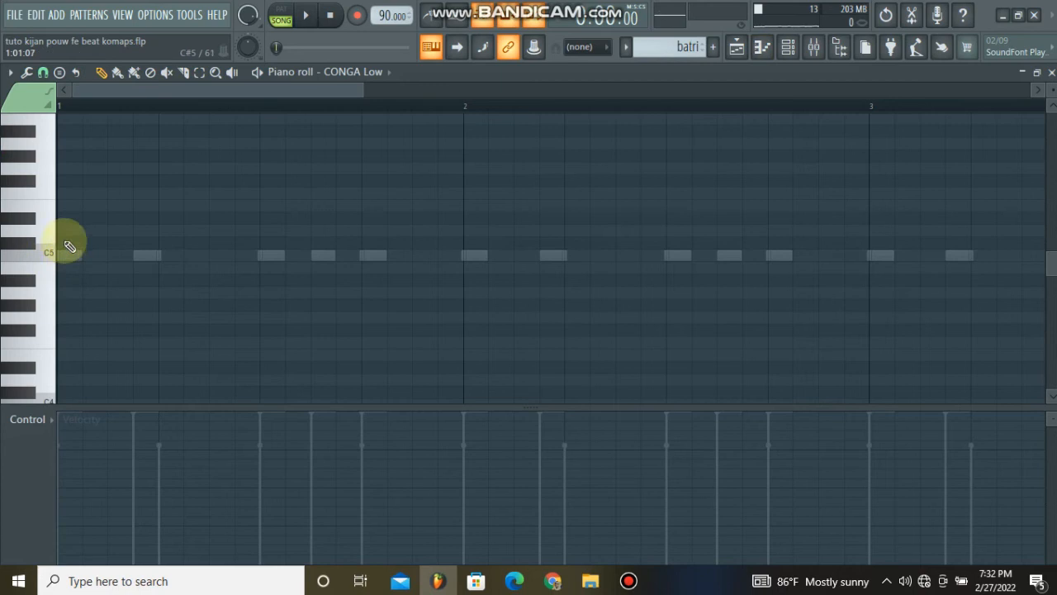
pyautogui.scroll(2, 107, 93)
pyautogui.click(91, 255)
pyautogui.click(150, 255)
pyautogui.rightClick(161, 255)
pyautogui.press('space')
pyautogui.click(291, 254)
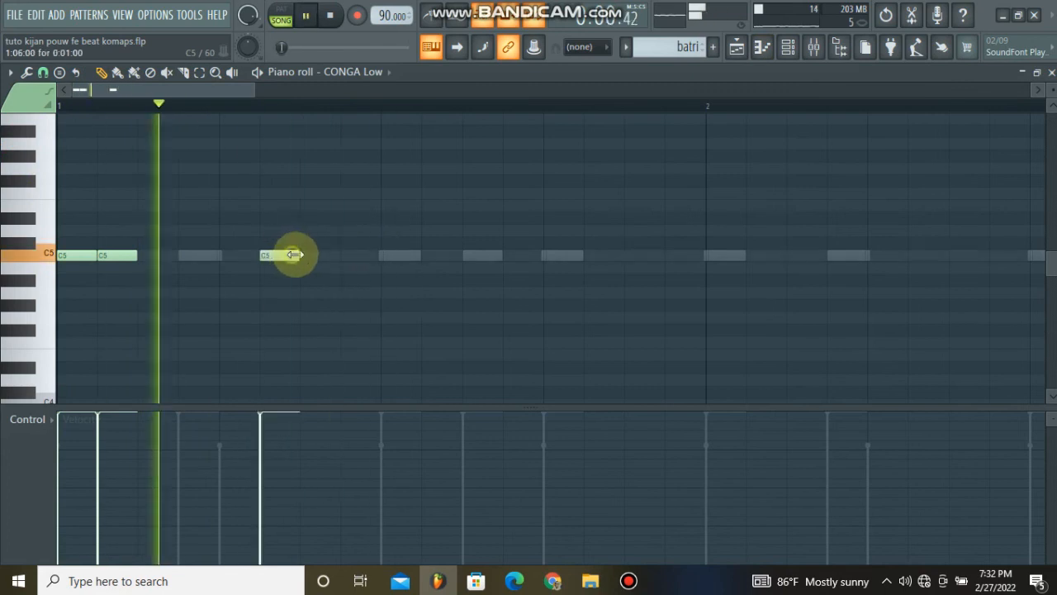
pyautogui.moveTo(291, 255); pyautogui.dragTo(313, 254)
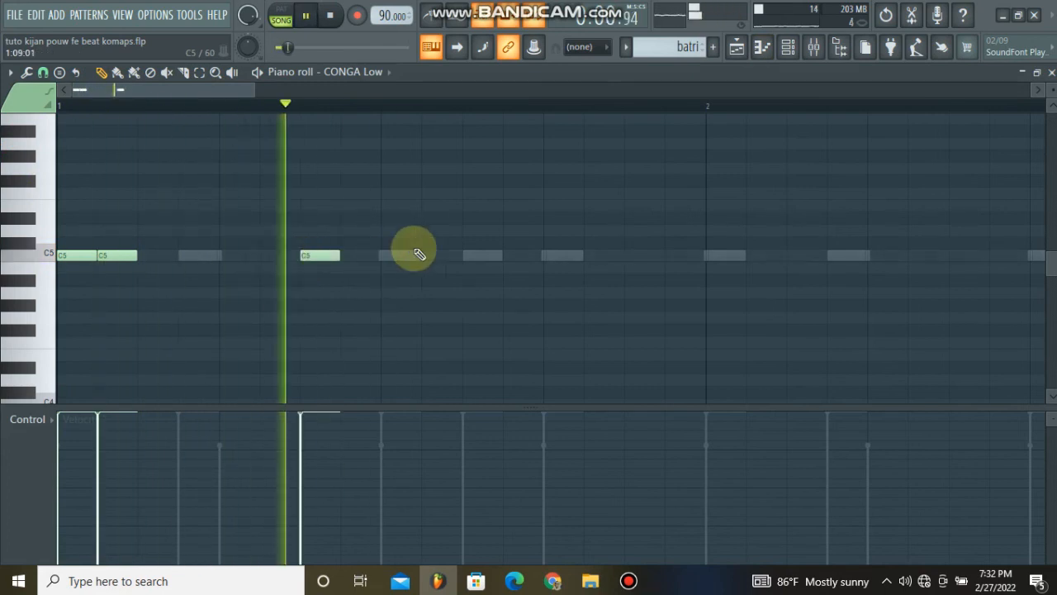
# Add CONGA Low C5 notes on steps 14 to 16 of bar 1 and steps 1, 2, 7 and 12 of bar 2.
pyautogui.click(611, 255)
pyautogui.press('space')
pyautogui.moveTo(622, 257); pyautogui.dragTo(768, 254)
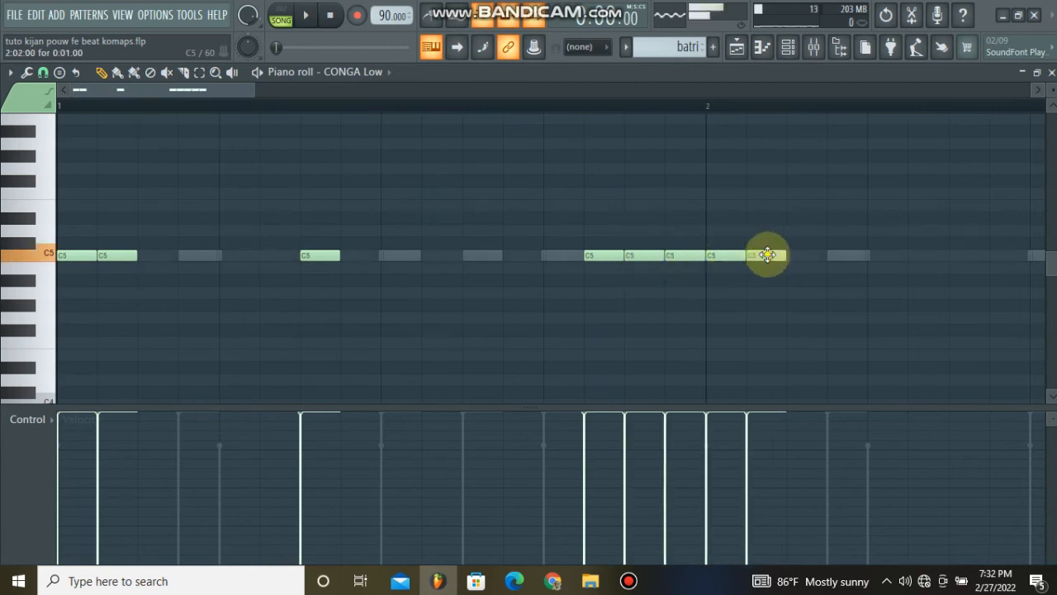
pyautogui.press('space')
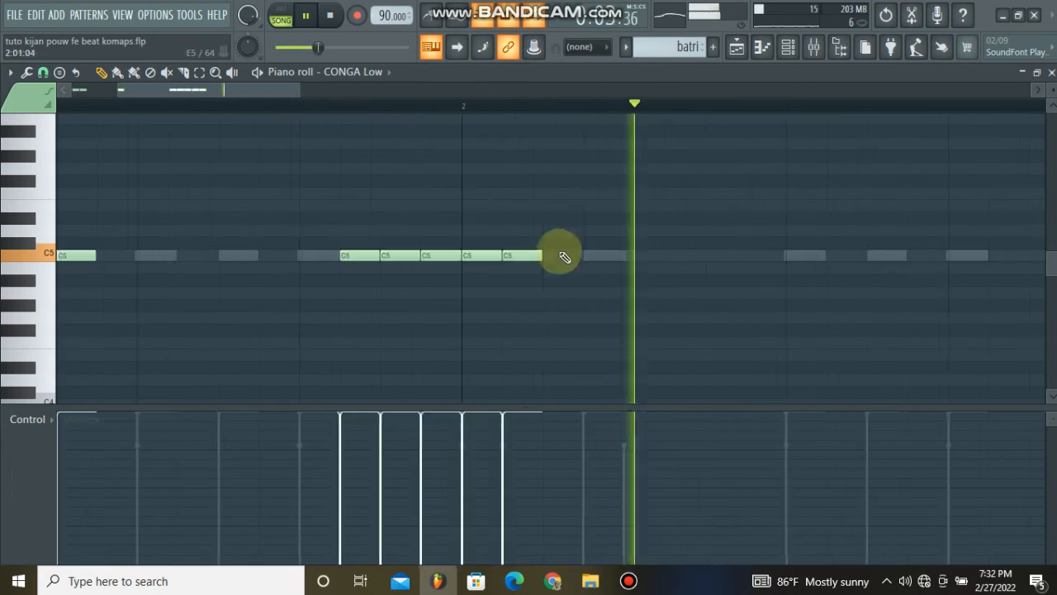
pyautogui.press('space')
pyautogui.scroll(-2, 591, 107)
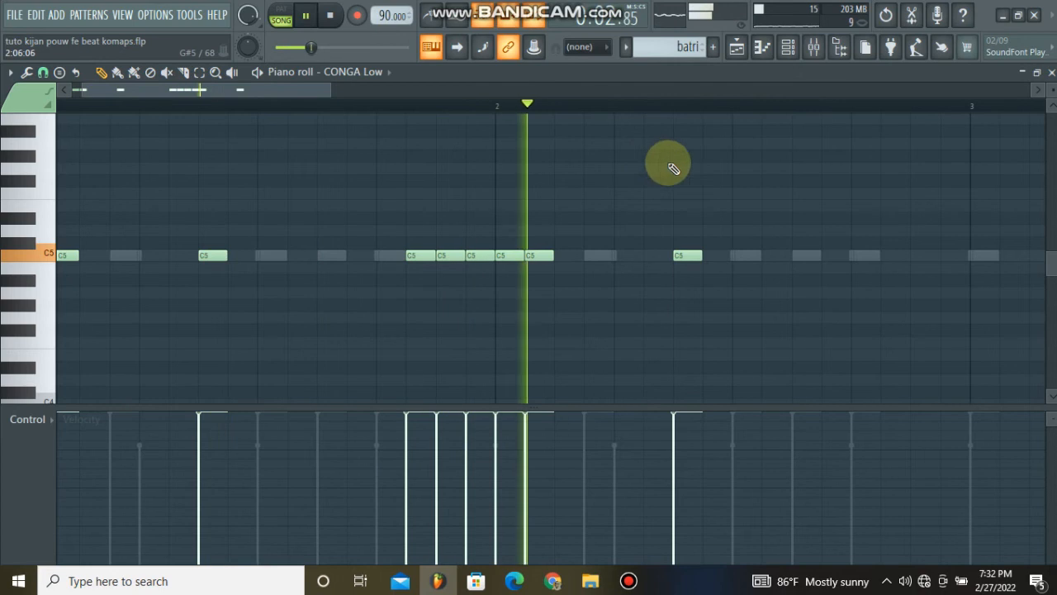
pyautogui.click(840, 254)
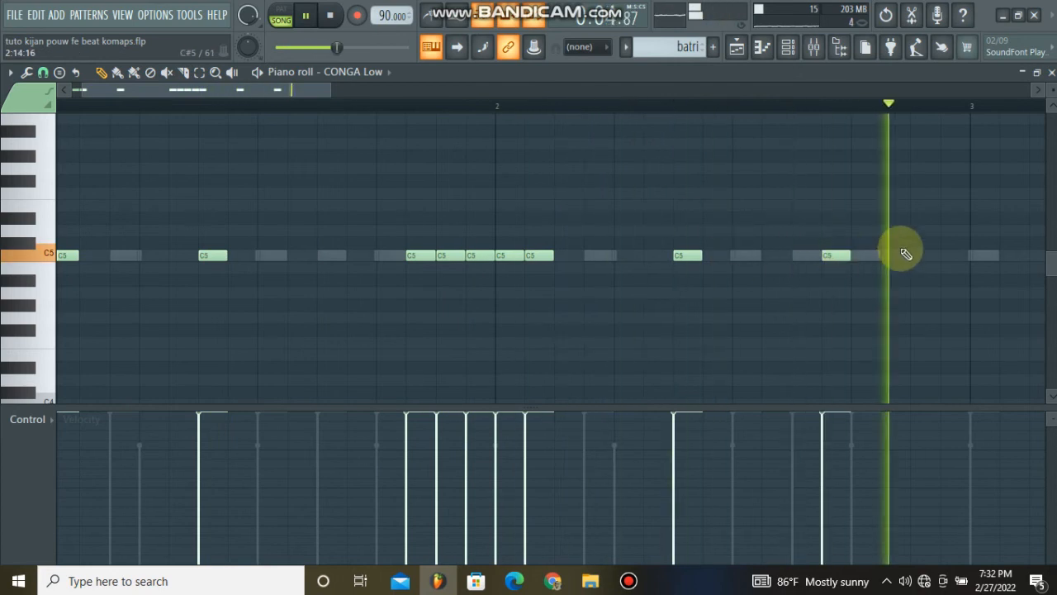
# Select bars 1 and 2 of the CONGA Low pattern and duplicate them into bars 3 and 4.
pyautogui.press('space')
pyautogui.moveTo(970, 111); pyautogui.dragTo(28, 134)
pyautogui.scroll(-4, 165, 110)
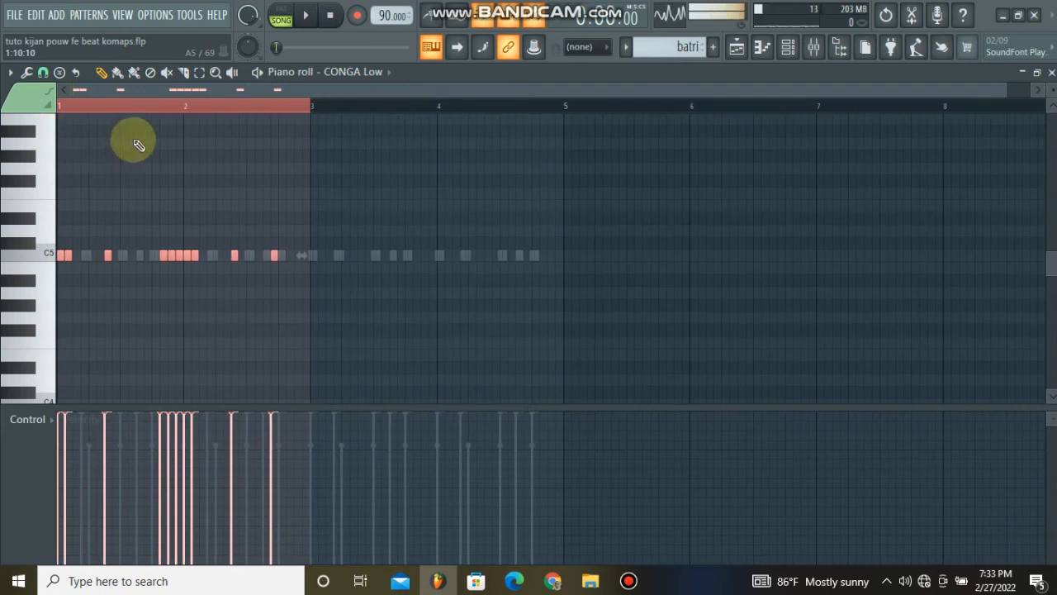
pyautogui.hotkey('ctrl', 'b')
# Play the start of the song in short passes to check the CONGA Low rhythm in bar 1.
pyautogui.scroll(4, 165, 101)
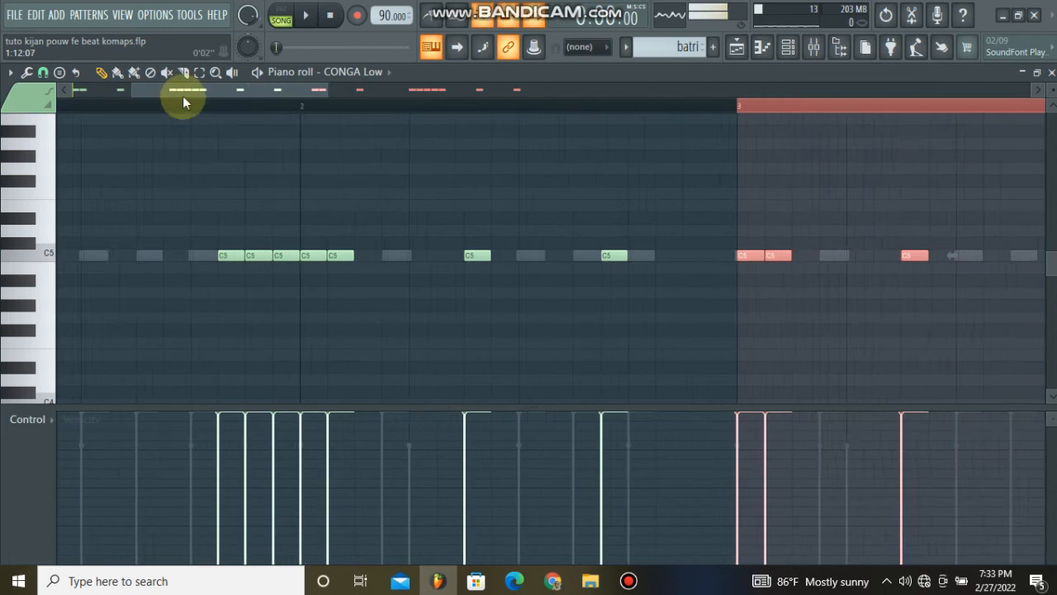
pyautogui.moveTo(10, 139); pyautogui.dragTo(3, 137)
pyautogui.scroll(-2, 159, 107)
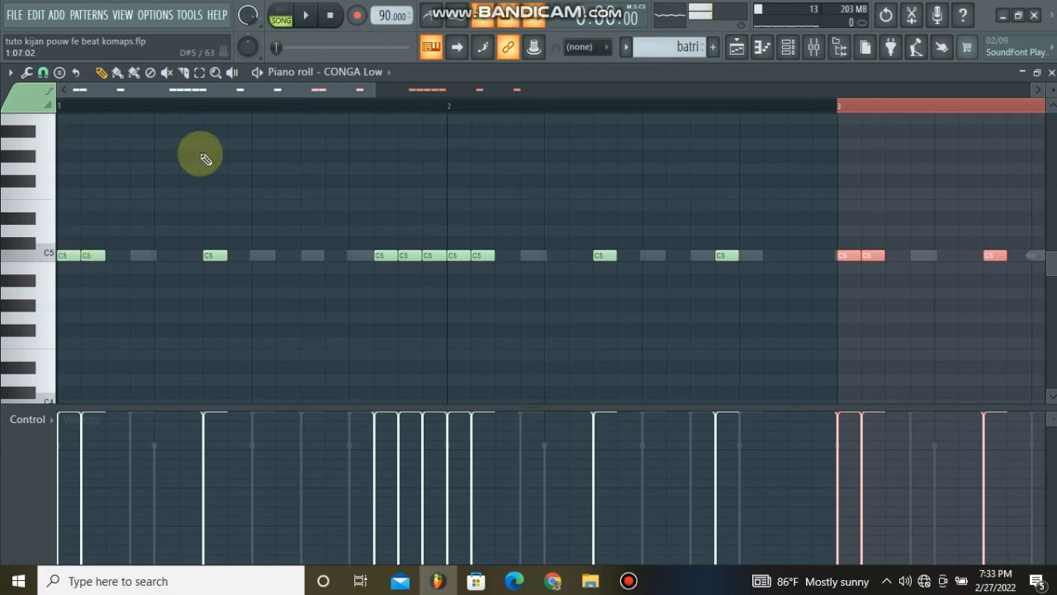
pyautogui.press('space')
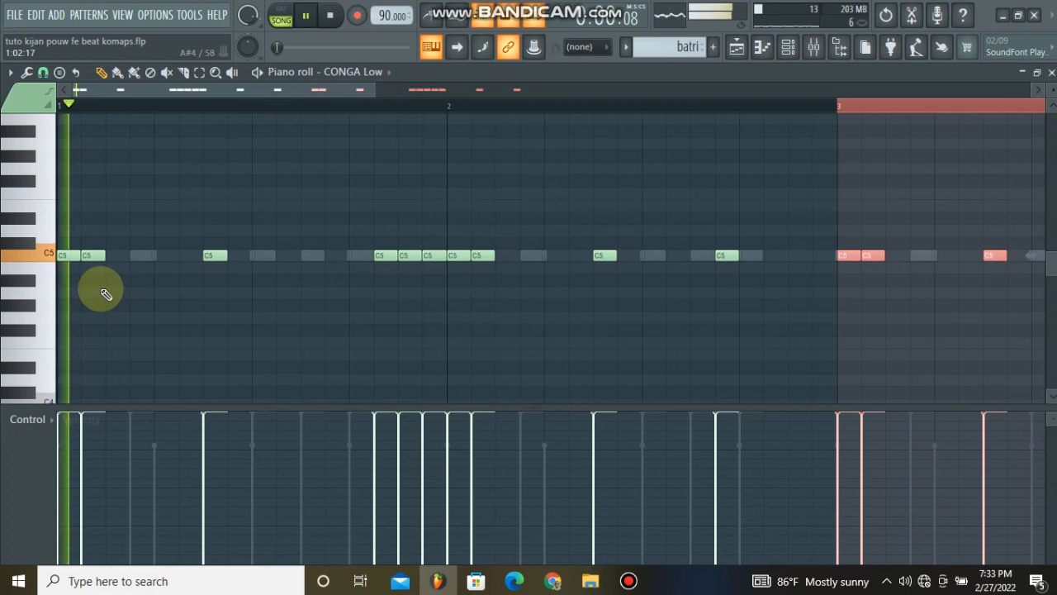
pyautogui.press('space')
pyautogui.press('space')
pyautogui.press('space')
pyautogui.press('space')
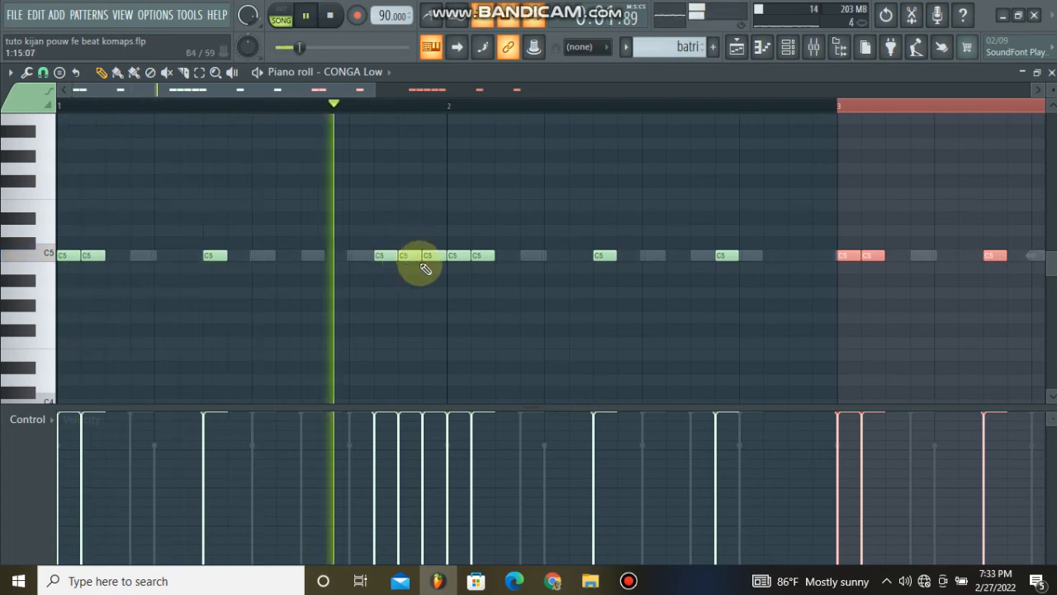
pyautogui.press('space')
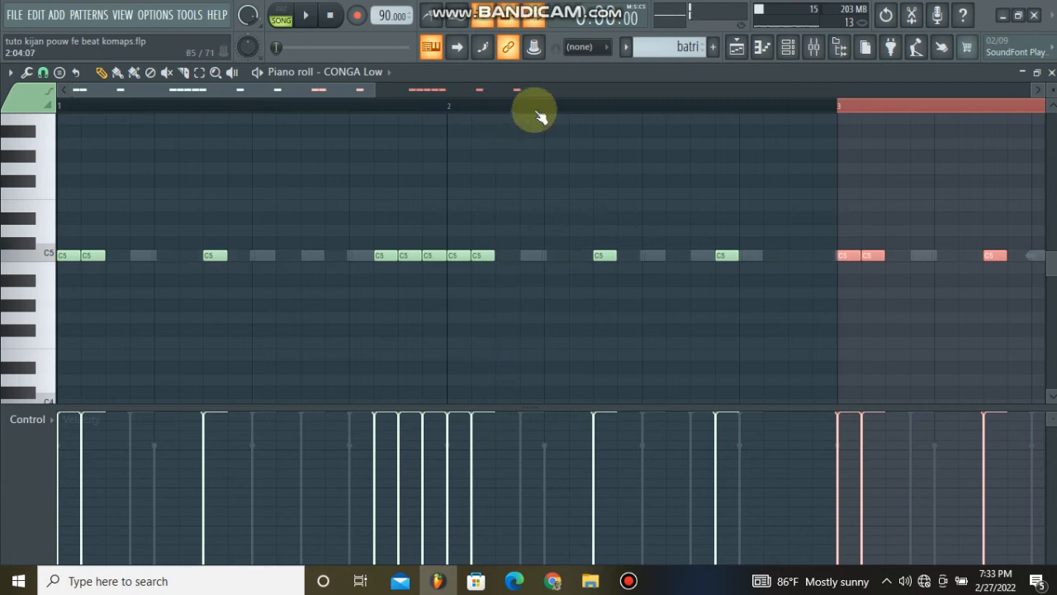
# Select all the CONGA Low notes across the four bars and close the piano roll.
pyautogui.scroll(-4, 537, 111)
pyautogui.hotkey('ctrl', 'a')
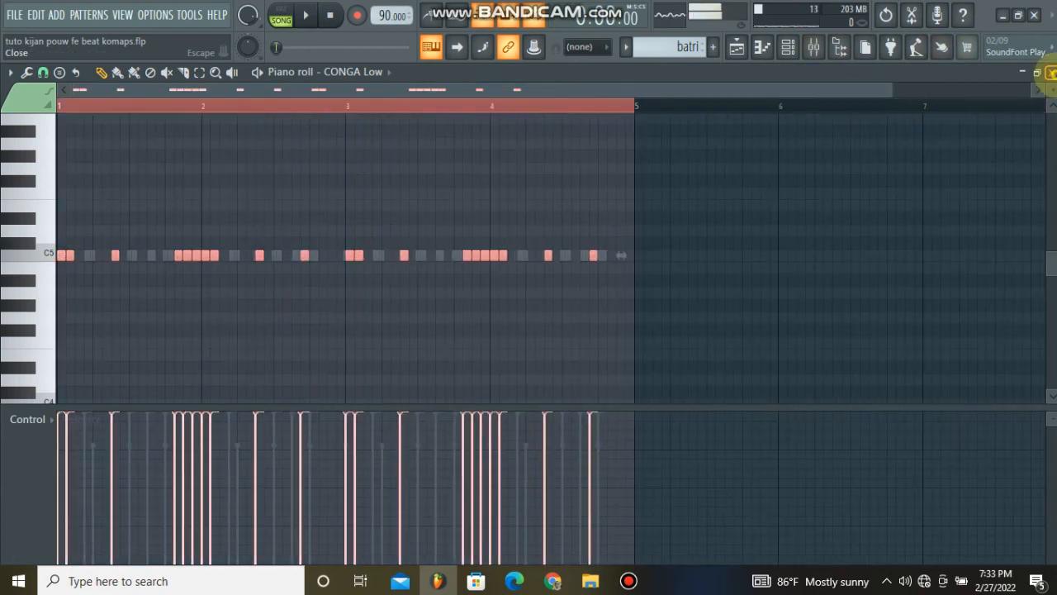
pyautogui.click(1051, 73)
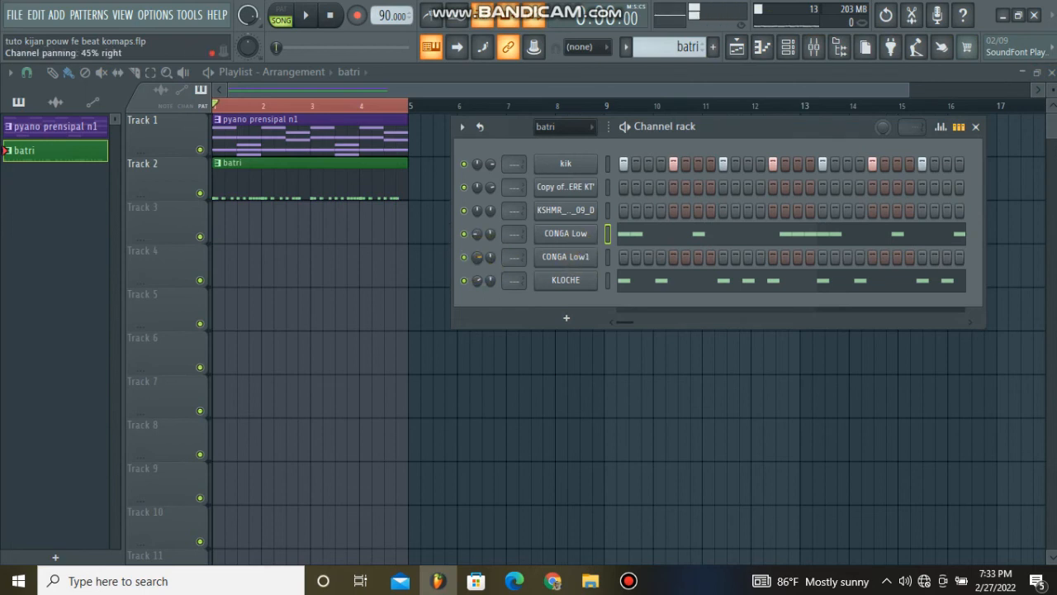
# Open the CONGA Low1 piano roll, place C5 notes on steps 13 and 15 of bar 1, and lower their velocities to about 73%.
pyautogui.rightClick(565, 257)
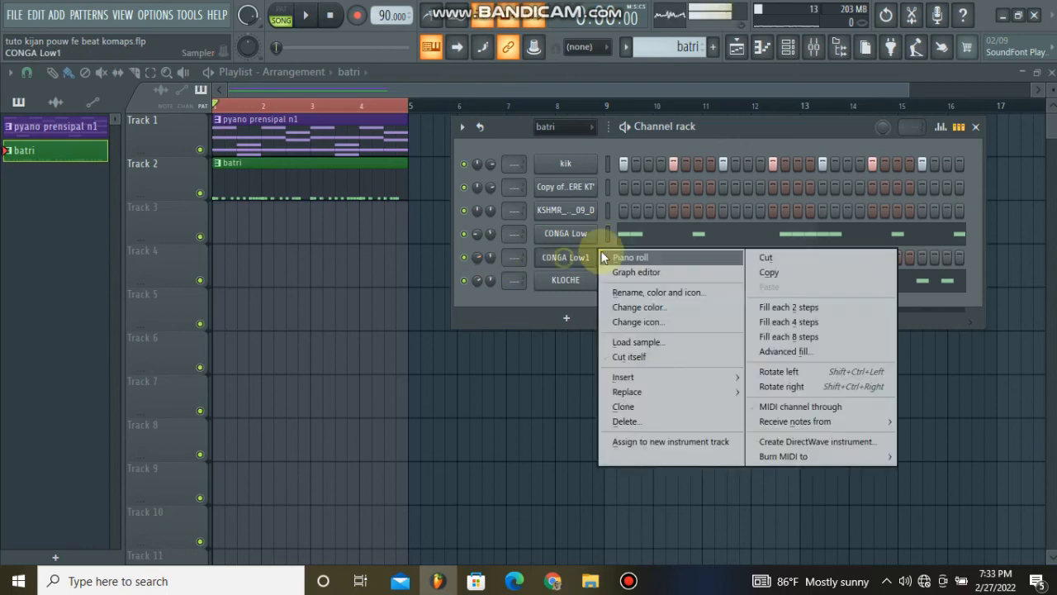
pyautogui.click(602, 258)
pyautogui.press('space')
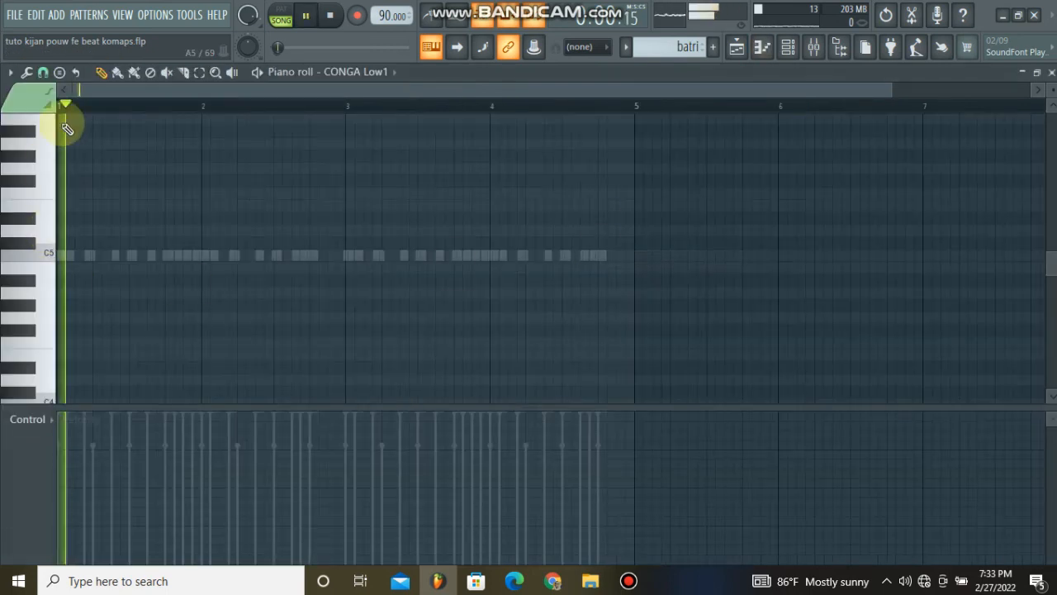
pyautogui.scroll(4, 97, 107)
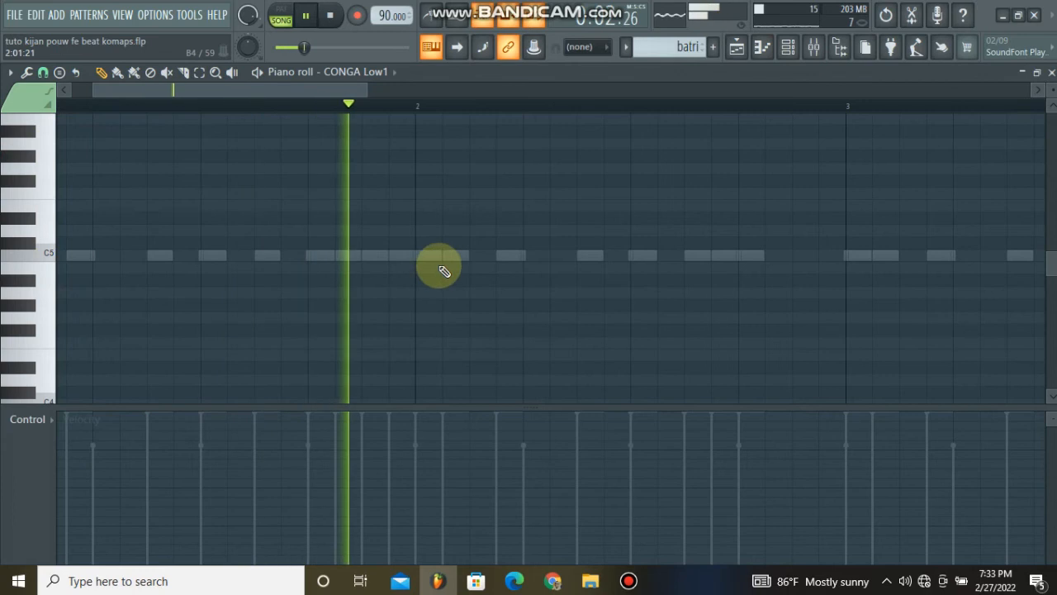
pyautogui.press('space')
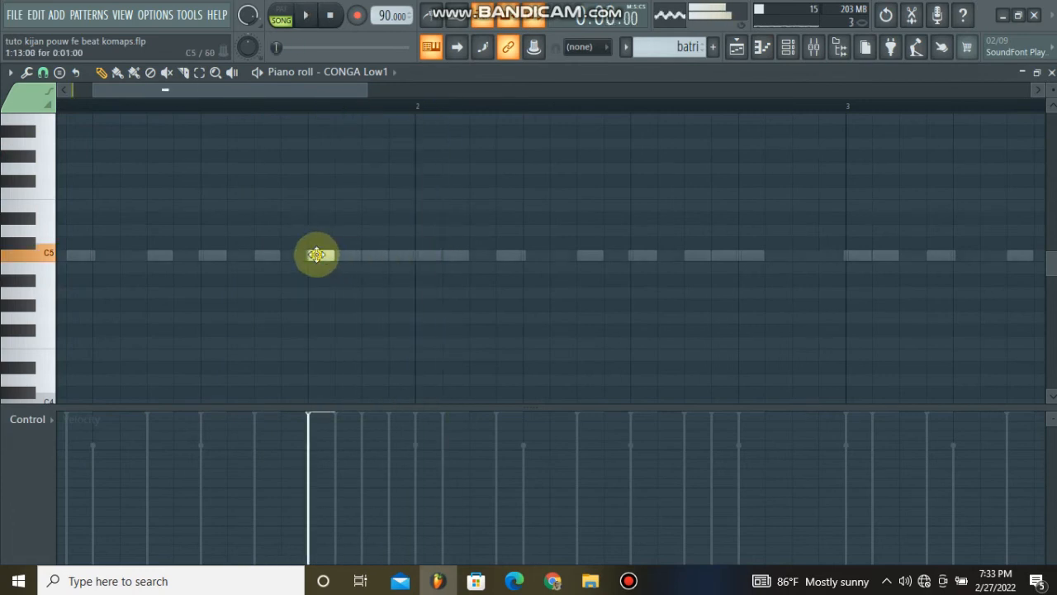
pyautogui.keyDown('ctrl'); pyautogui.click(370, 253); pyautogui.keyUp('ctrl')
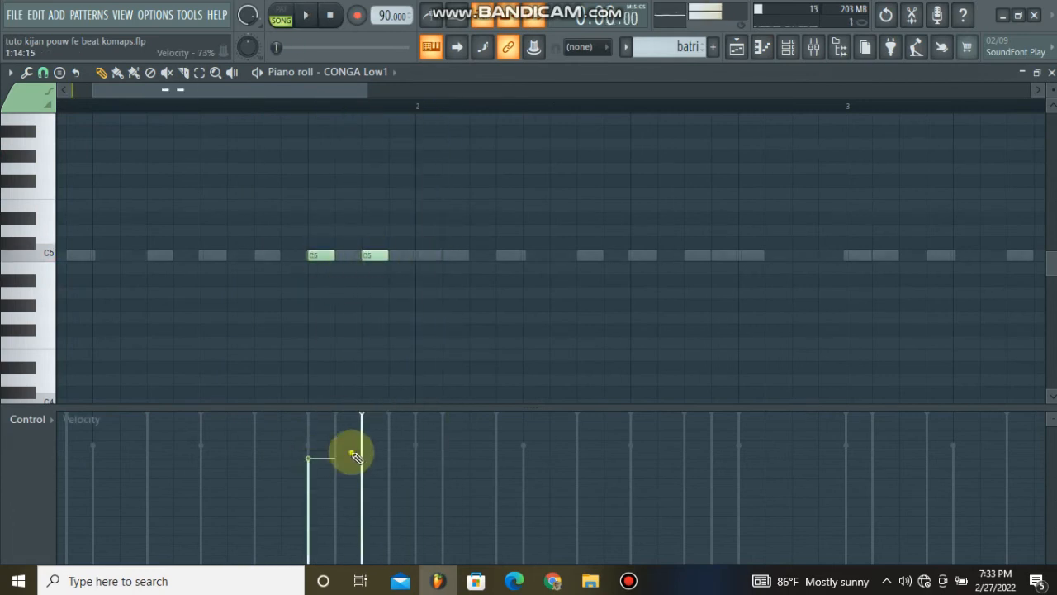
# Add CONGA Low1 C5 notes on steps 13, 14 and 15 of bar 2 while playing the song.
pyautogui.press('space')
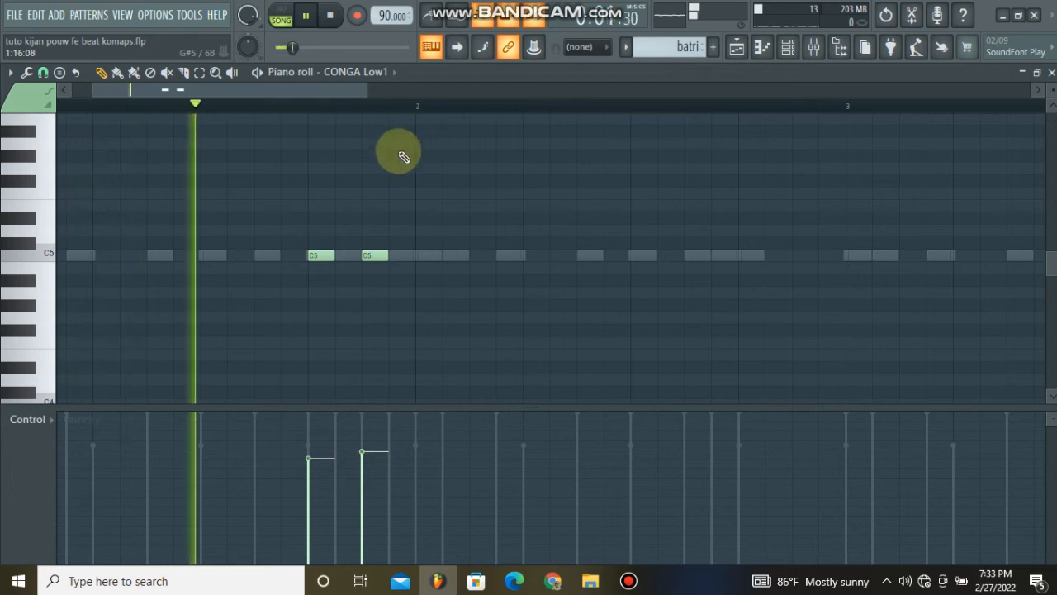
pyautogui.click(748, 256)
pyautogui.click(783, 256)
pyautogui.click(808, 255)
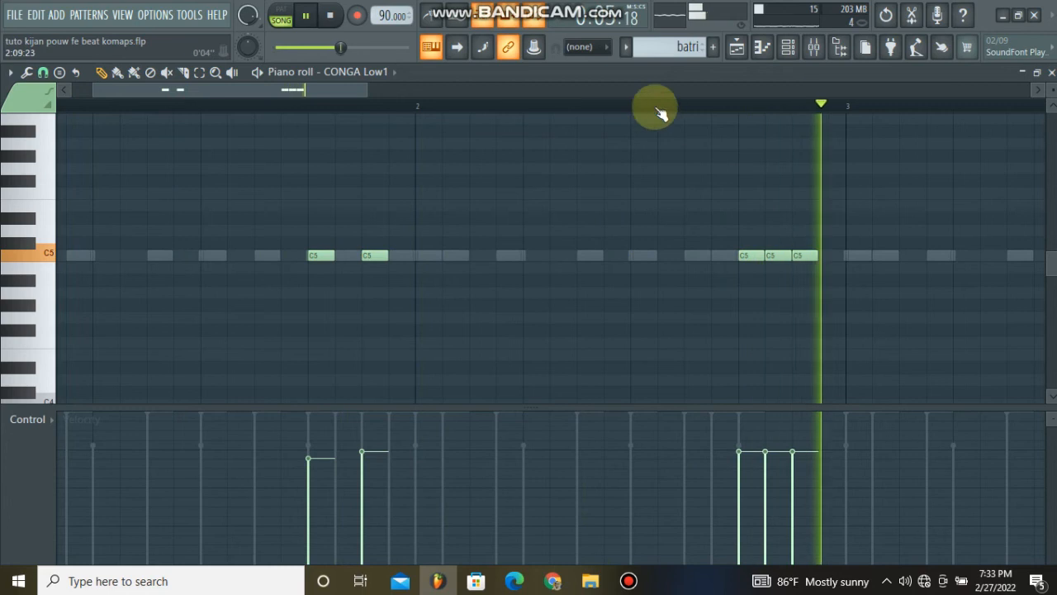
# Add CONGA Low1 notes in bar 4, C5 on steps 6 and 11 and C#5 on step 14, and show the channel rack.
pyautogui.click(449, 254)
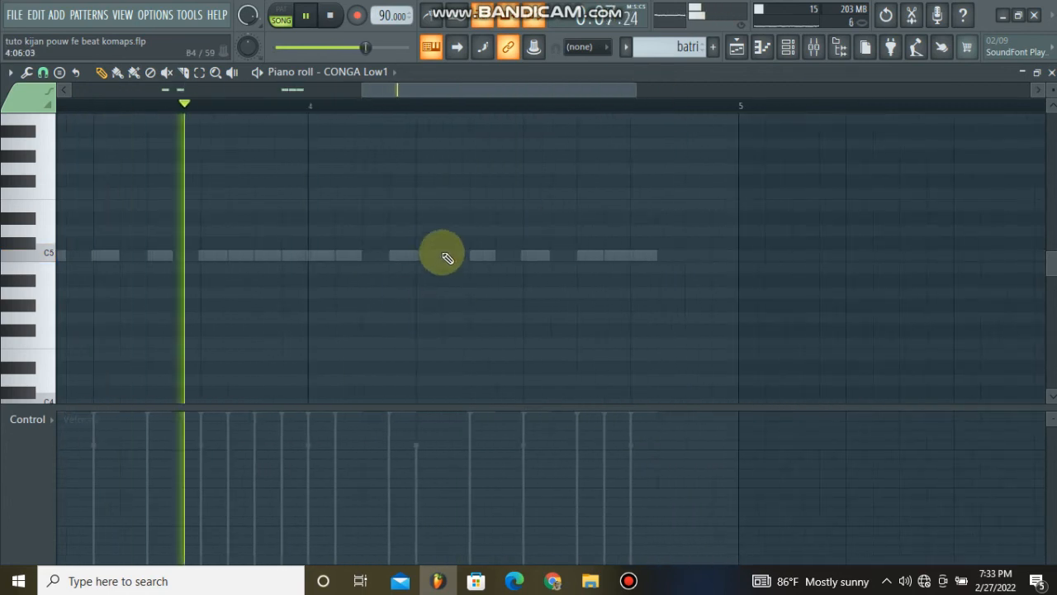
pyautogui.click(582, 255)
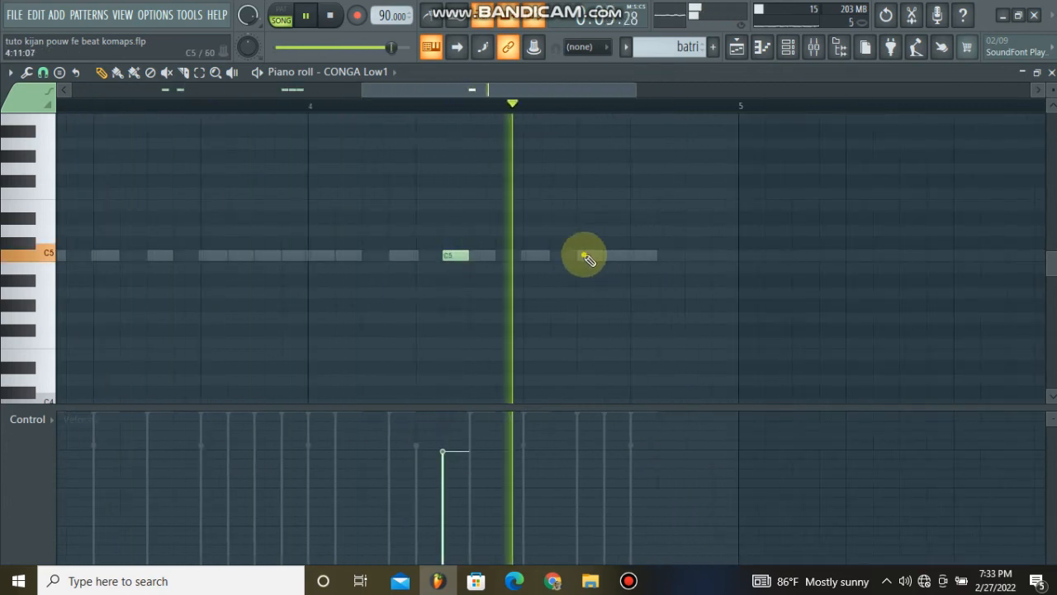
pyautogui.click(677, 255)
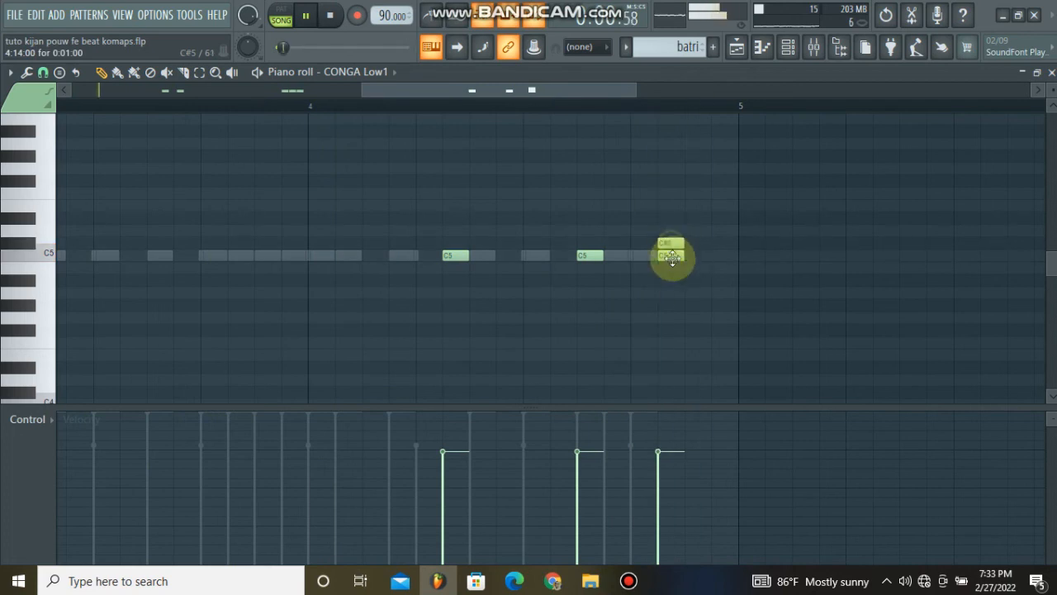
pyautogui.rightClick(672, 259)
pyautogui.scroll(-4, 723, 113)
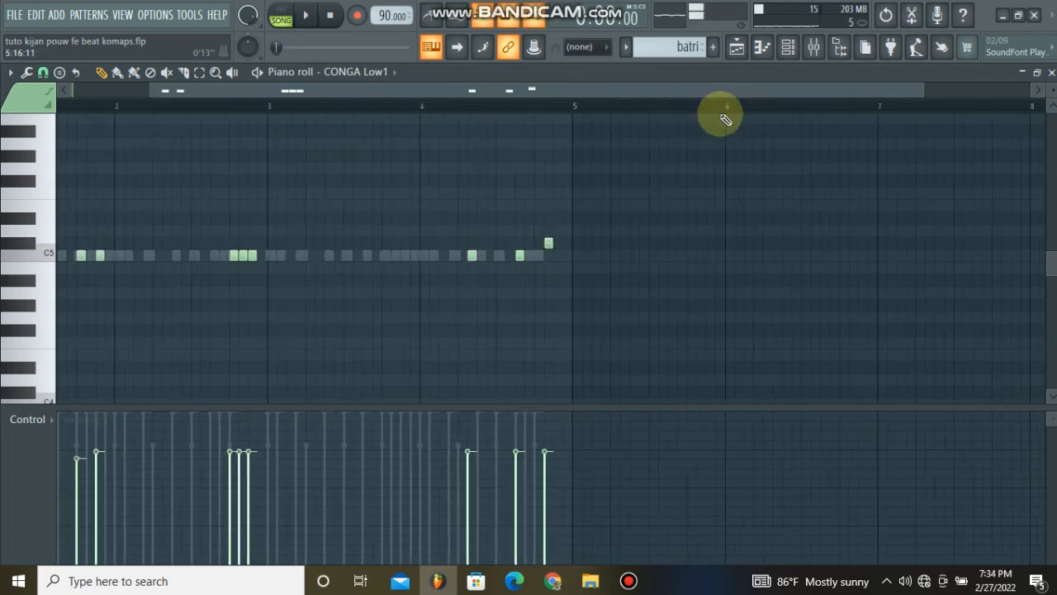
pyautogui.scroll(-3, 724, 116)
pyautogui.click(789, 48)
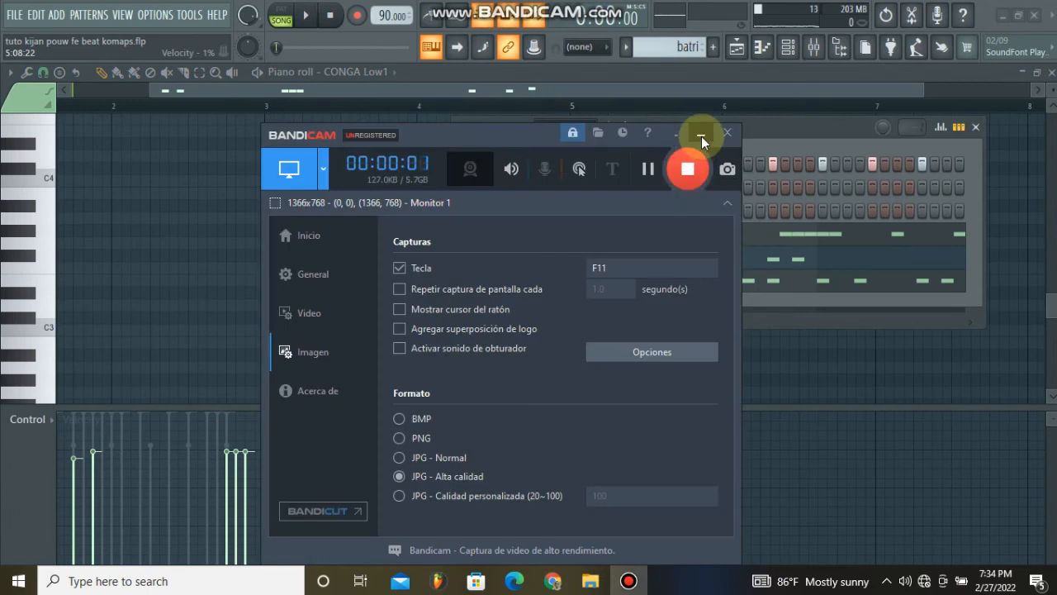
pyautogui.click(701, 136)
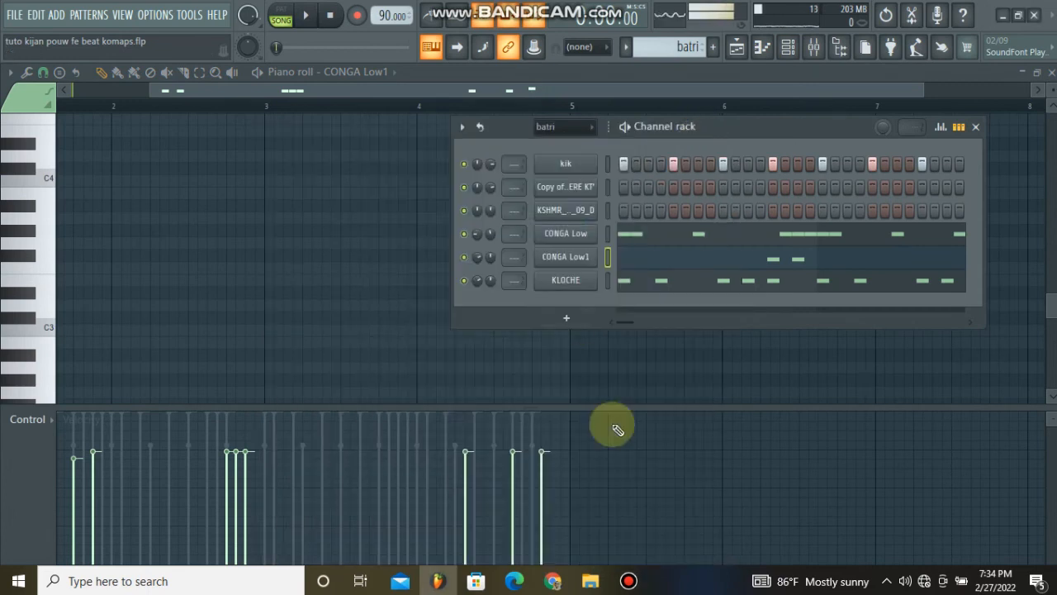
pyautogui.moveTo(590, 583)
pyautogui.click(585, 527)
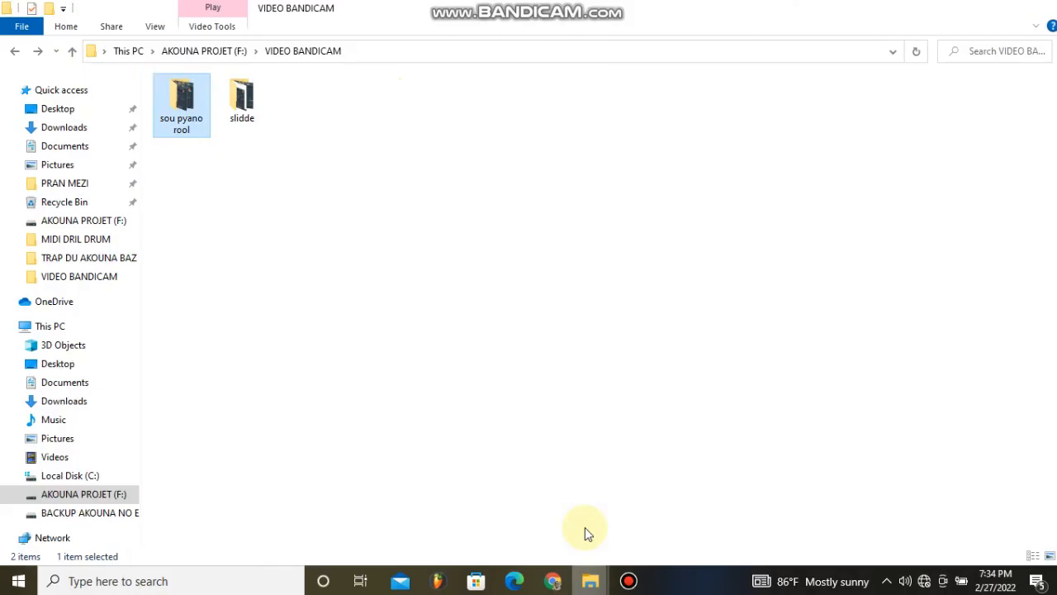
pyautogui.click(968, 8)
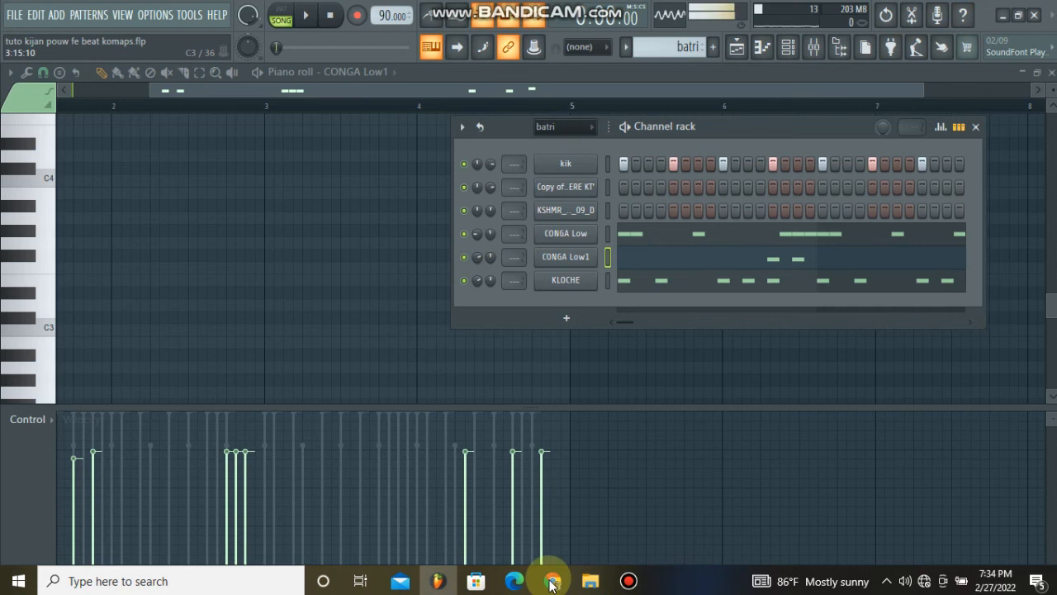
pyautogui.click(632, 580)
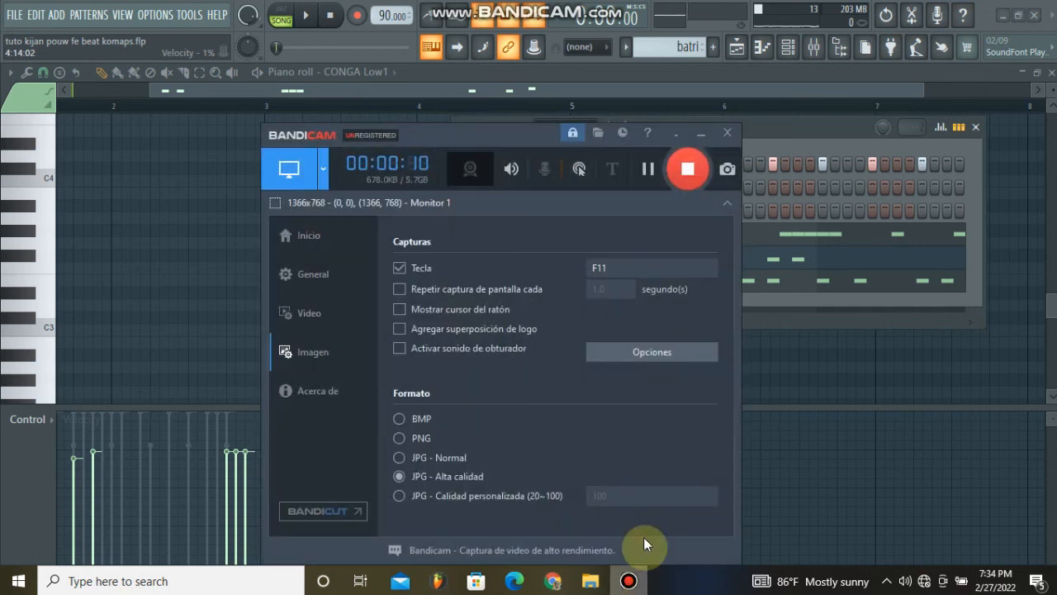
pyautogui.click(699, 135)
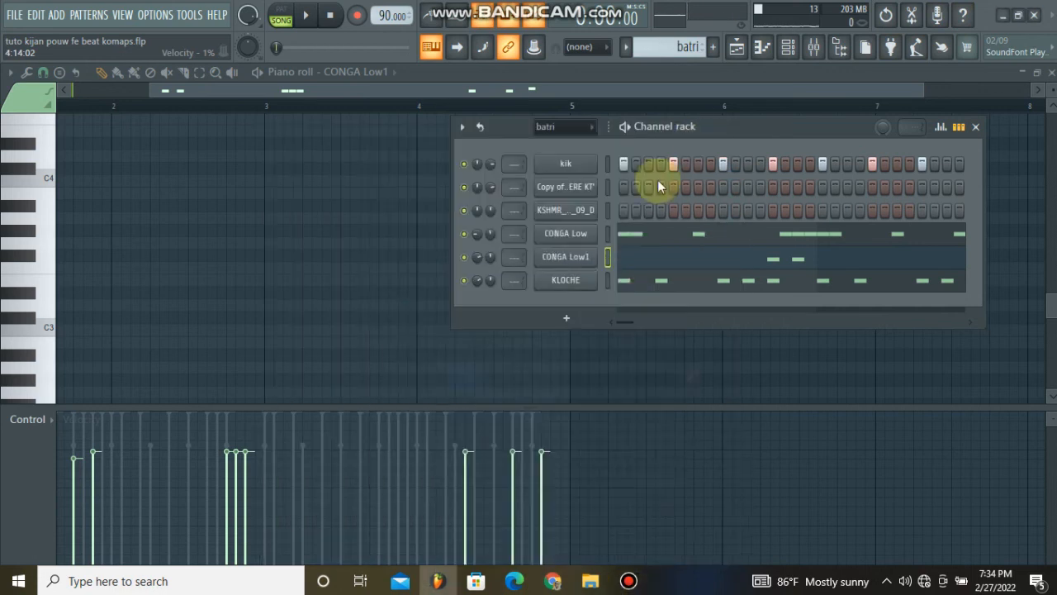
# Open the KSHMR_Tom_09_D piano roll and place a two-step C5 note on step 7 of bar 1.
pyautogui.rightClick(585, 222)
pyautogui.click(623, 208)
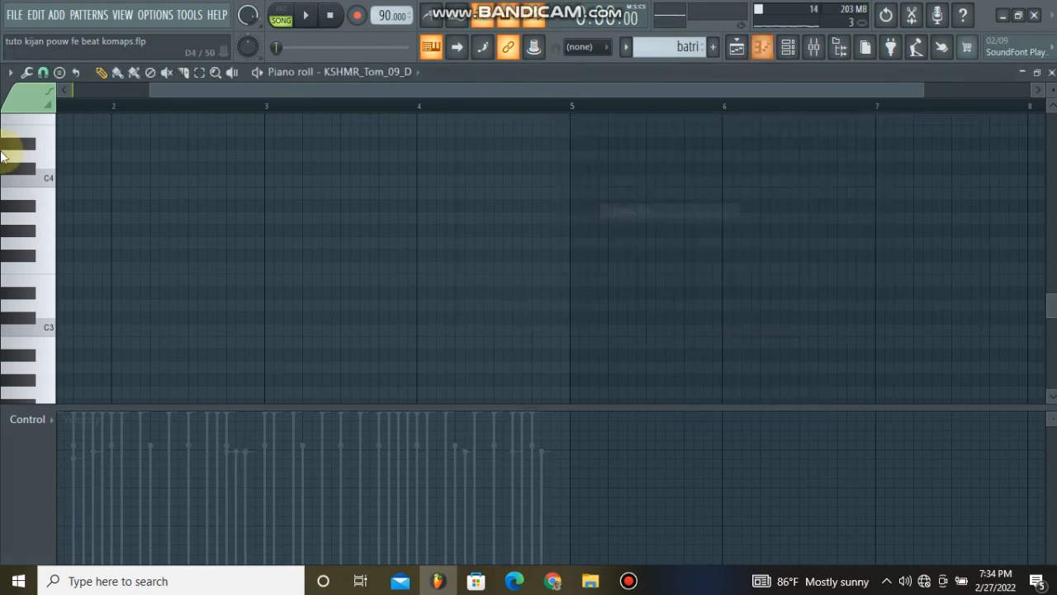
pyautogui.scroll(-2, 179, 109)
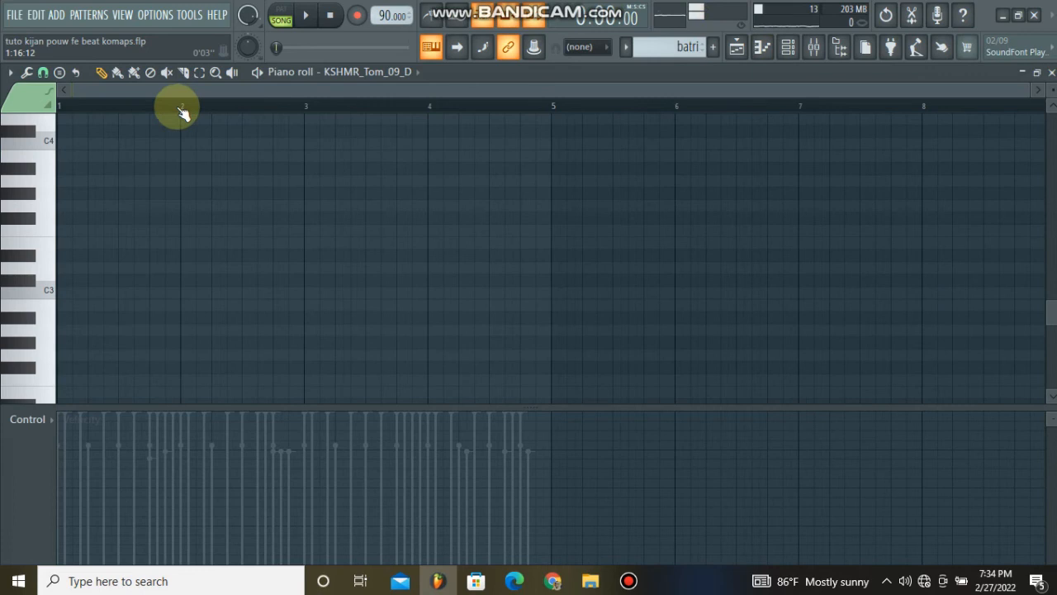
pyautogui.press('space')
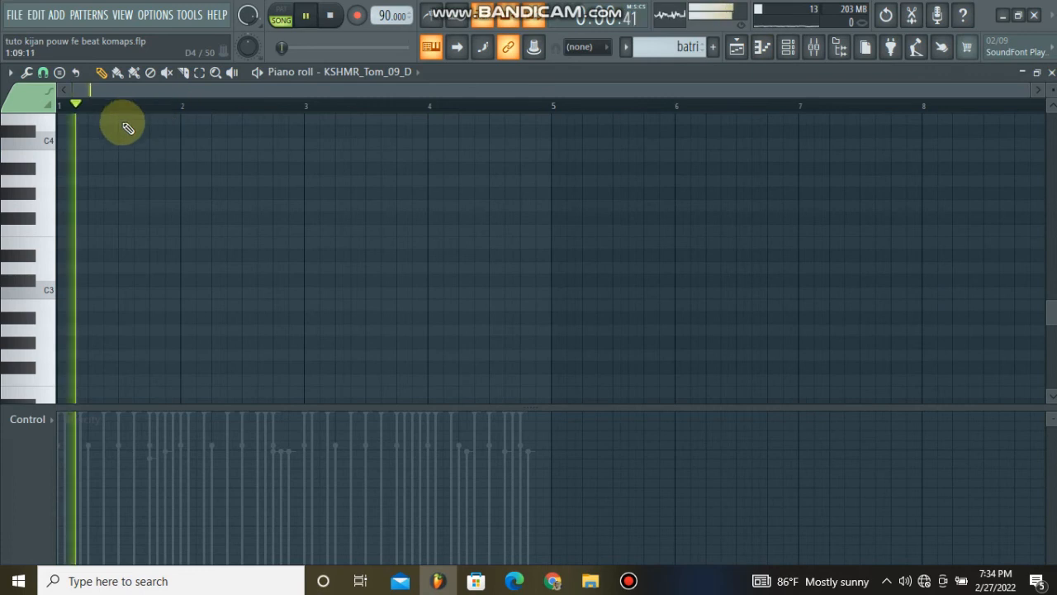
pyautogui.press('space')
pyautogui.scroll(2, 71, 112)
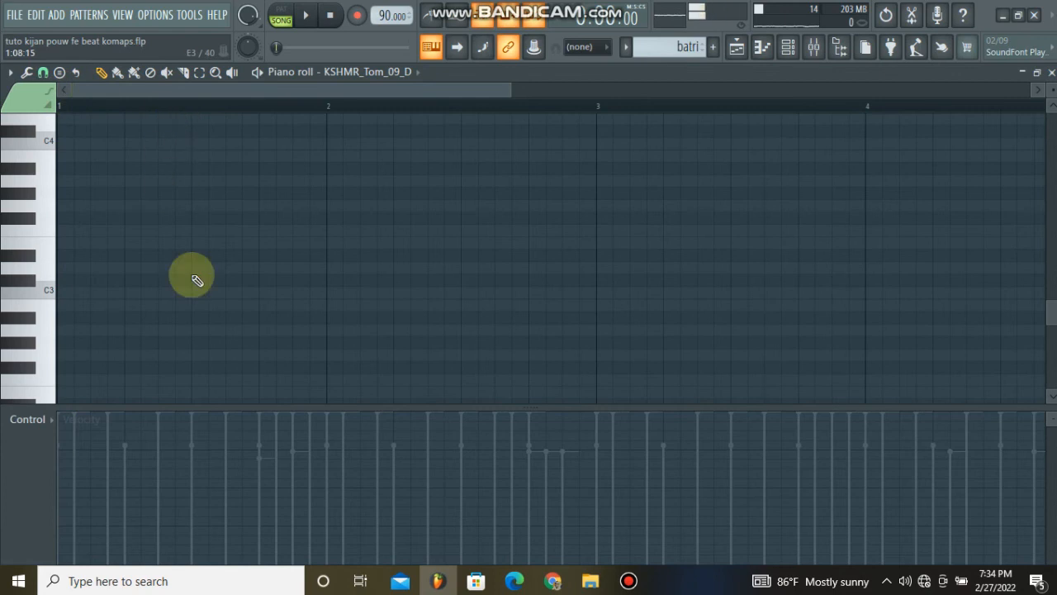
pyautogui.press('space')
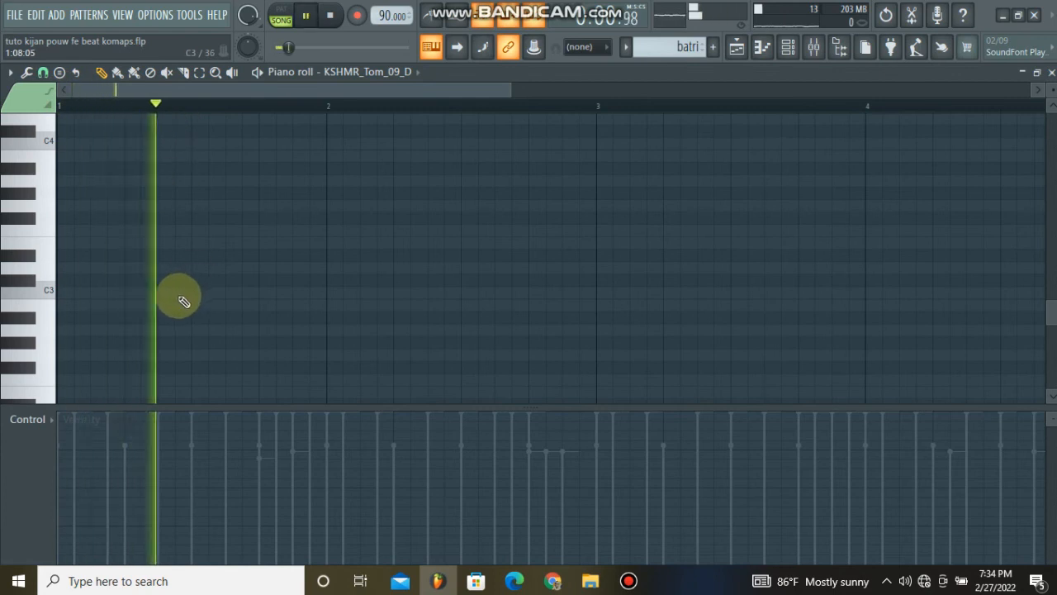
pyautogui.press('space')
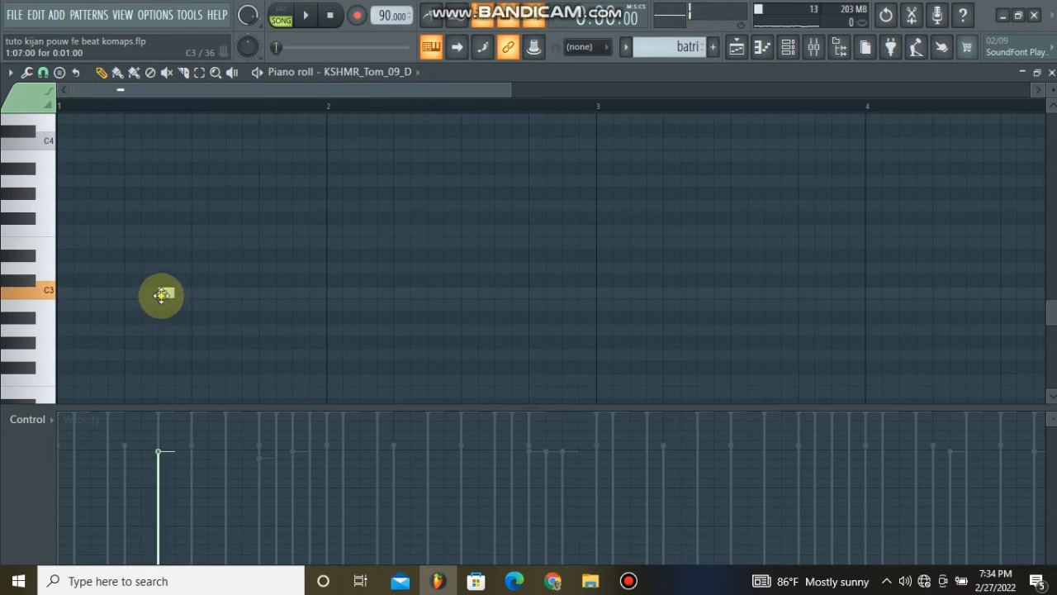
pyautogui.scroll(3, 166, 285)
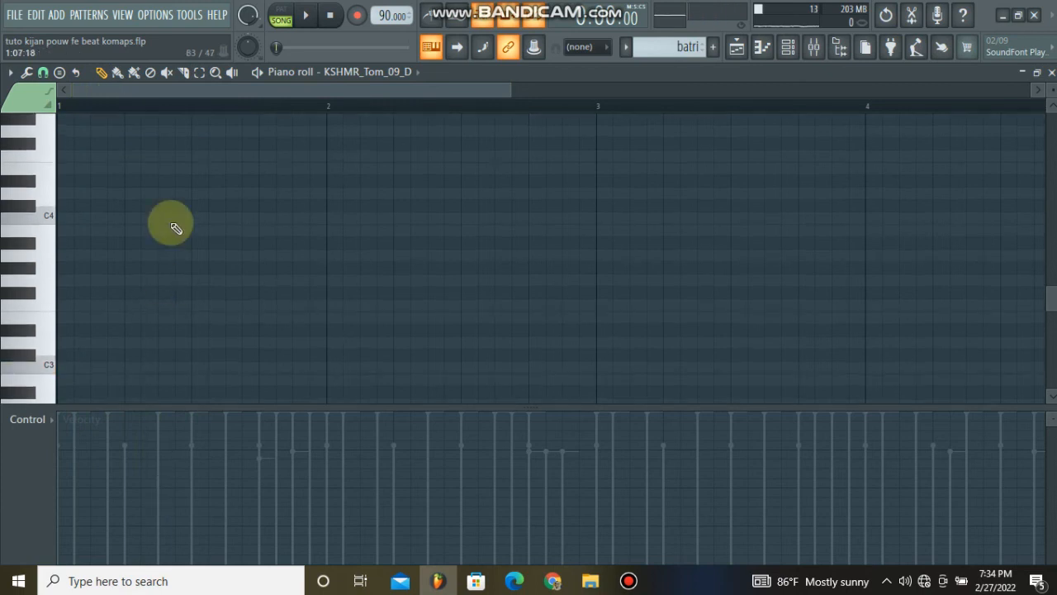
pyautogui.scroll(3, 159, 219)
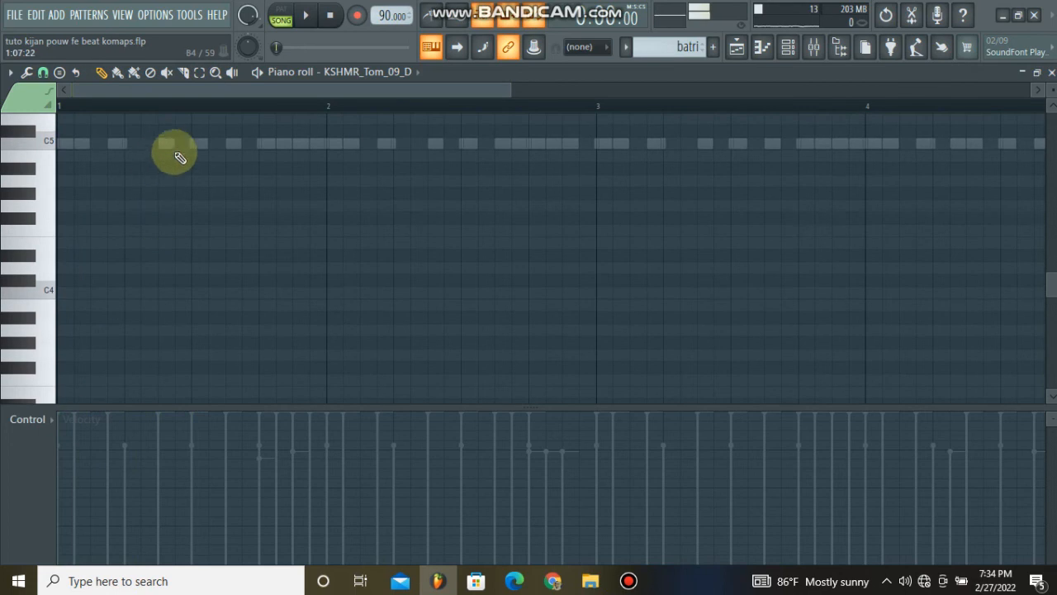
pyautogui.scroll(3, 187, 217)
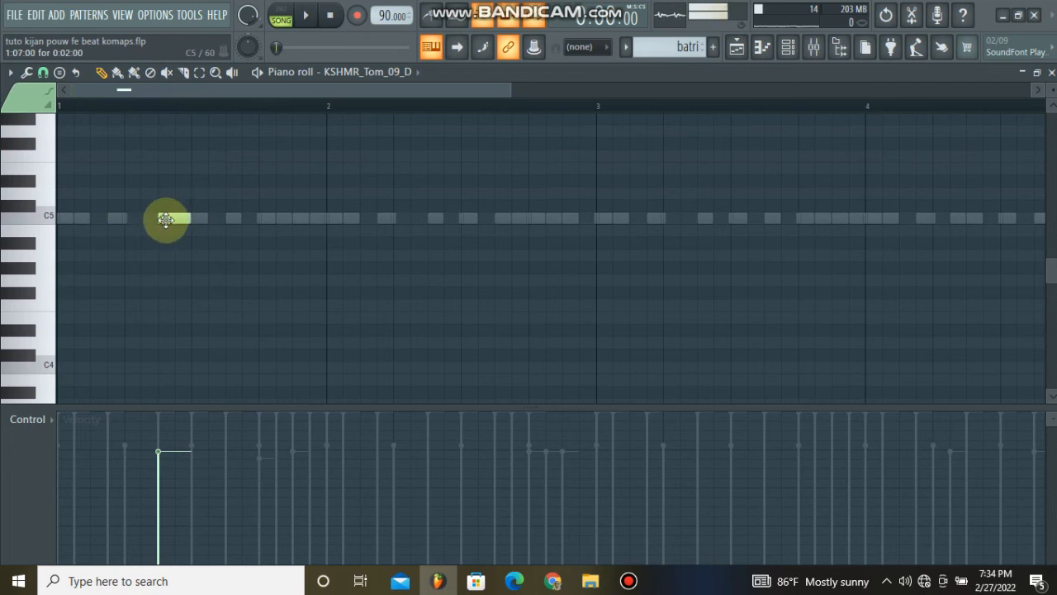
# Play the song and add a second two-step C5 tom note on step 15 of bar 1.
pyautogui.press('space')
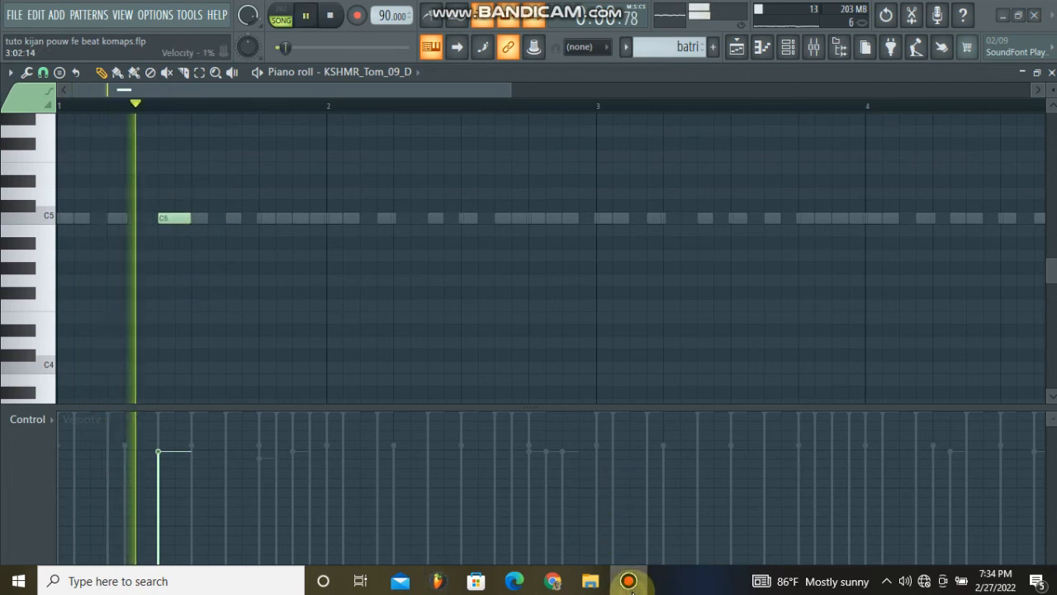
pyautogui.click(629, 581)
pyautogui.click(701, 132)
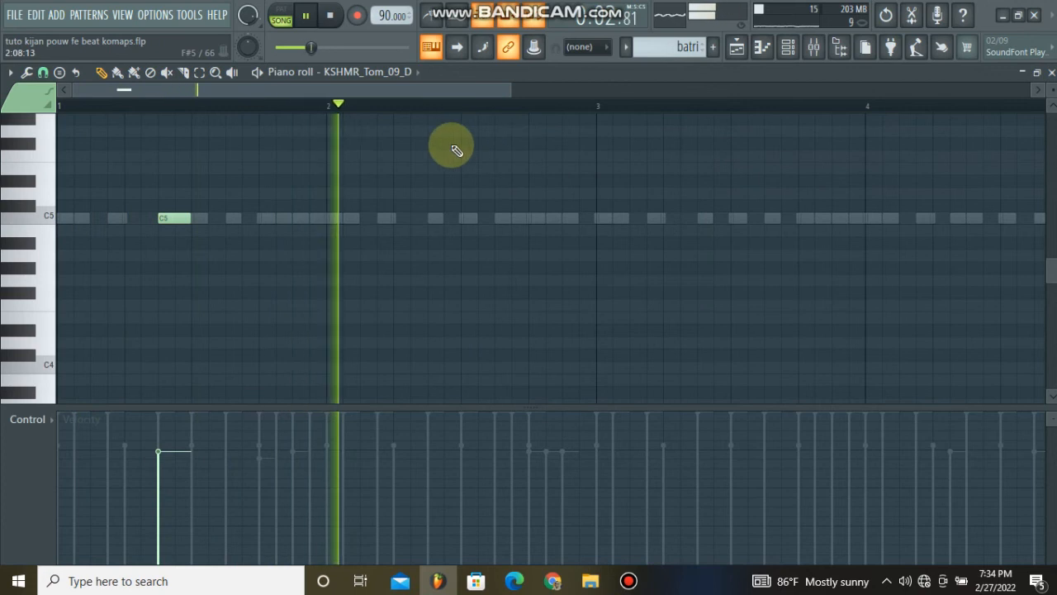
pyautogui.click(303, 222)
pyautogui.press('space')
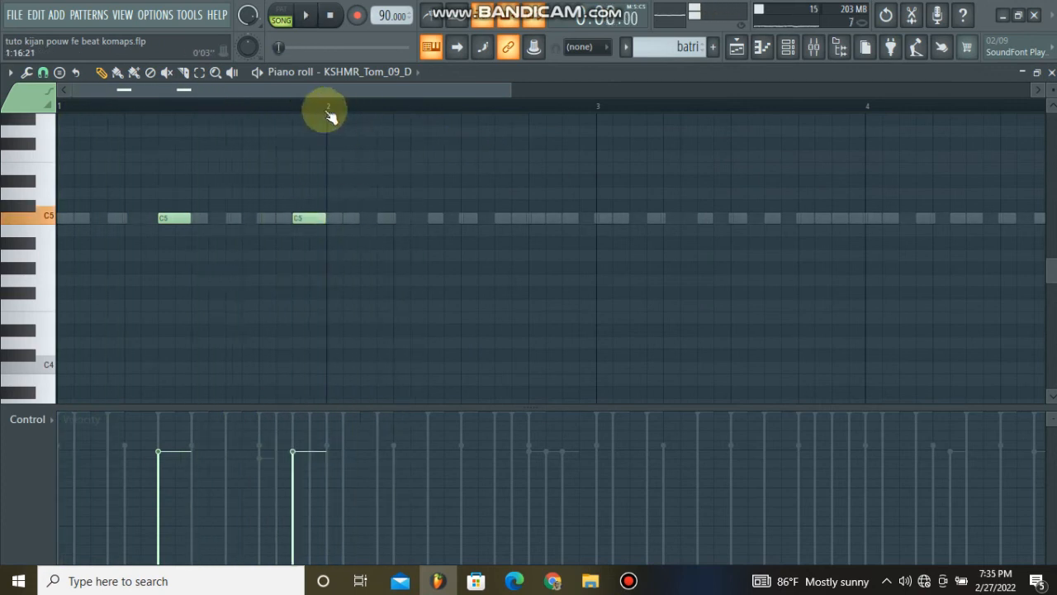
# Select bar 1 of the tom part, duplicate it into bars 2 to 4, and minimize the piano roll.
pyautogui.moveTo(266, 110); pyautogui.dragTo(5, 112)
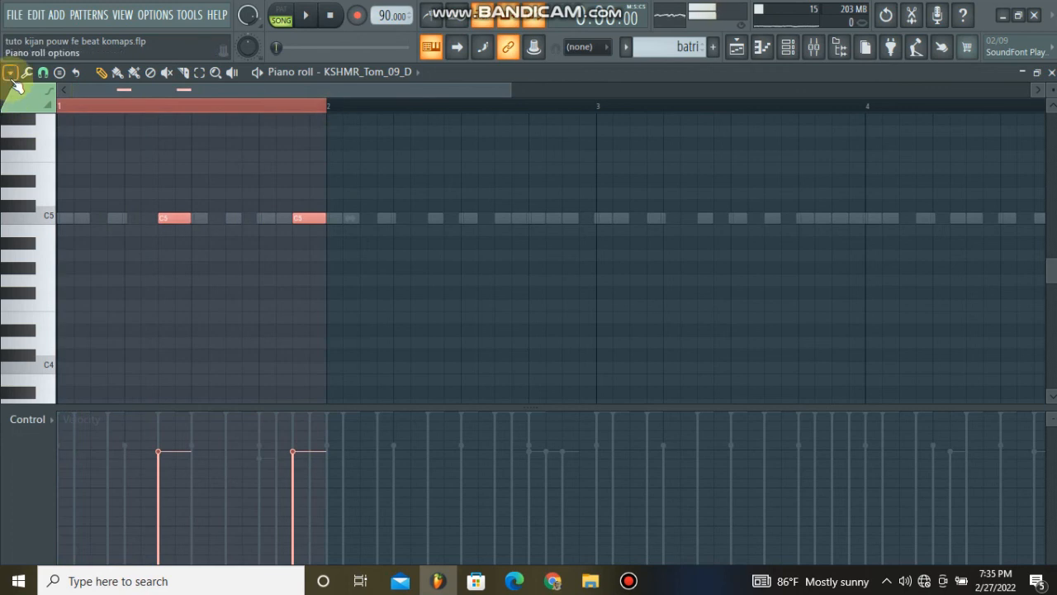
pyautogui.hotkey('ctrl', 'b')
pyautogui.hotkey('ctrl', 'b')
pyautogui.hotkey('ctrl', 'b')
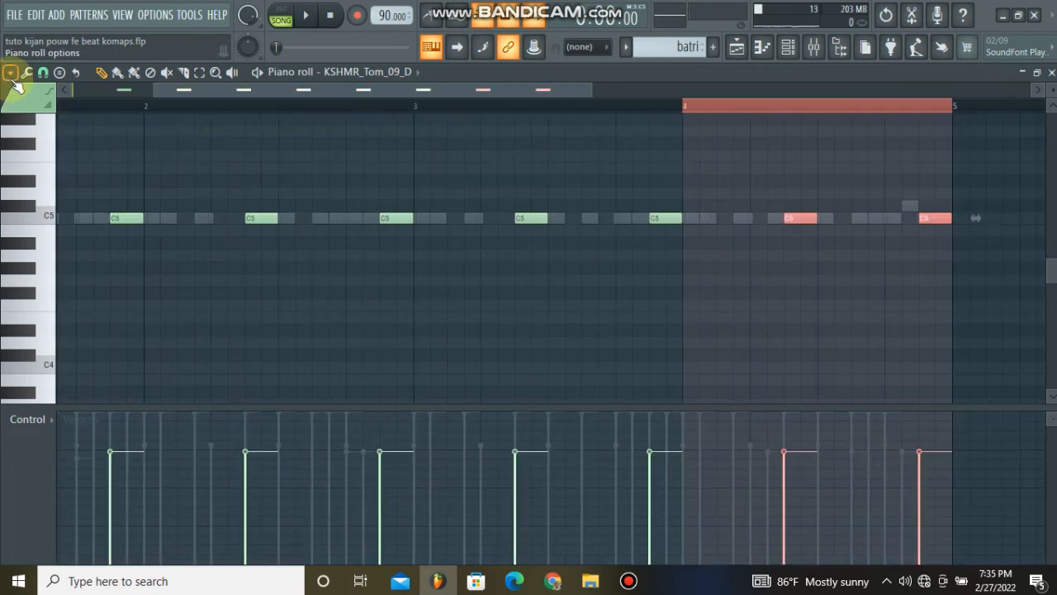
pyautogui.click(1019, 73)
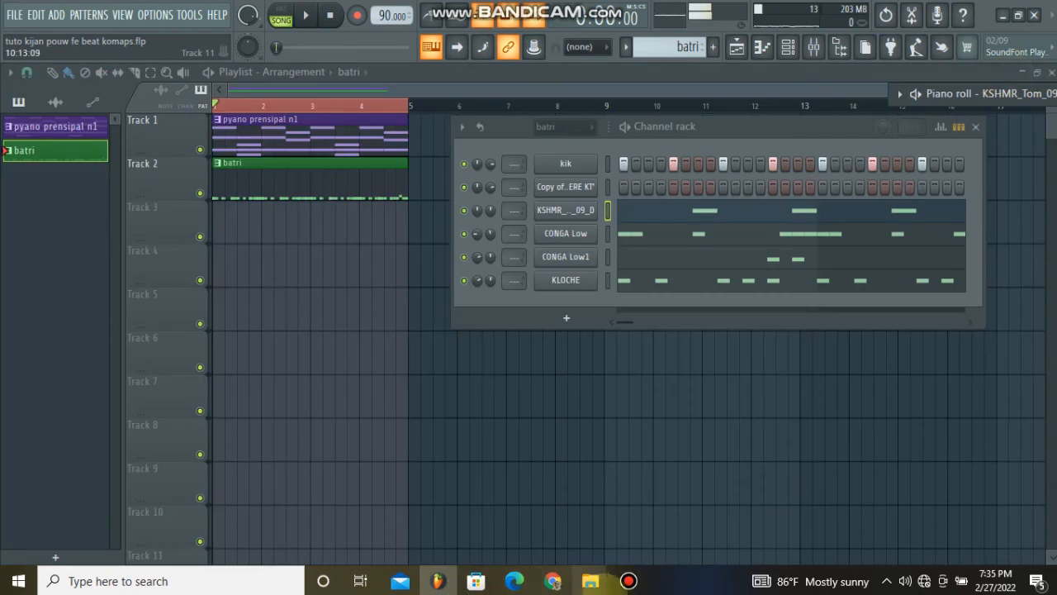
pyautogui.moveTo(626, 578)
pyautogui.click(615, 508)
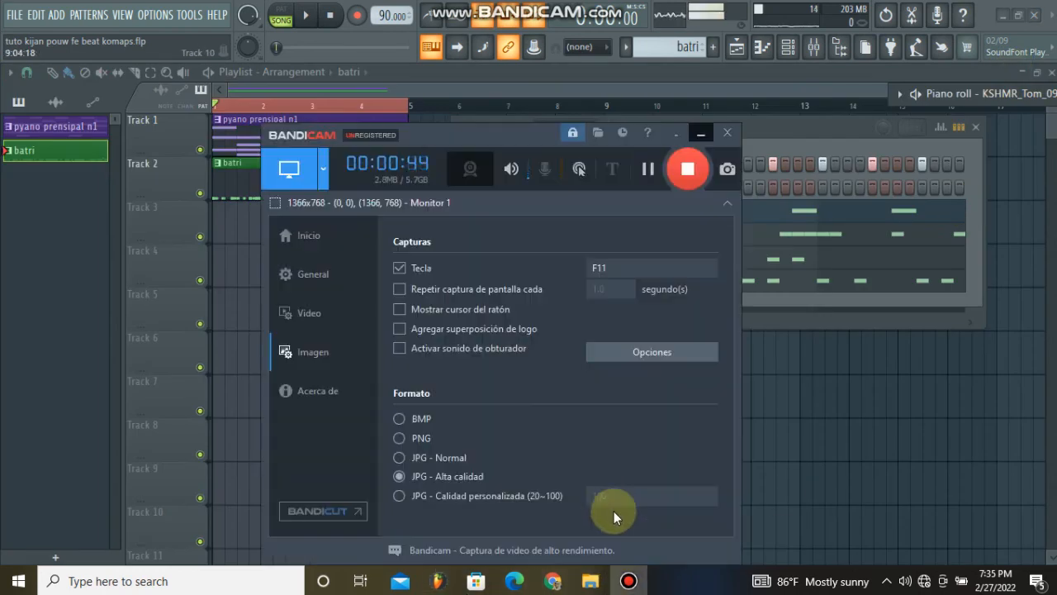
pyautogui.click(708, 134)
pyautogui.click(459, 382)
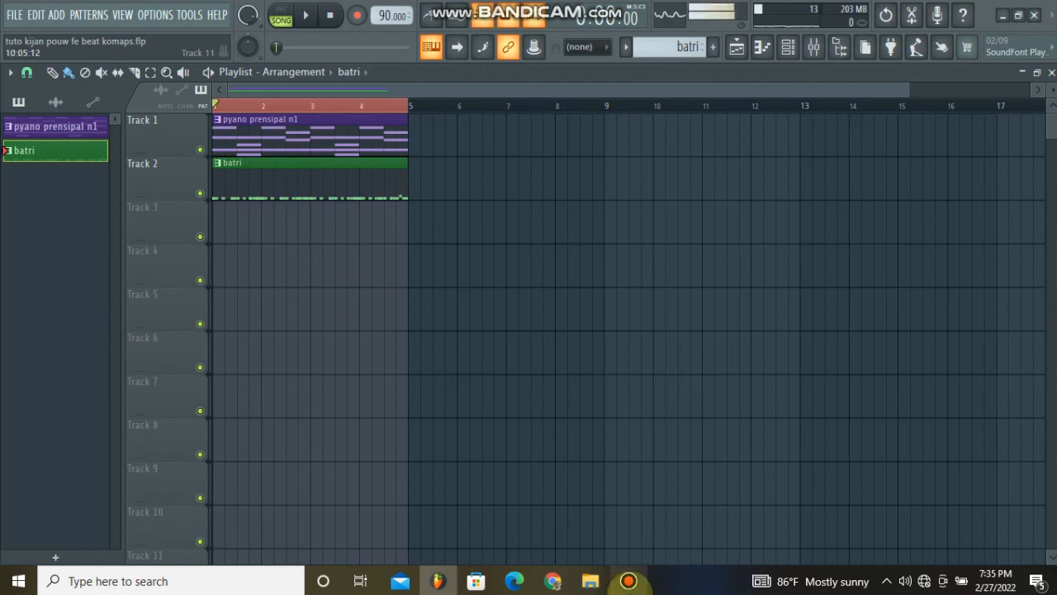
# Lower the KSHMR_Tom_09_D channel volume to about 38% in the channel rack while playing the song.
pyautogui.press('space')
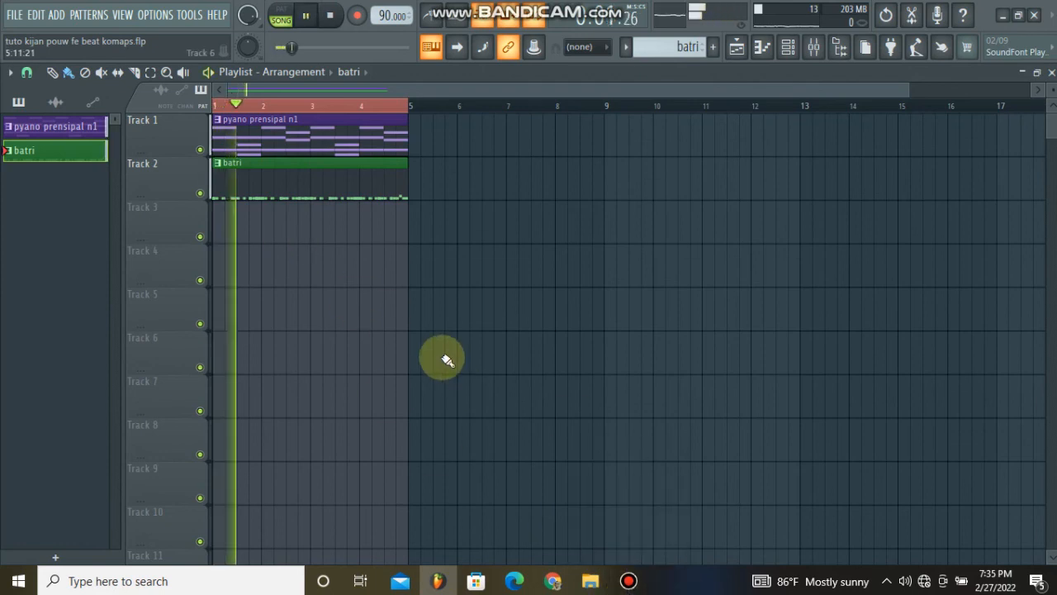
pyautogui.click(788, 49)
pyautogui.moveTo(491, 210); pyautogui.dragTo(491, 240)
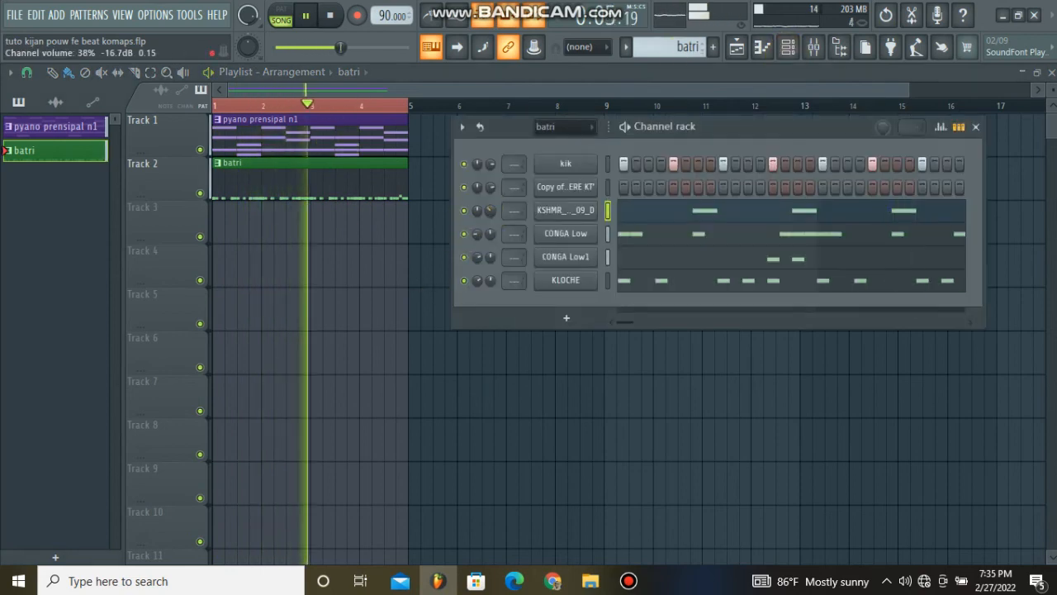
pyautogui.press('space')
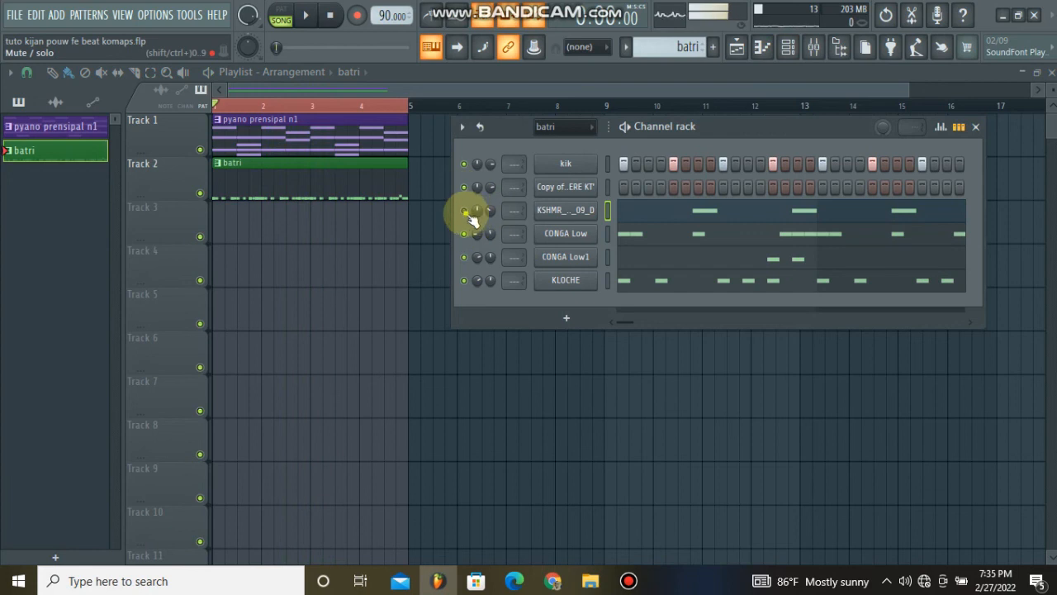
pyautogui.press('space')
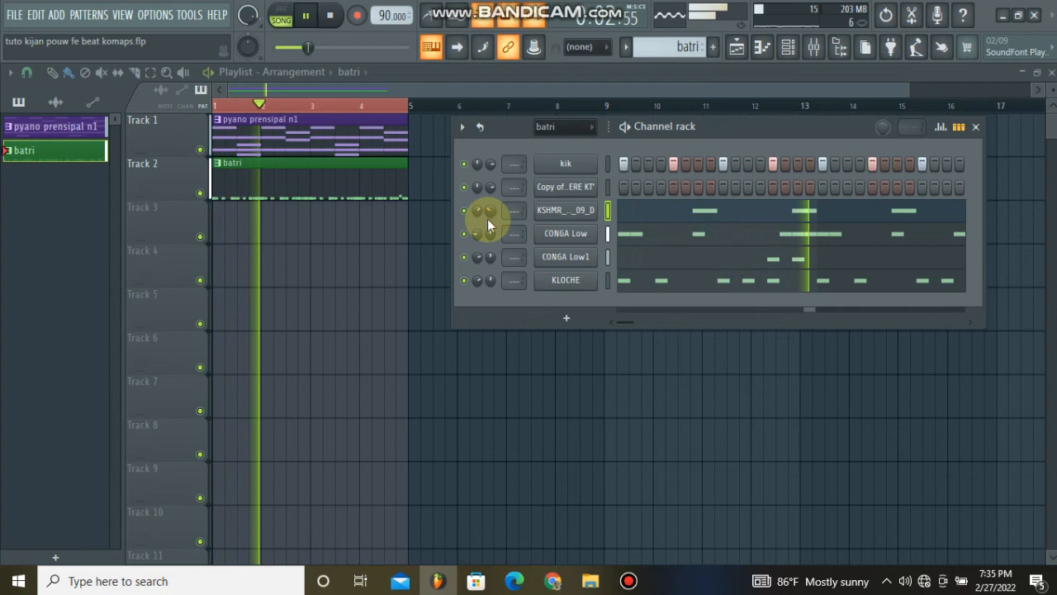
pyautogui.press('space')
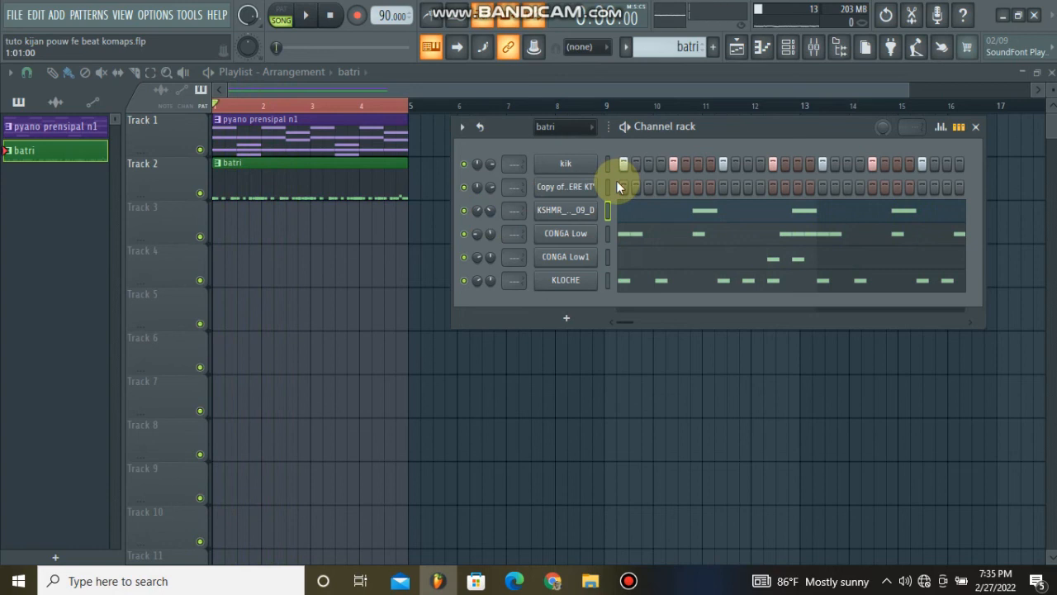
# Open the Copy of KLERE KT' piano roll and place two-step C5 notes on steps 1 and 3 of bar 1.
pyautogui.rightClick(575, 190)
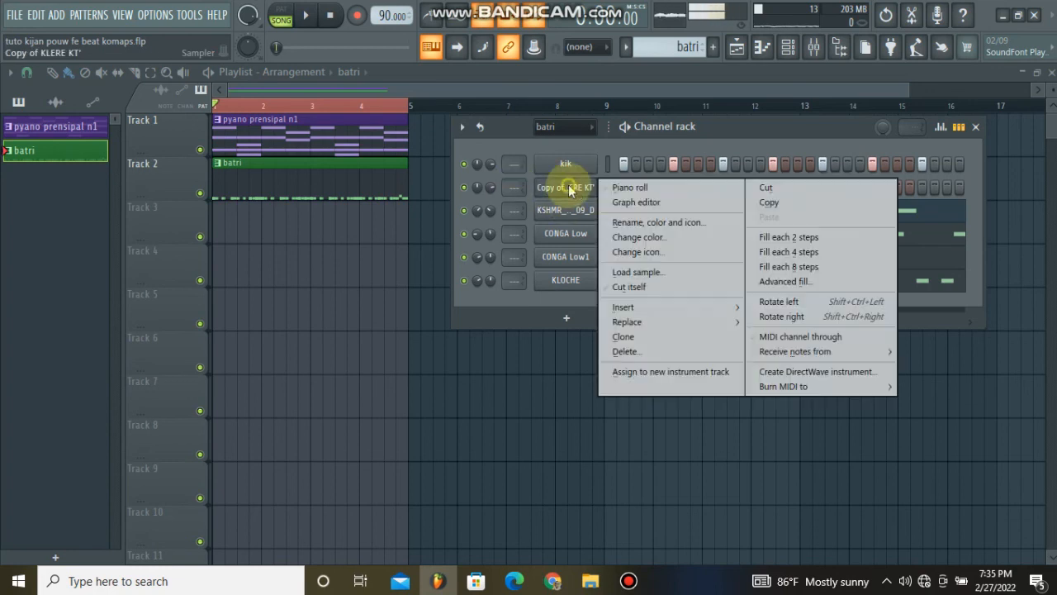
pyautogui.click(631, 189)
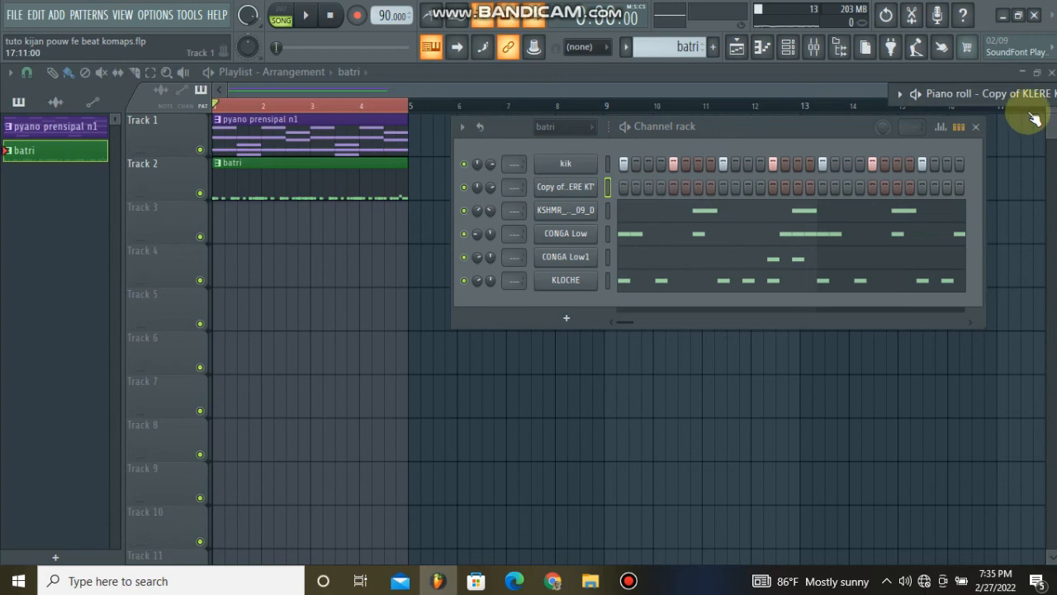
pyautogui.click(1002, 97)
pyautogui.click(1001, 93)
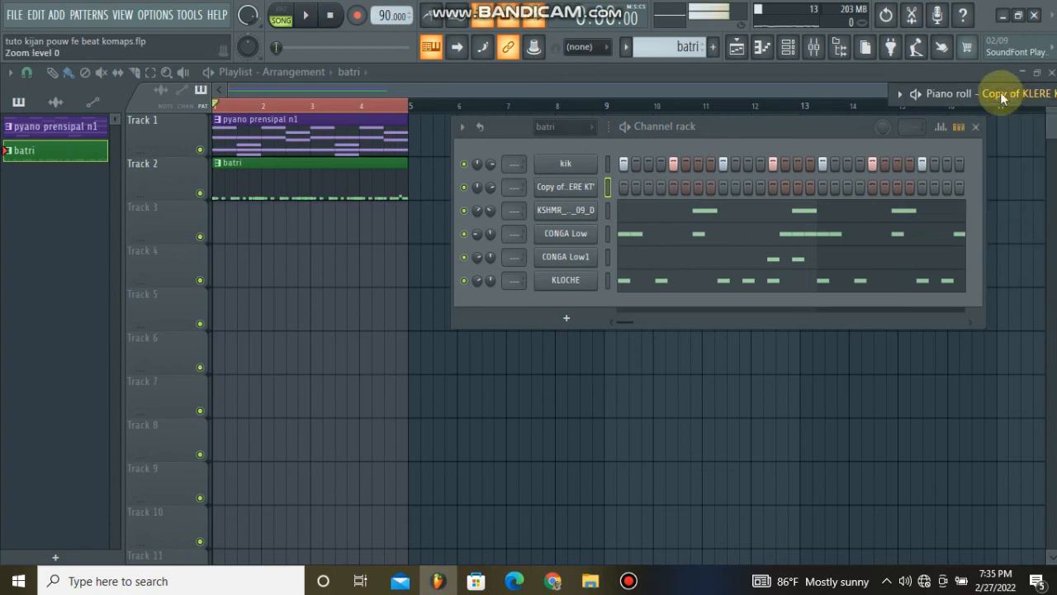
pyautogui.doubleClick(1000, 91)
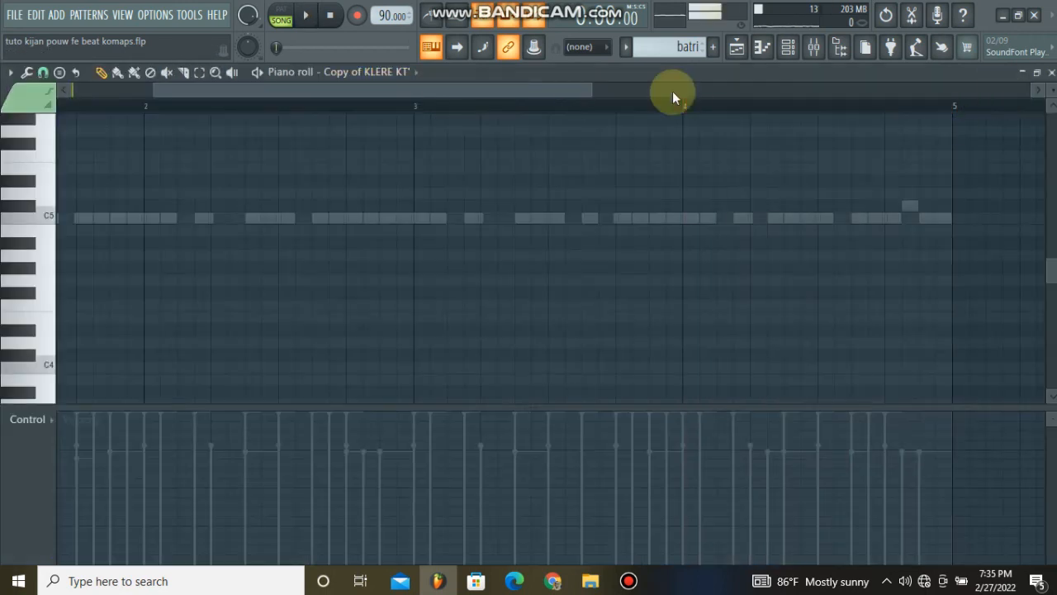
pyautogui.moveTo(149, 105); pyautogui.dragTo(276, 267)
pyautogui.click(632, 580)
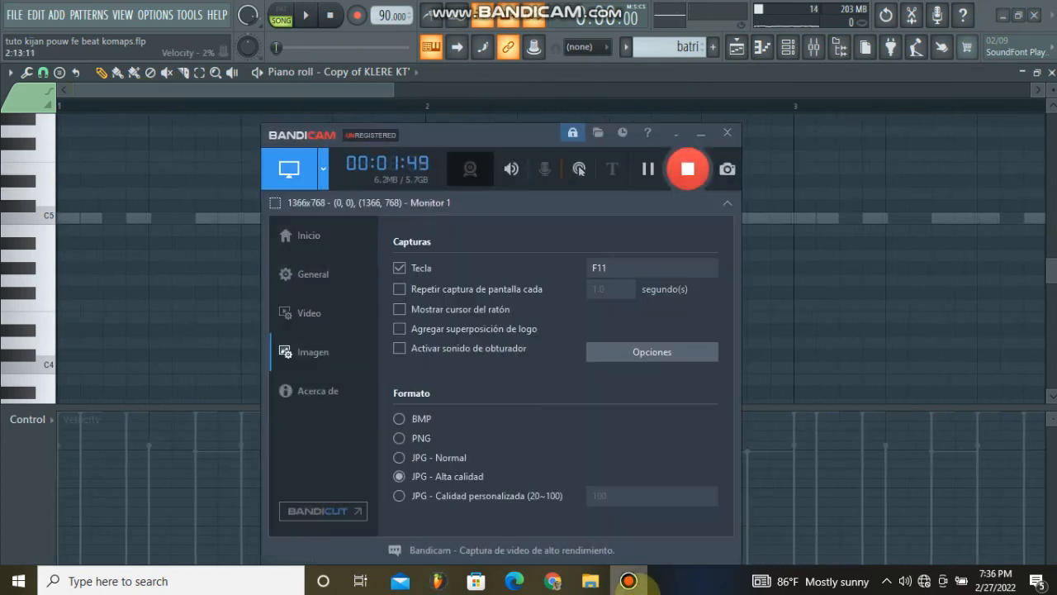
pyautogui.click(703, 137)
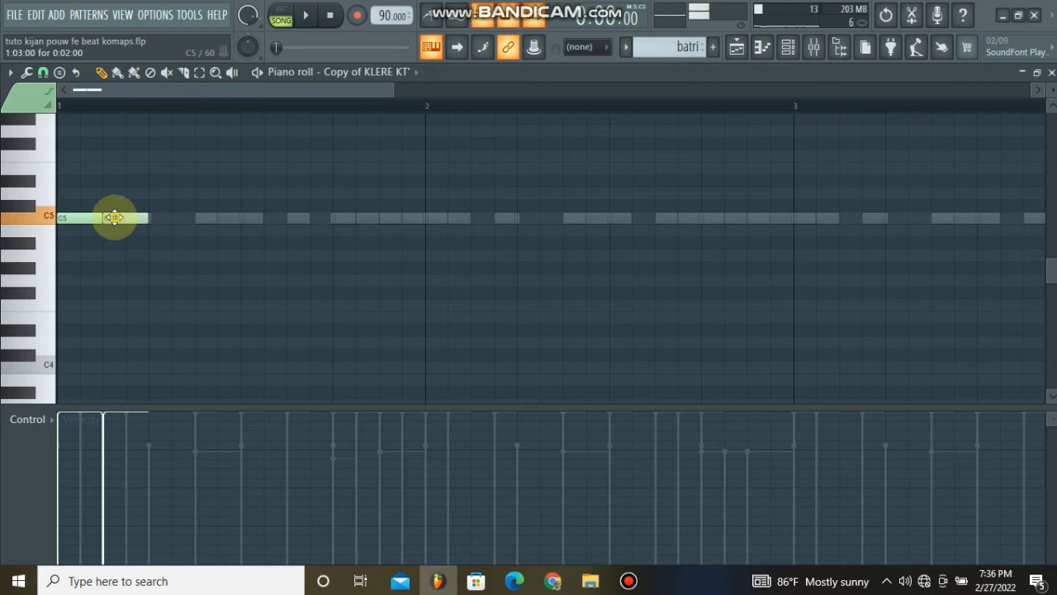
# Shorten the C5 notes on steps 1 and 3 of bar 1 to one step each, checking them with playback.
pyautogui.press('space')
pyautogui.press('space')
pyautogui.moveTo(140, 219); pyautogui.dragTo(125, 219)
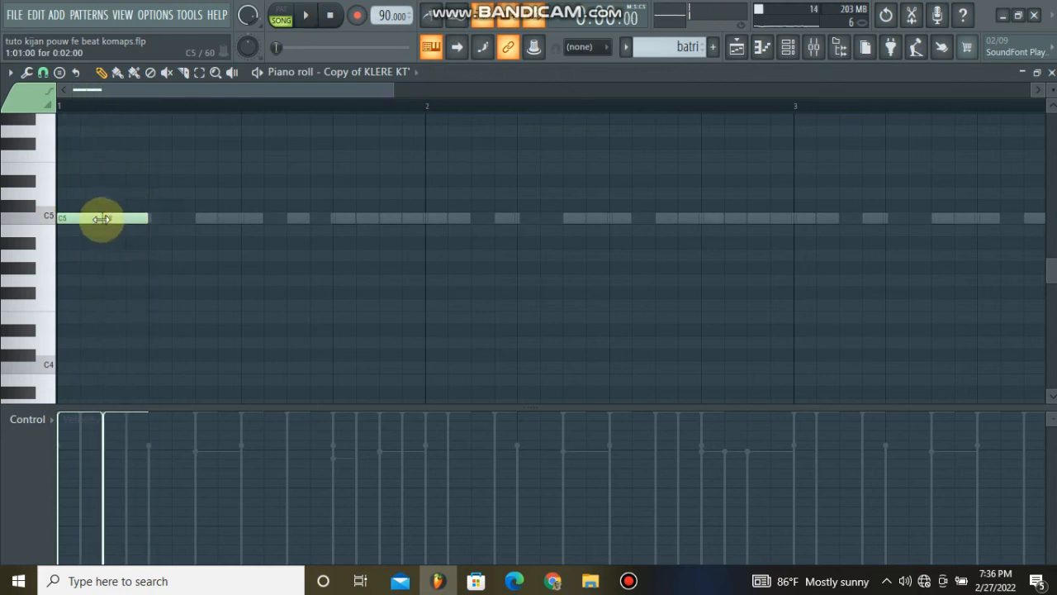
pyautogui.press('space')
pyautogui.click(165, 218)
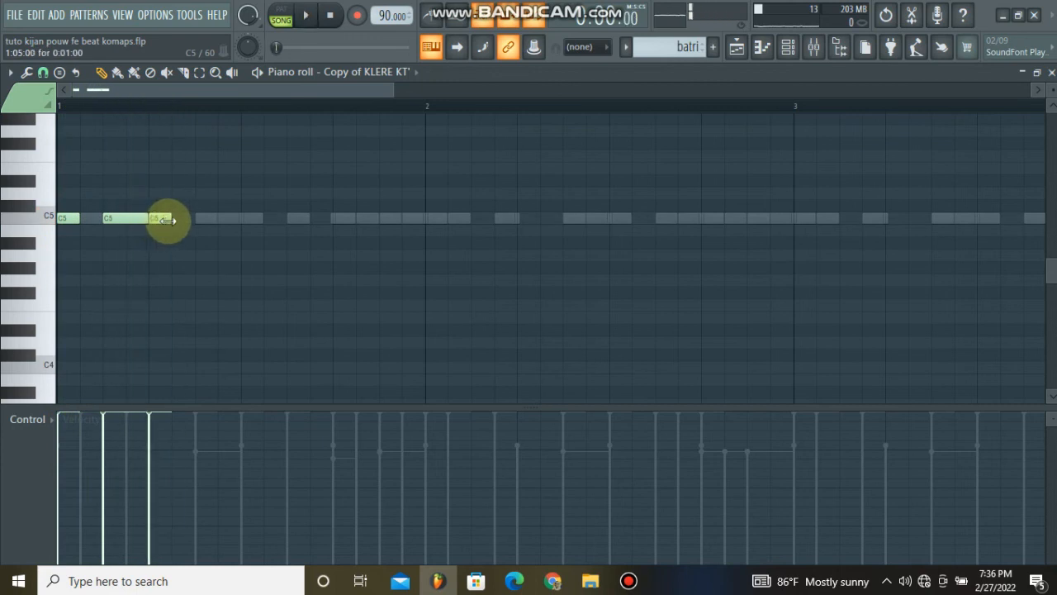
pyautogui.press('space')
pyautogui.rightClick(163, 220)
pyautogui.press('space')
pyautogui.moveTo(133, 221)
pyautogui.mouseDown()
pyautogui.moveTo(111, 222)
pyautogui.moveTo(133, 222)
pyautogui.mouseUp()
pyautogui.press('space')
pyautogui.press('space')
pyautogui.press('space')
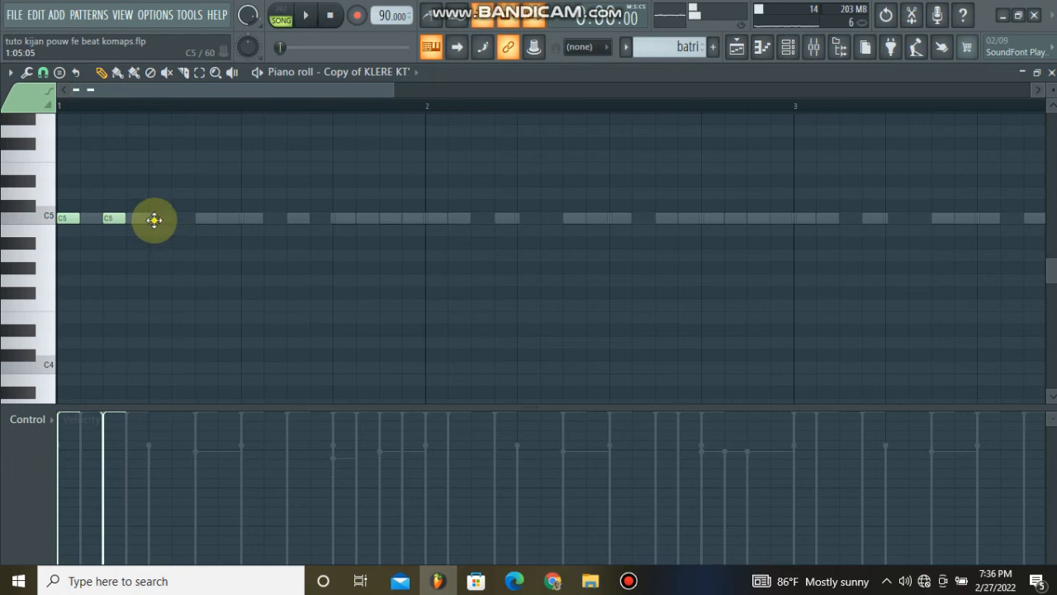
# Add a one-step C5 note on step 5 of bar 1 and slightly lower the velocity of the step 3 note.
pyautogui.click(157, 220)
pyautogui.press('space')
pyautogui.press('space')
pyautogui.press('space')
pyautogui.click(106, 453)
pyautogui.moveTo(110, 458); pyautogui.dragTo(114, 446)
pyautogui.press('space')
pyautogui.press('space')
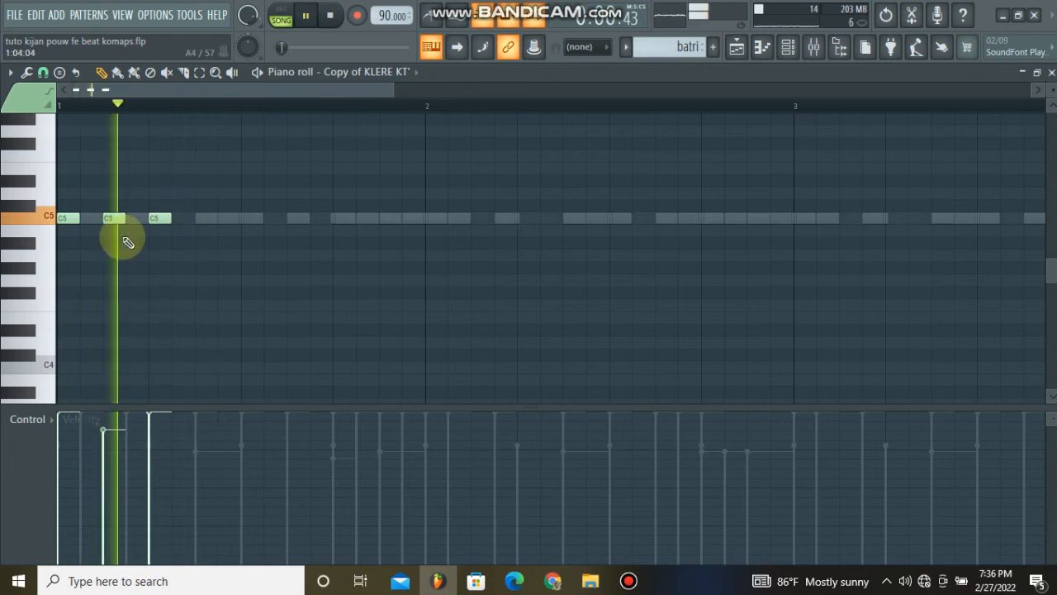
# Try the middle C5 note on step 2 of bar 1, remove it, and place it back on step 3.
pyautogui.moveTo(113, 221); pyautogui.dragTo(90, 220)
pyautogui.press('space')
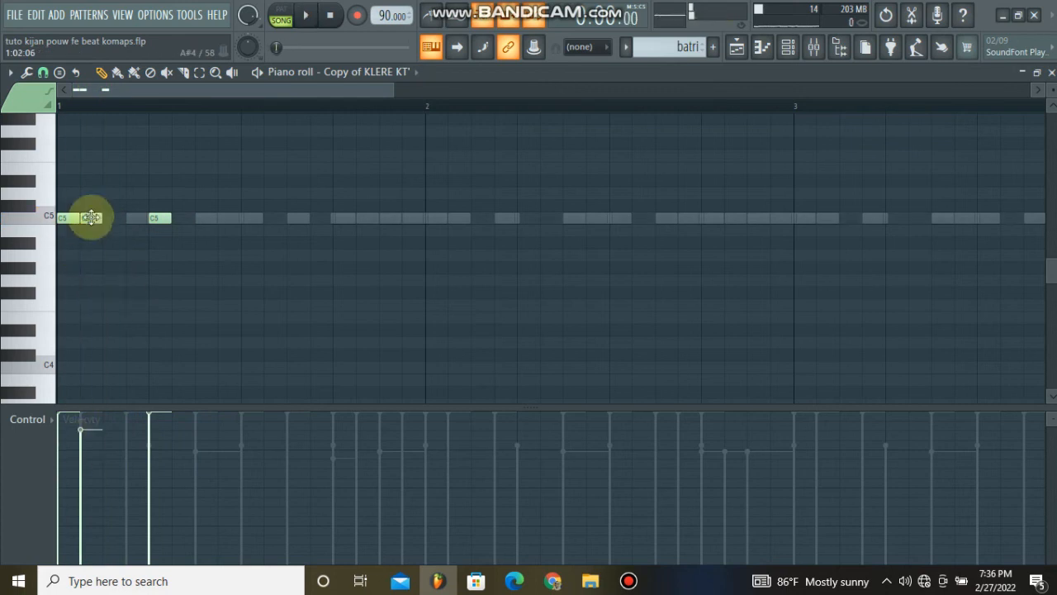
pyautogui.scroll(2, 88, 110)
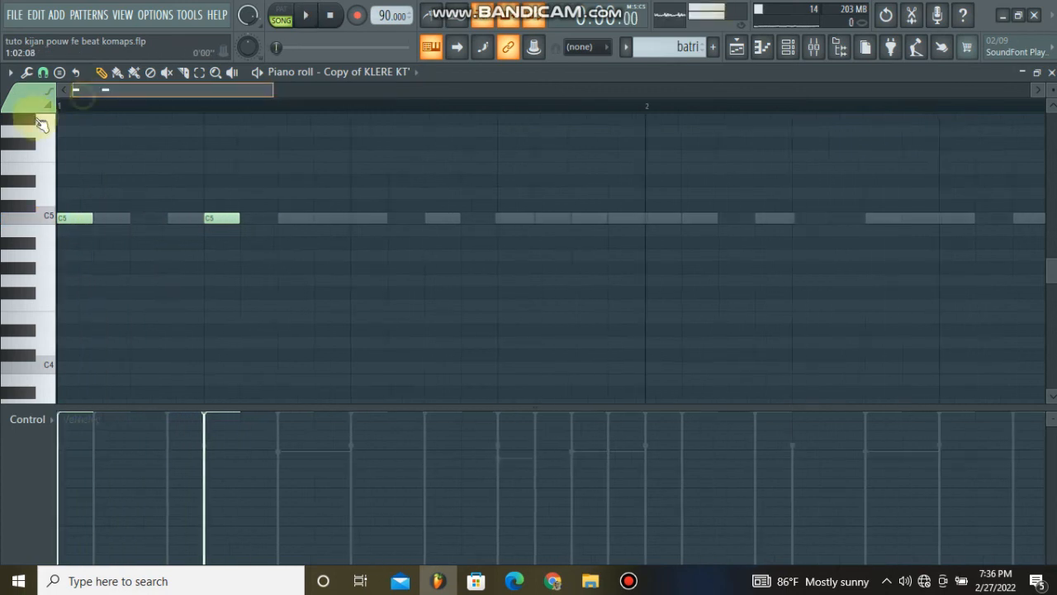
pyautogui.click(148, 220)
pyautogui.press('space')
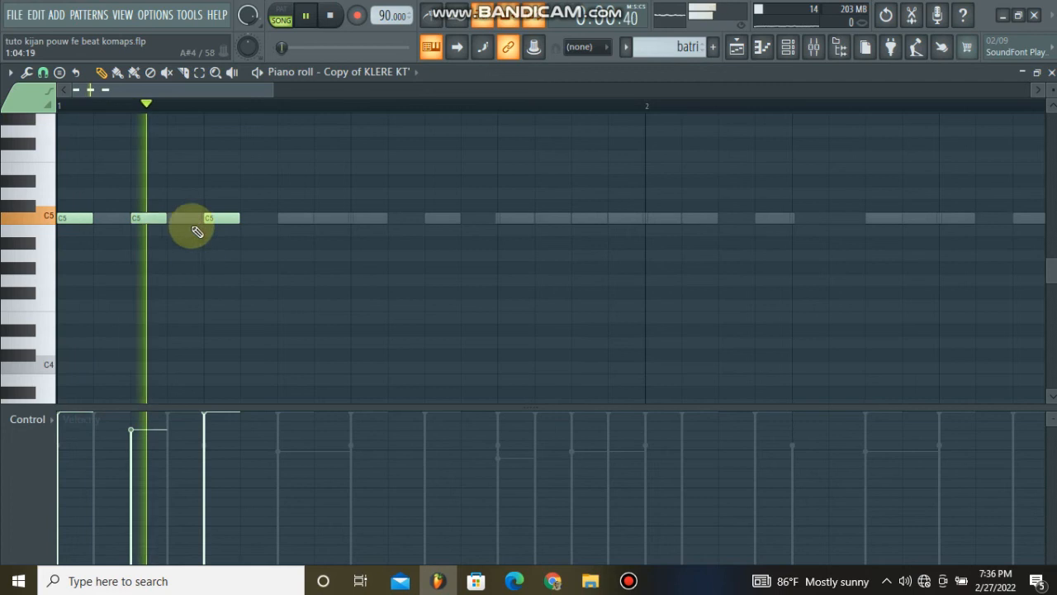
# Try a C5 note on step 4 of bar 1 instead of those on steps 3 and 5, and return the notes to steps 3 and 5.
pyautogui.rightClick(216, 220)
pyautogui.rightClick(156, 220)
pyautogui.press('space')
pyautogui.click(173, 220)
pyautogui.press('space')
pyautogui.press('space')
pyautogui.moveTo(187, 218); pyautogui.dragTo(159, 221)
pyautogui.click(206, 218)
pyautogui.press('space')
pyautogui.press('space')
# Lower the velocity of the step 3 note in bar 1 and set the step 5 note to nearly full velocity, checking with playback.
pyautogui.moveTo(140, 472)
pyautogui.mouseDown()
pyautogui.moveTo(142, 485)
pyautogui.moveTo(142, 462)
pyautogui.mouseUp()
pyautogui.press('space')
pyautogui.press('space')
pyautogui.moveTo(210, 427); pyautogui.dragTo(205, 406)
pyautogui.press('space')
pyautogui.press('space')
# Move the step 5 note of bar 1 to step 4, check it with playback, and add a one-step C5 note on step 6.
pyautogui.moveTo(215, 218); pyautogui.dragTo(179, 219)
pyautogui.press('space')
pyautogui.press('space')
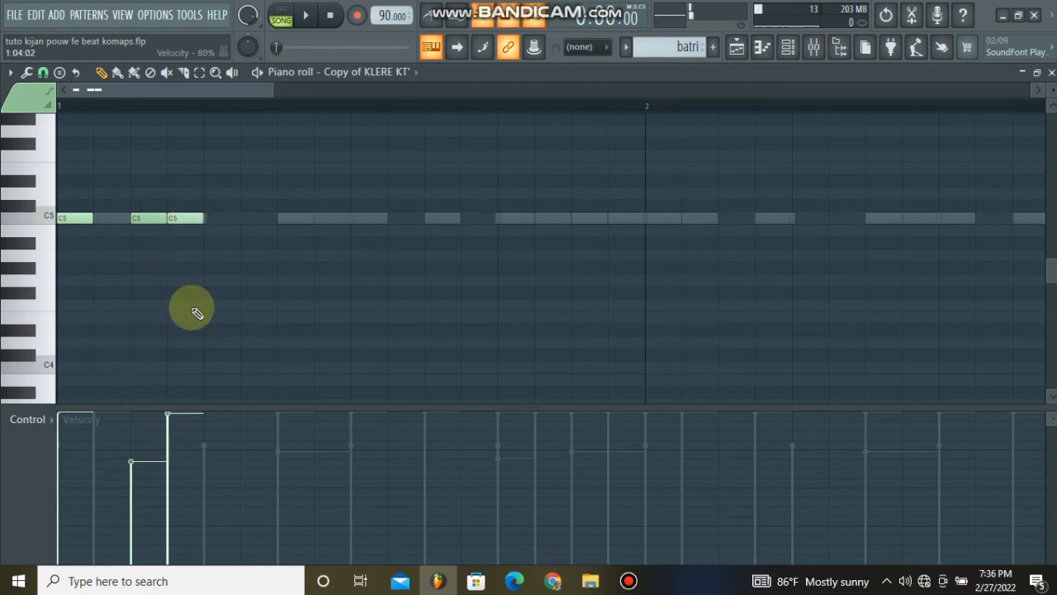
pyautogui.press('space')
pyautogui.press('space')
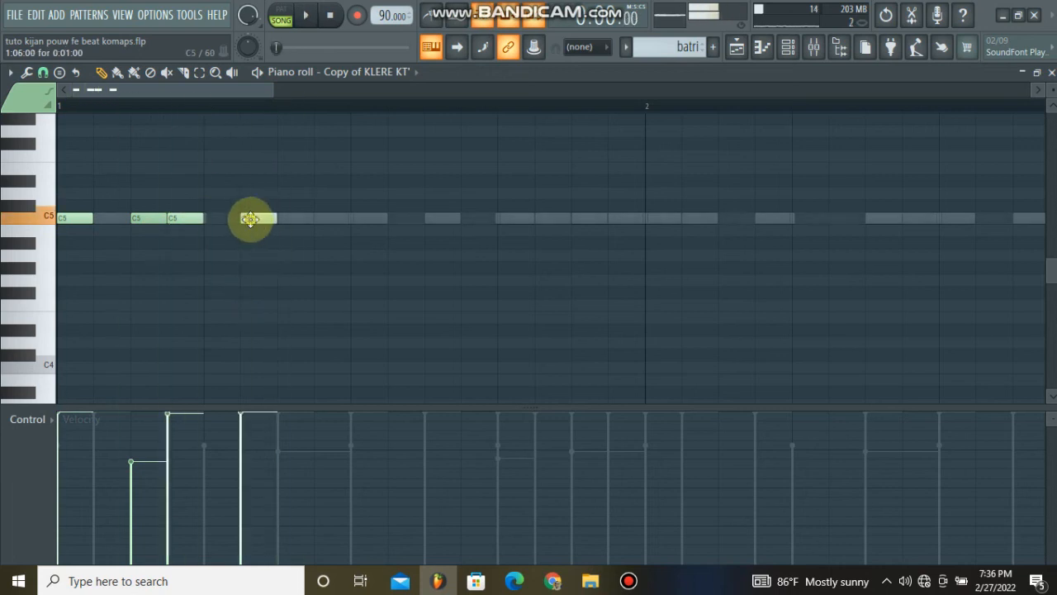
# Add a one-step C5 note on step 8 of bar 1 and slightly lower the velocity of the step 6 note.
pyautogui.press('space')
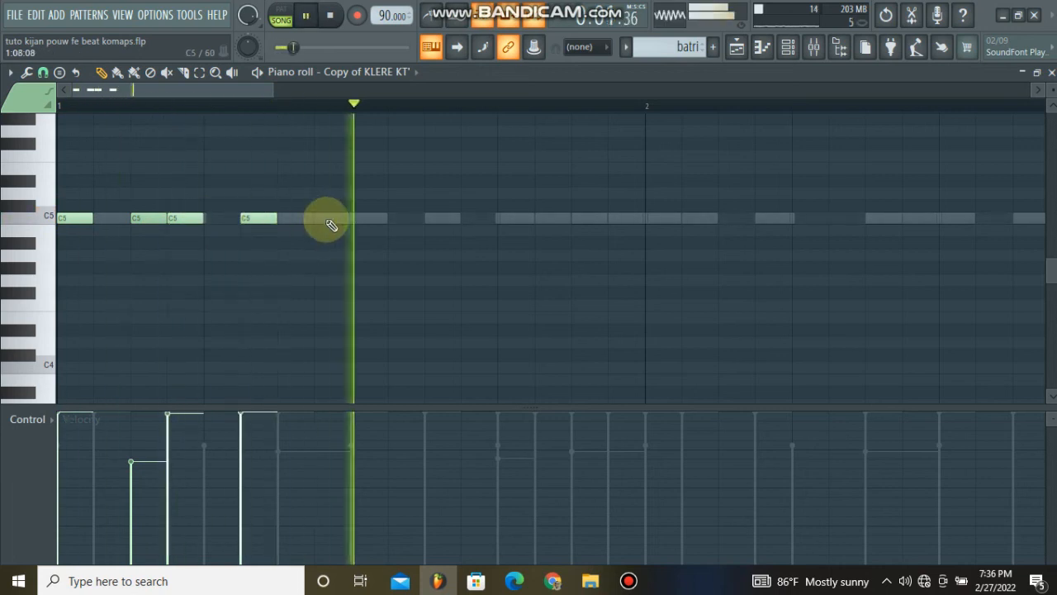
pyautogui.press('space')
pyautogui.click(324, 220)
pyautogui.press('space')
pyautogui.click(256, 445)
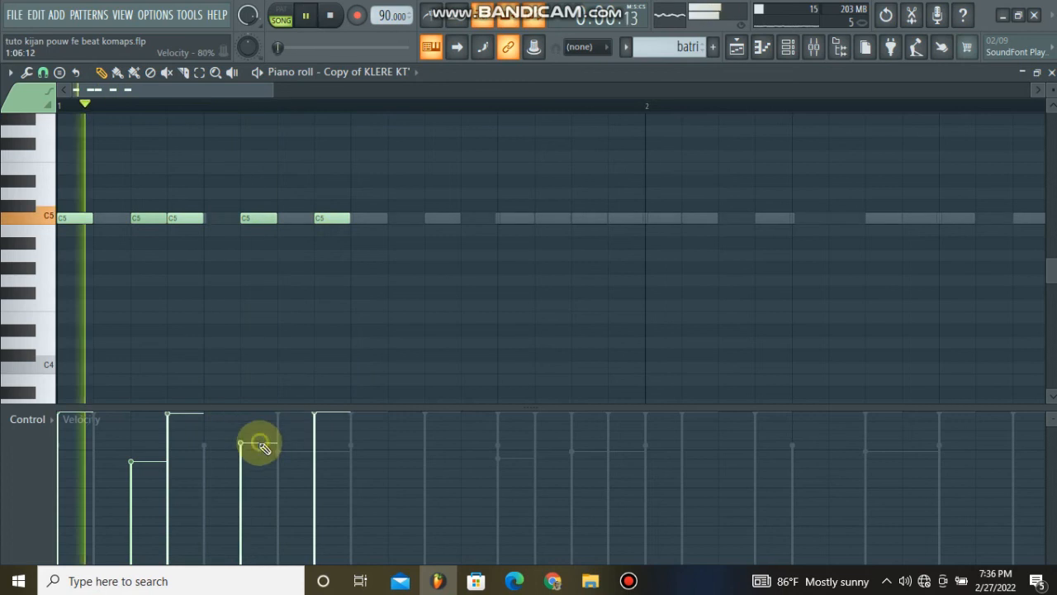
pyautogui.press('space')
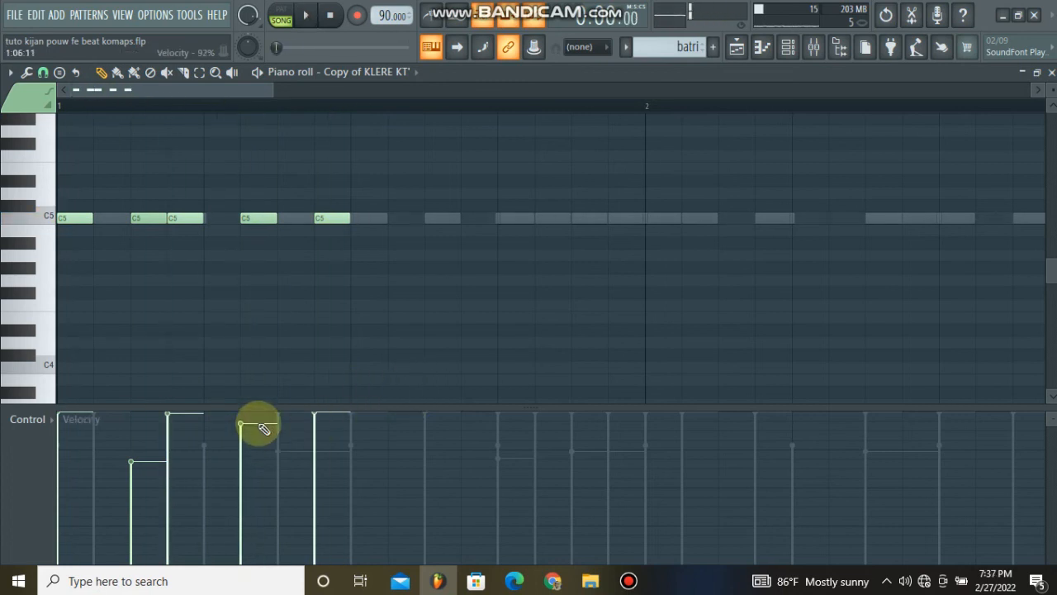
pyautogui.press('space')
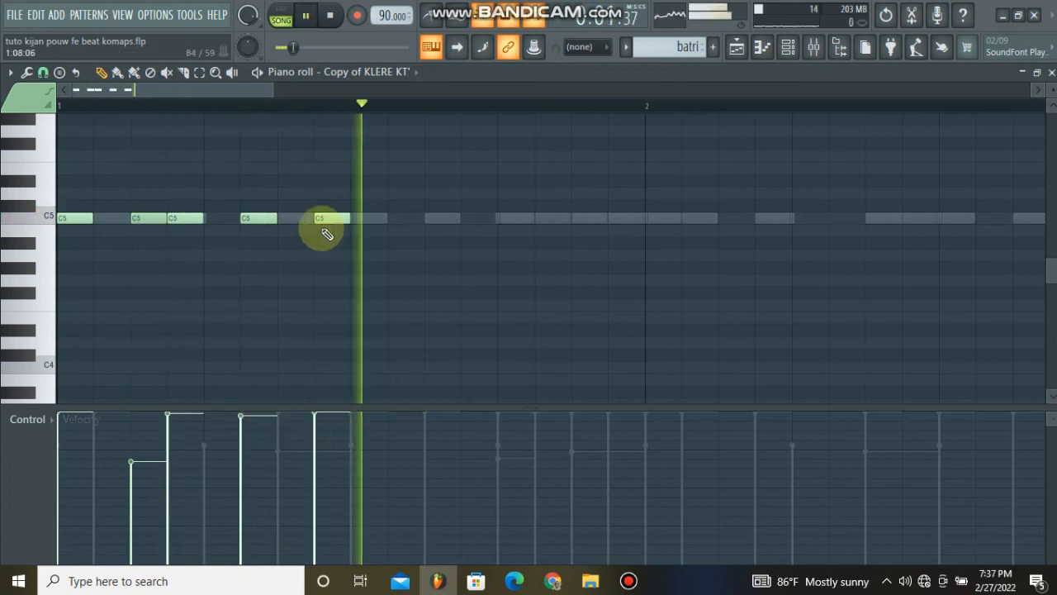
# Move the step 8 note of bar 1 to step 7 and lower the step 6 note's velocity to the level of the step 3 note.
pyautogui.press('space')
pyautogui.press('space')
pyautogui.moveTo(302, 224); pyautogui.dragTo(284, 221)
pyautogui.click(241, 461)
pyautogui.press('space')
pyautogui.press('space')
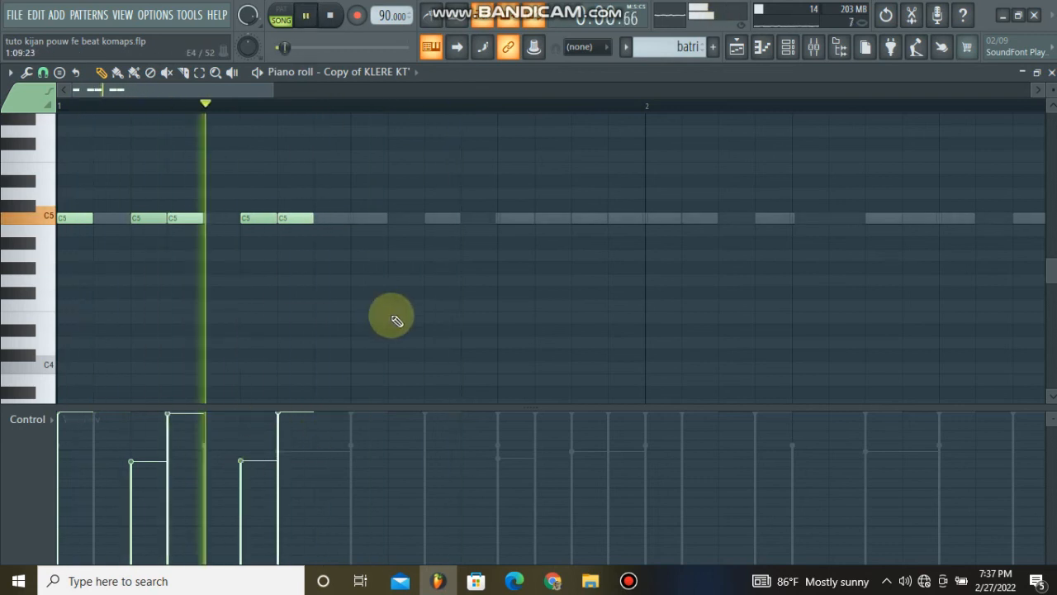
# Add one-step C5 notes on steps 9, 11 and 12 of bar 1, with a reduced velocity for the step 11 note.
pyautogui.press('space')
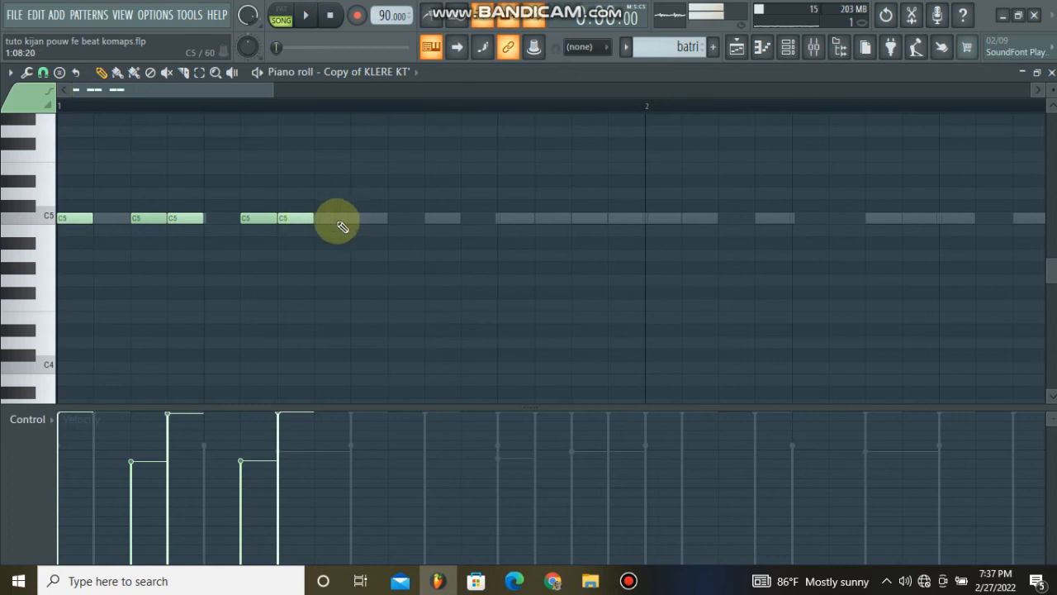
pyautogui.moveTo(370, 228); pyautogui.dragTo(378, 229)
pyautogui.press('space')
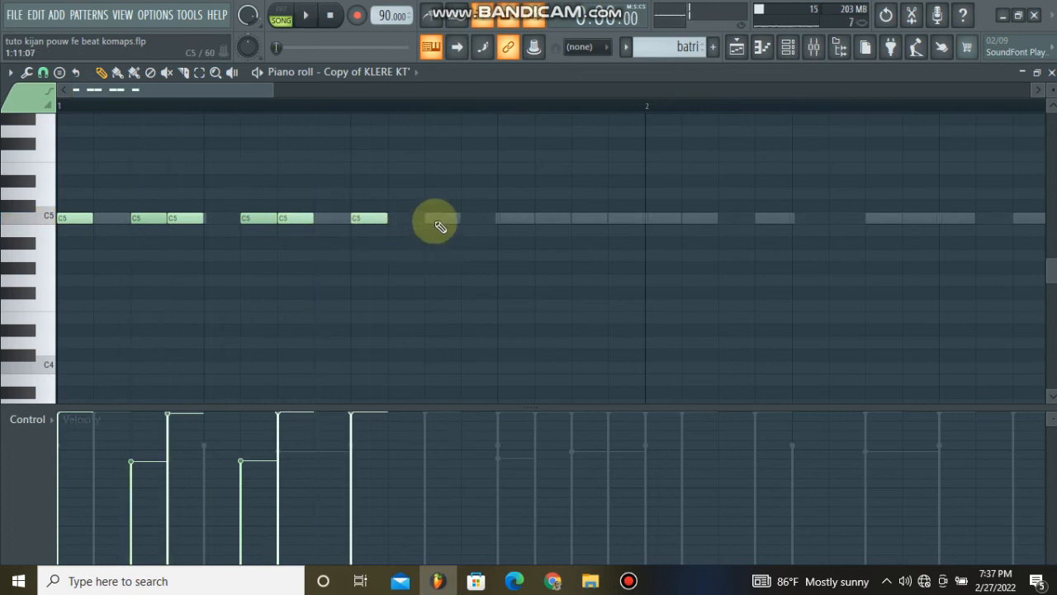
pyautogui.click(431, 221)
pyautogui.press('space')
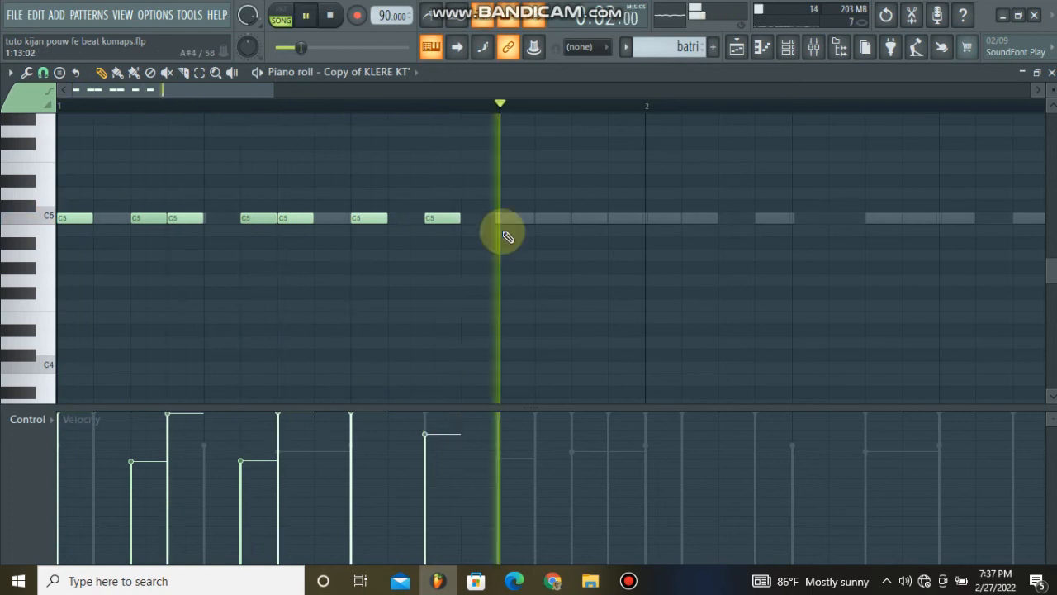
pyautogui.click(479, 217)
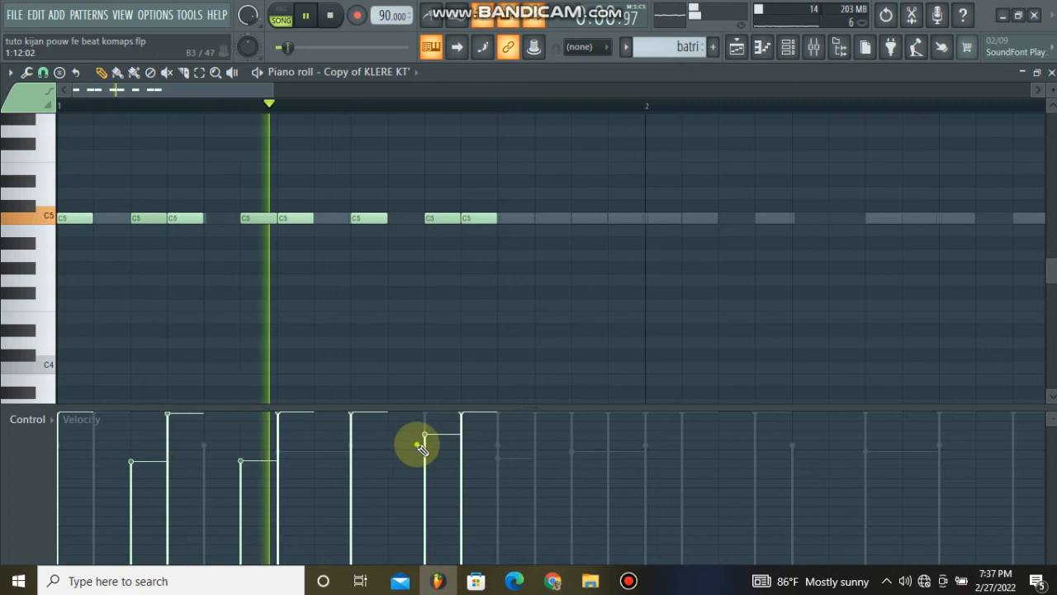
# Add one-step C5 notes on steps 14 and 16 of bar 1, keeping the step 11 and 14 notes at a reduced velocity.
pyautogui.press('space')
pyautogui.click(550, 217)
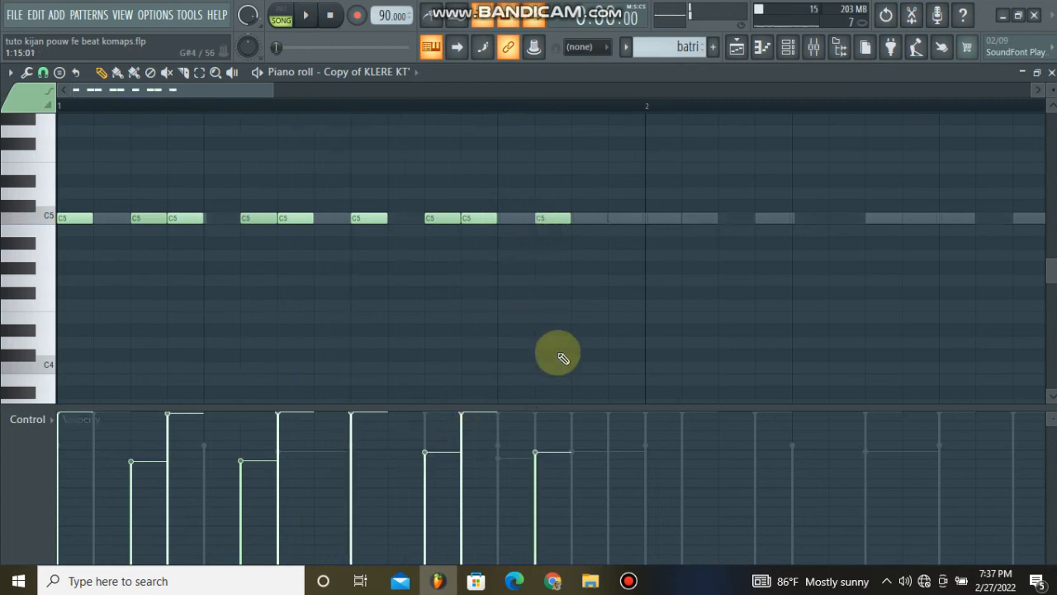
pyautogui.click(535, 447)
pyautogui.press('space')
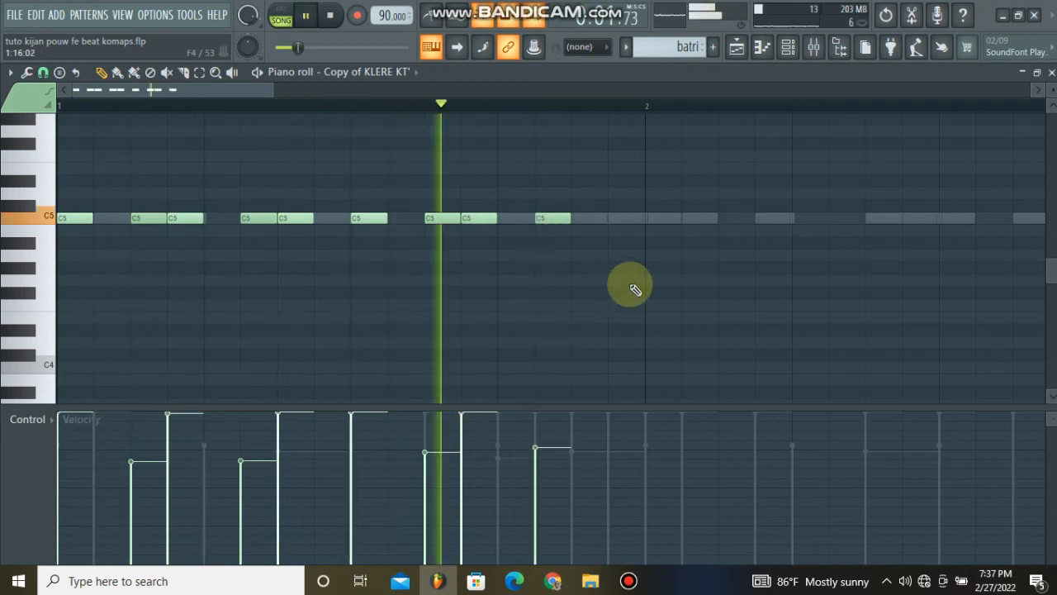
pyautogui.press('space')
pyautogui.click(614, 218)
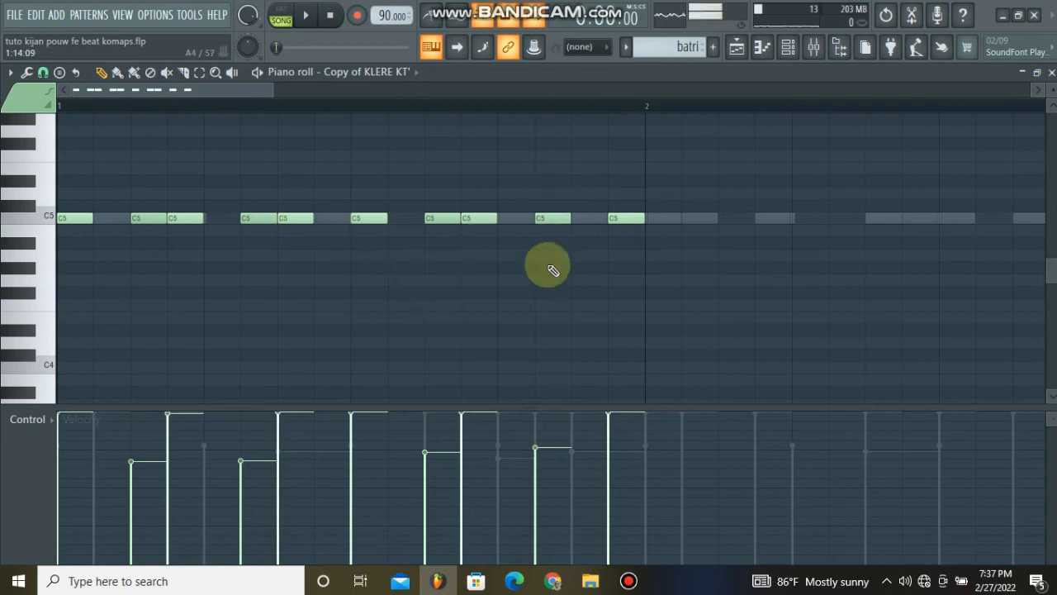
# Select all the notes of bar 1 and duplicate them into bars 2, 3 and 4.
pyautogui.moveTo(658, 110); pyautogui.dragTo(39, 261)
pyautogui.hotkey('ctrl', 'b')
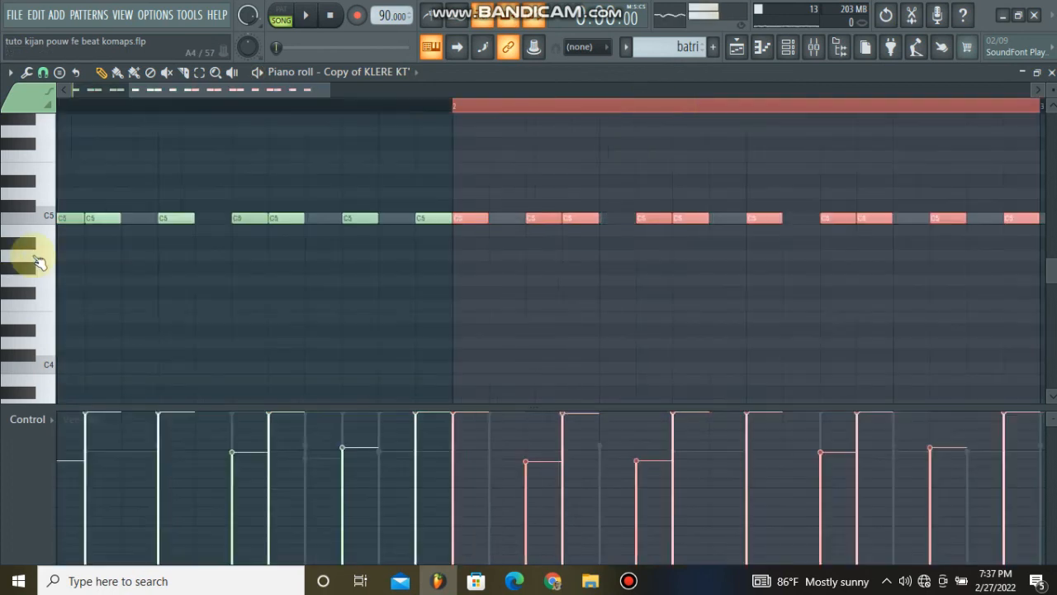
pyautogui.hotkey('ctrl', 'b')
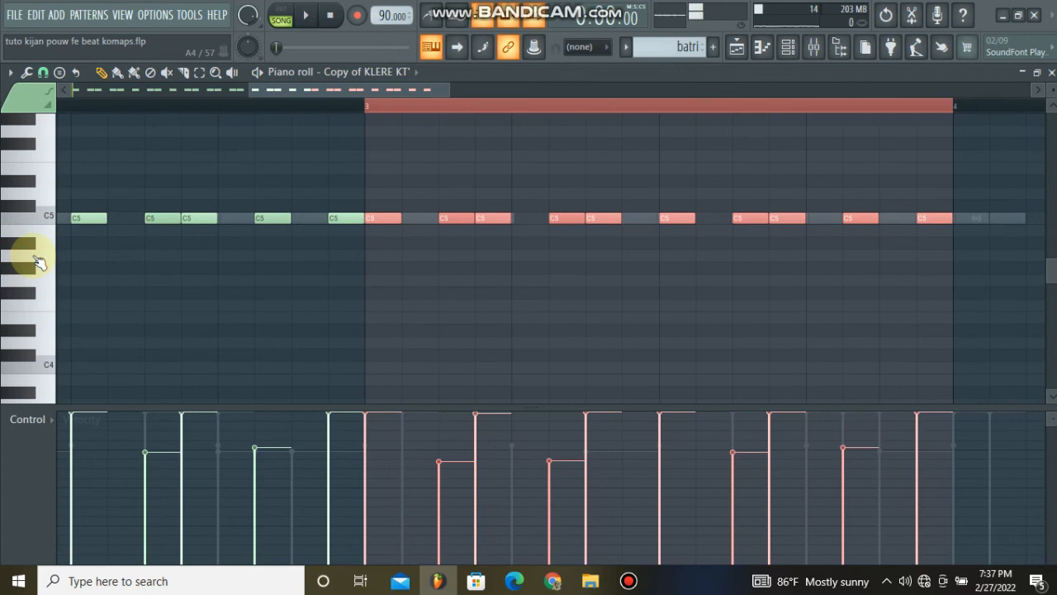
pyautogui.hotkey('ctrl', 'b')
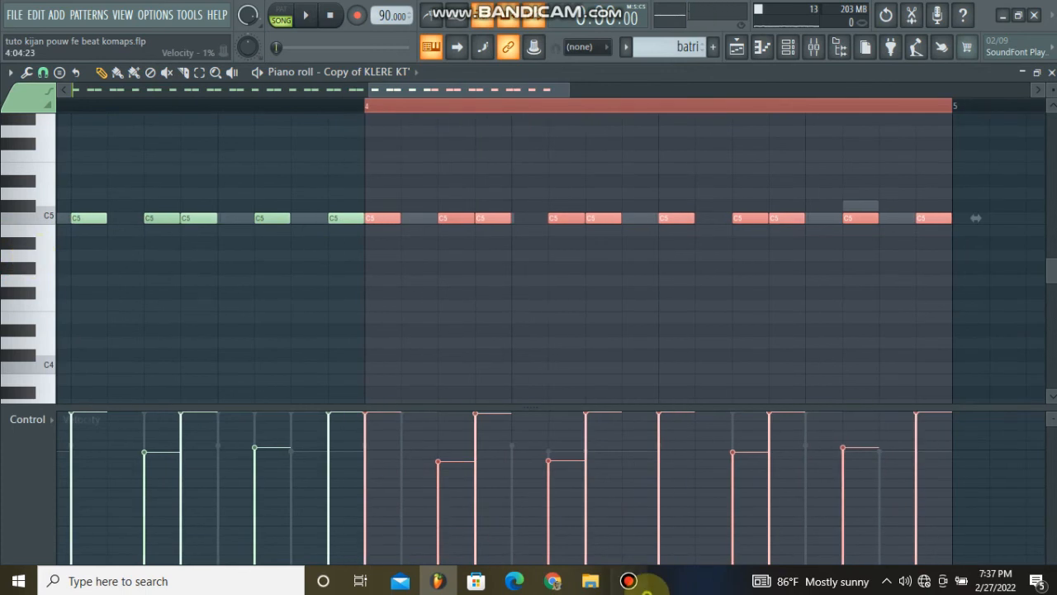
# Select all the C5 notes across bars 1 to 4 and play the whole pattern back from the start.
pyautogui.click(637, 583)
pyautogui.click(700, 137)
pyautogui.press('space')
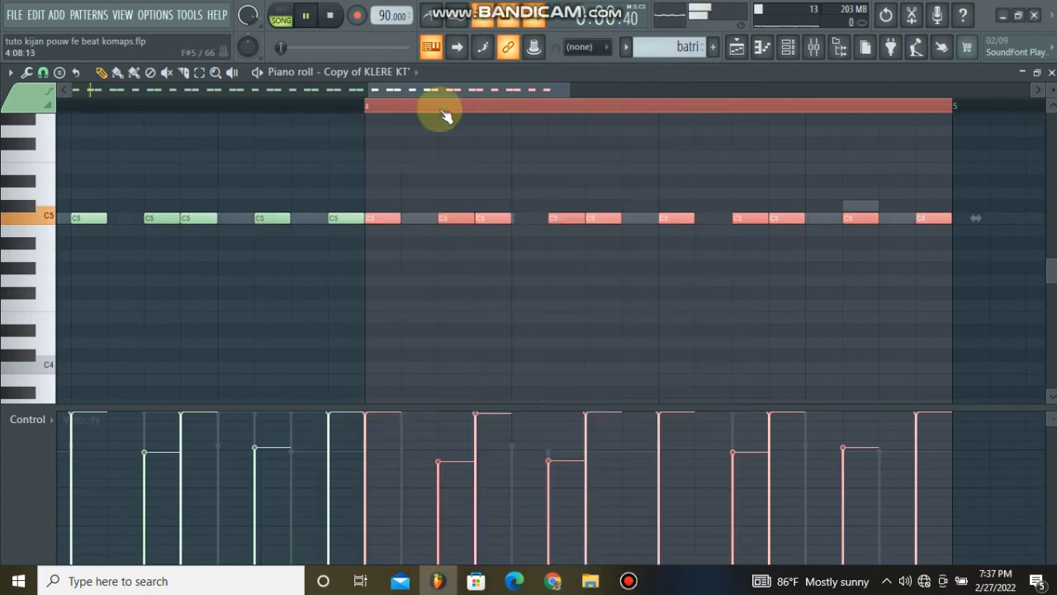
pyautogui.scroll(-4, 426, 111)
pyautogui.hotkey('ctrl', 'a')
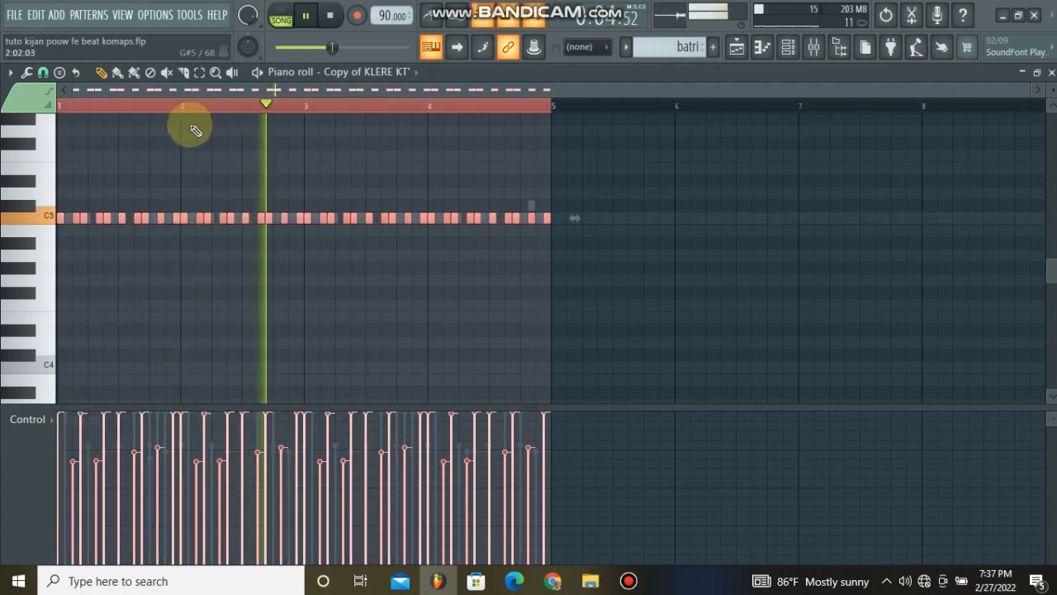
pyautogui.press('space')
pyautogui.press('space')
# Move the last C5 note of bars 1 and 3 from step 16 to step 15, checking the pattern with playback.
pyautogui.scroll(4, 157, 106)
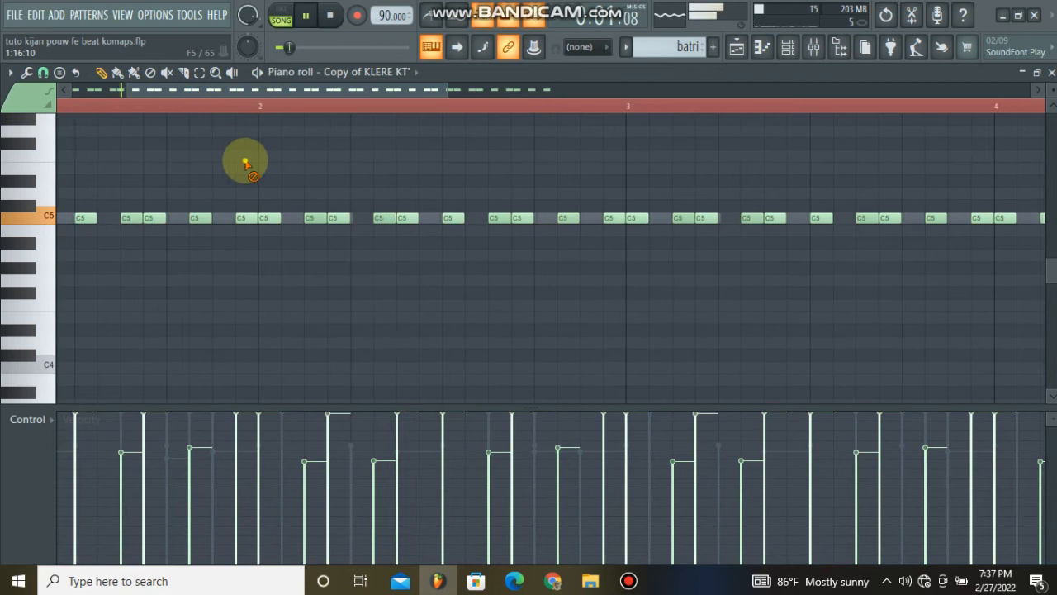
pyautogui.moveTo(247, 223); pyautogui.dragTo(229, 222)
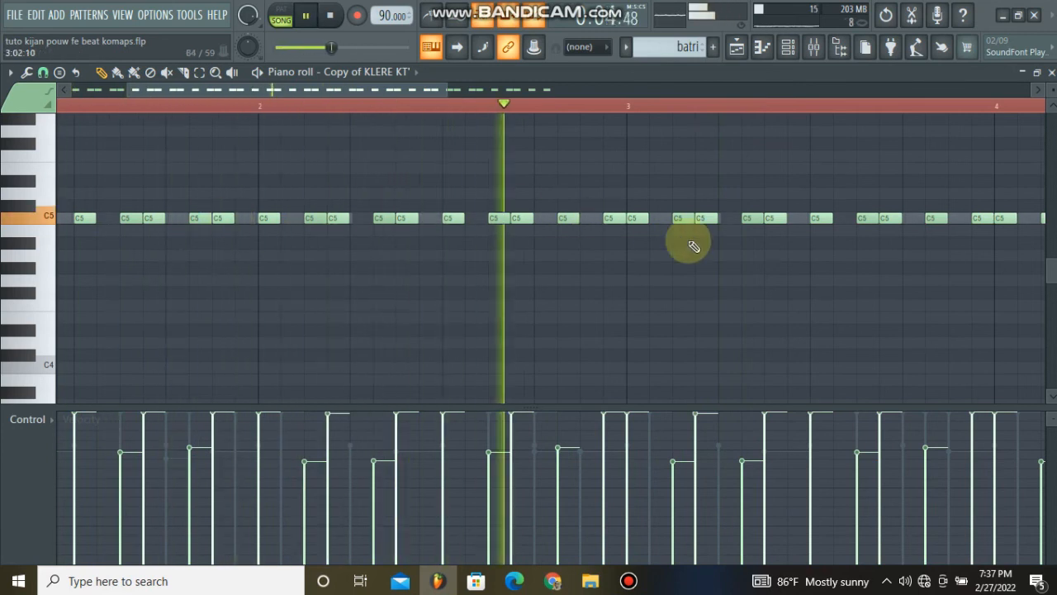
pyautogui.scroll(-3, 567, 99)
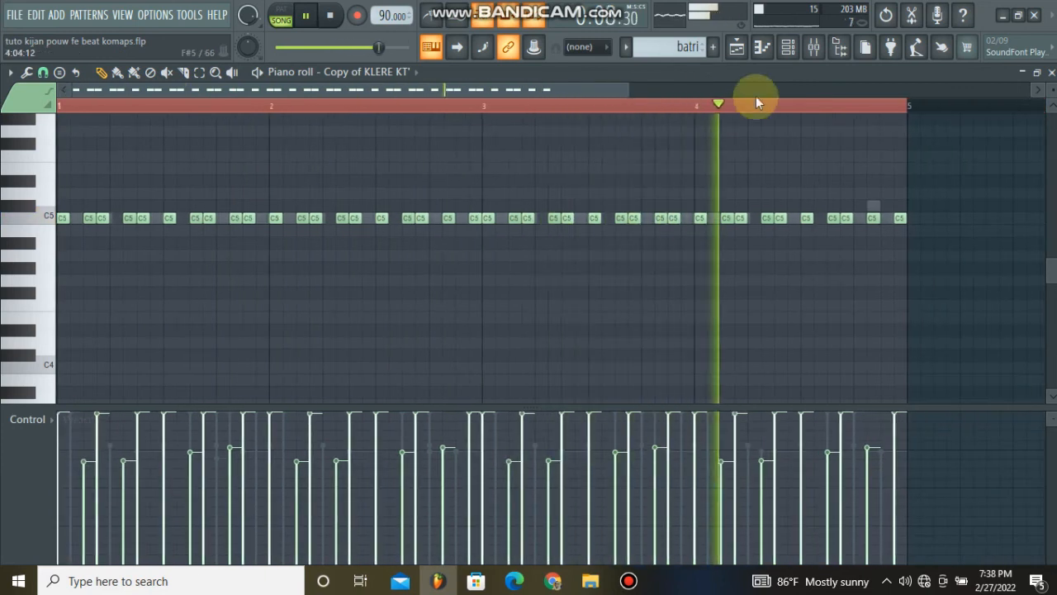
pyautogui.scroll(-1, 790, 100)
pyautogui.scroll(3, 831, 104)
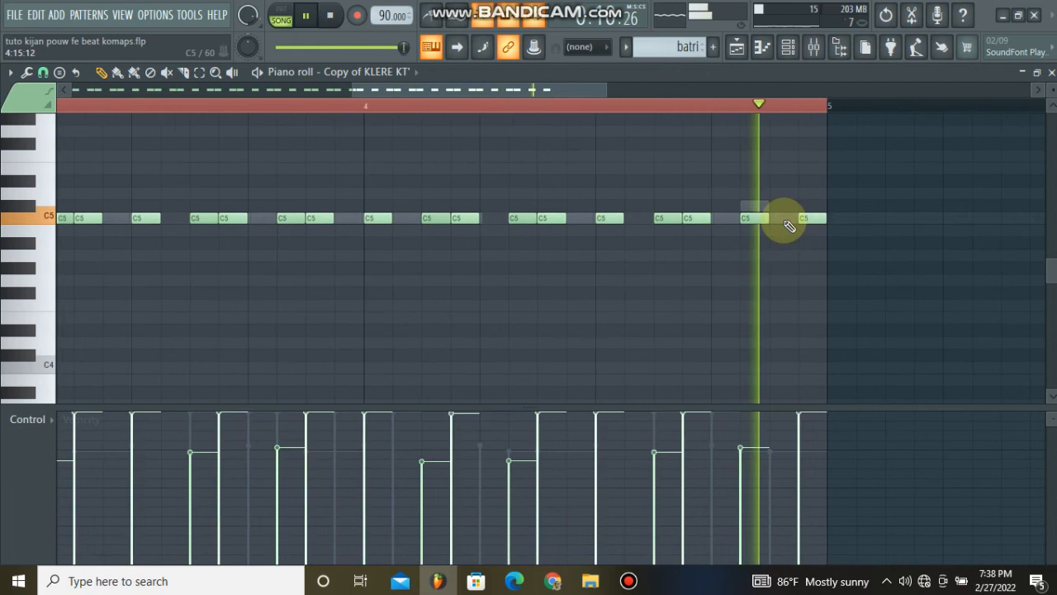
pyautogui.scroll(-4, 696, 107)
pyautogui.press('space')
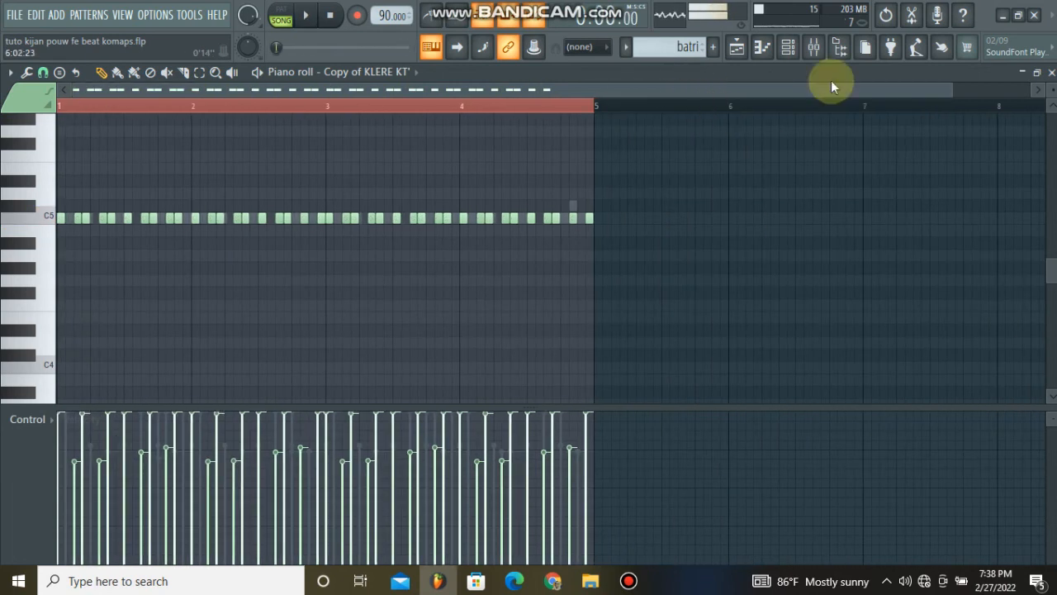
# Minimize the piano roll, select all six batri channels, and route them to mixer tracks 1 to 6 from kik to KLOCHE.
pyautogui.click(1023, 72)
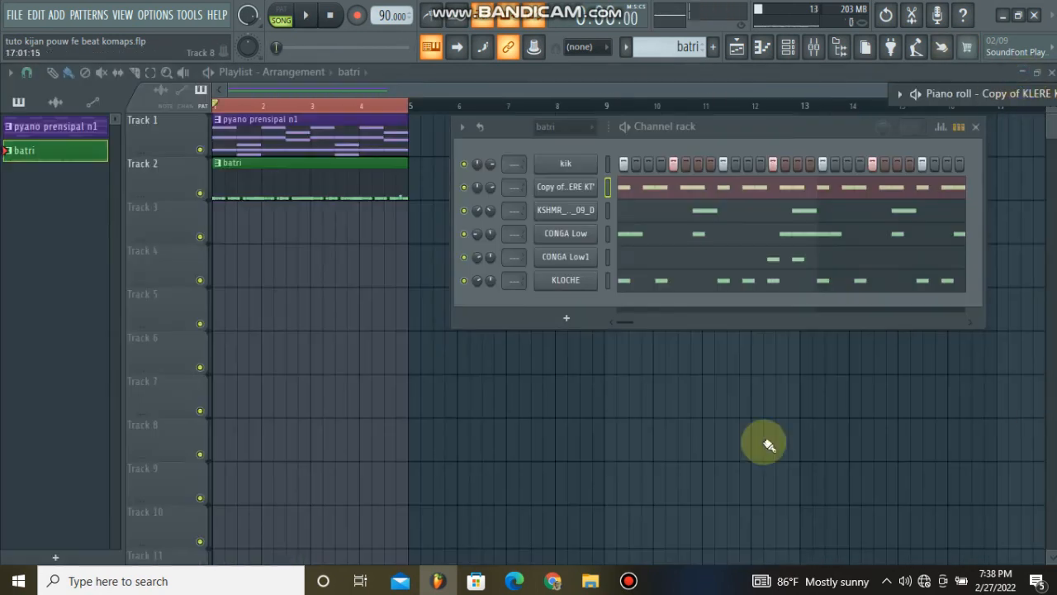
pyautogui.rightClick(611, 228)
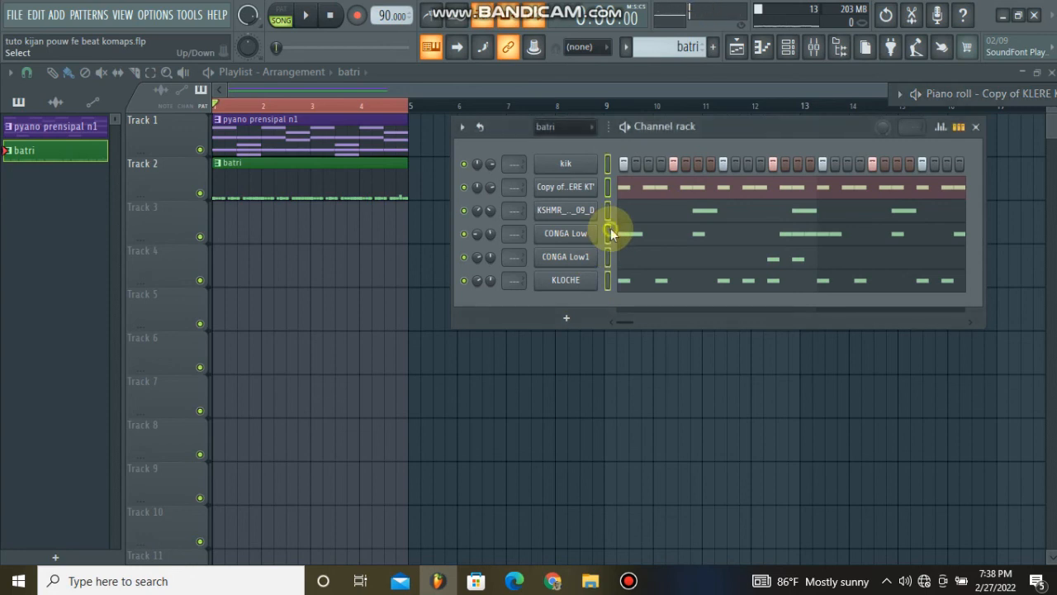
pyautogui.click(825, 51)
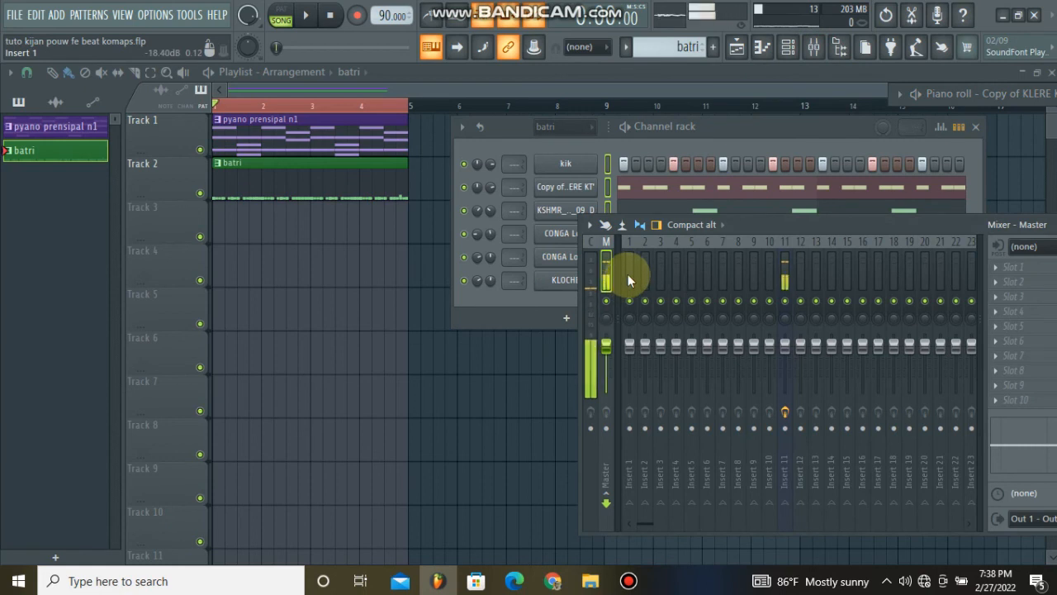
pyautogui.moveTo(627, 274); pyautogui.dragTo(824, 243)
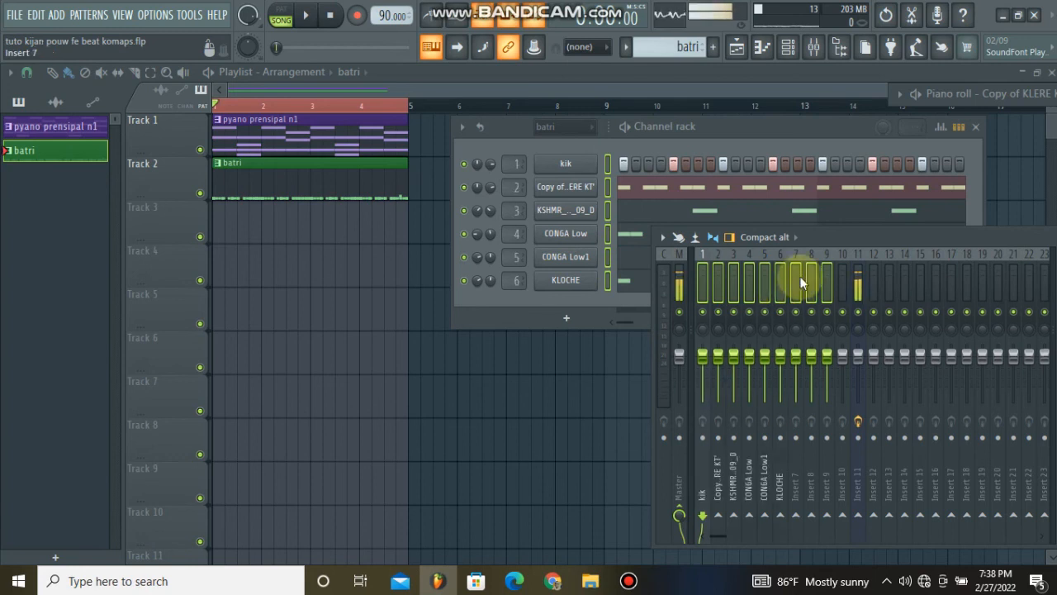
# Play the beat back with the kik mixer track selected to check the routed channels, moving the mixer window lower.
pyautogui.click(707, 283)
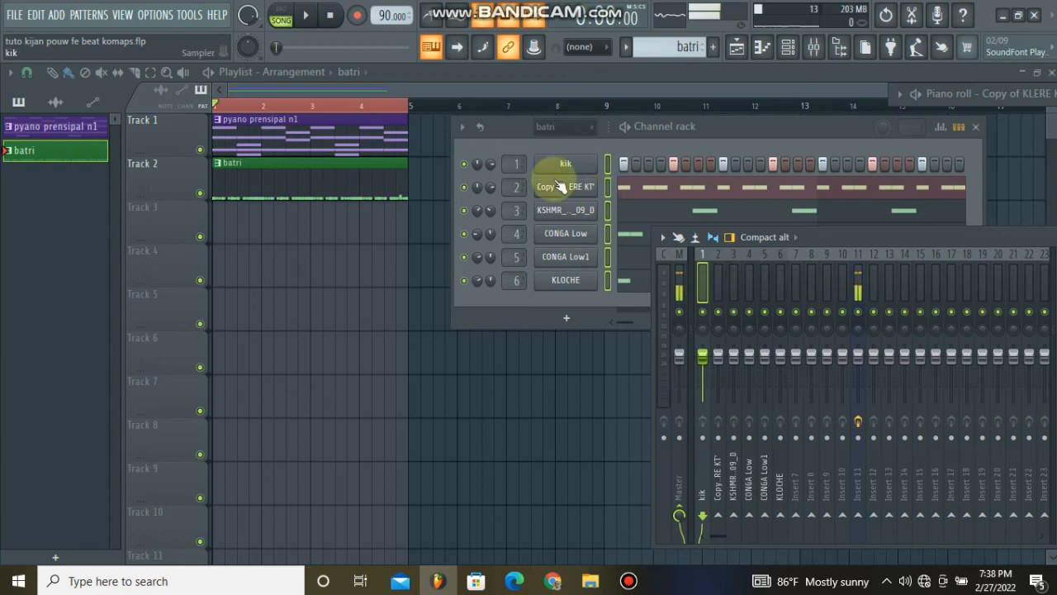
pyautogui.press('space')
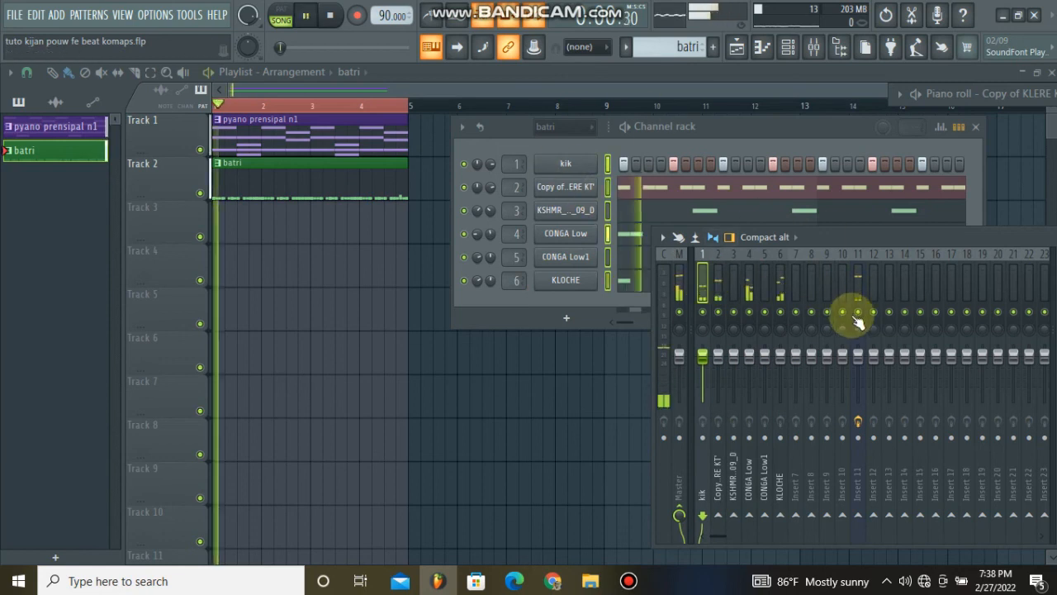
pyautogui.moveTo(858, 243); pyautogui.dragTo(774, 287)
pyautogui.press('space')
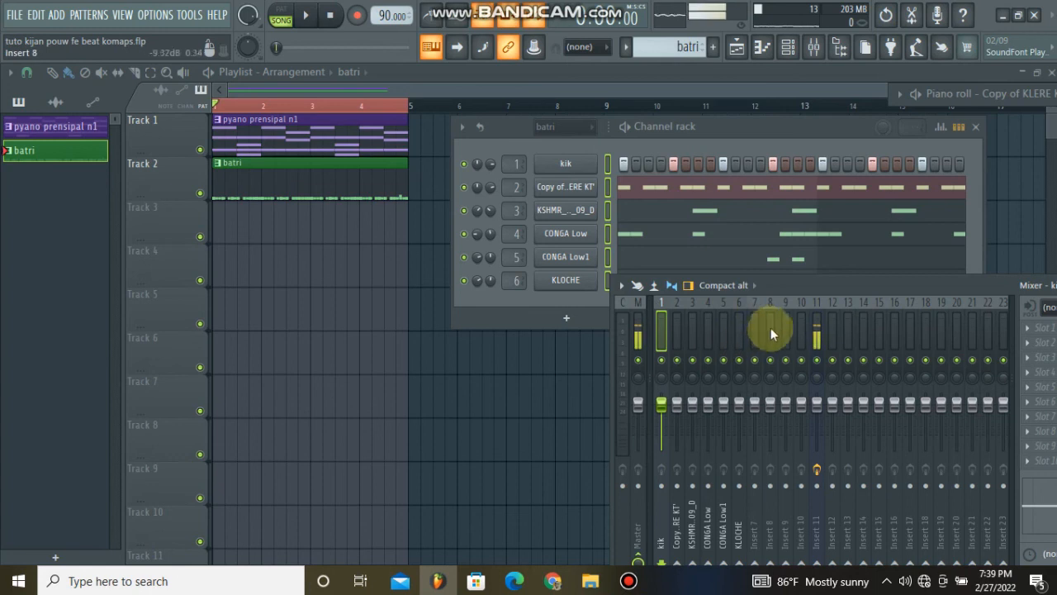
pyautogui.moveTo(754, 330); pyautogui.dragTo(616, 330)
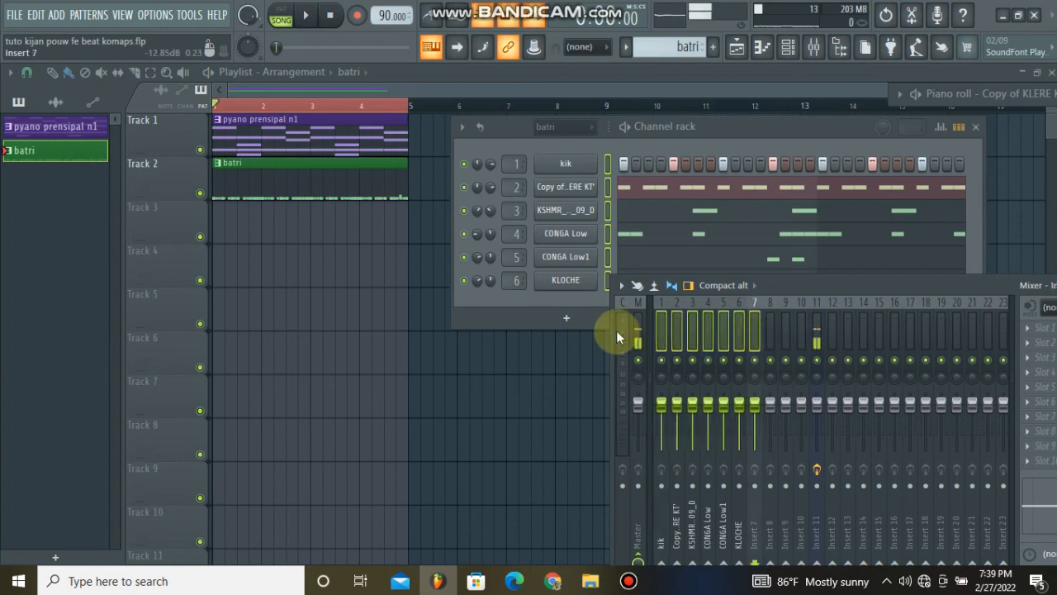
pyautogui.click(773, 332)
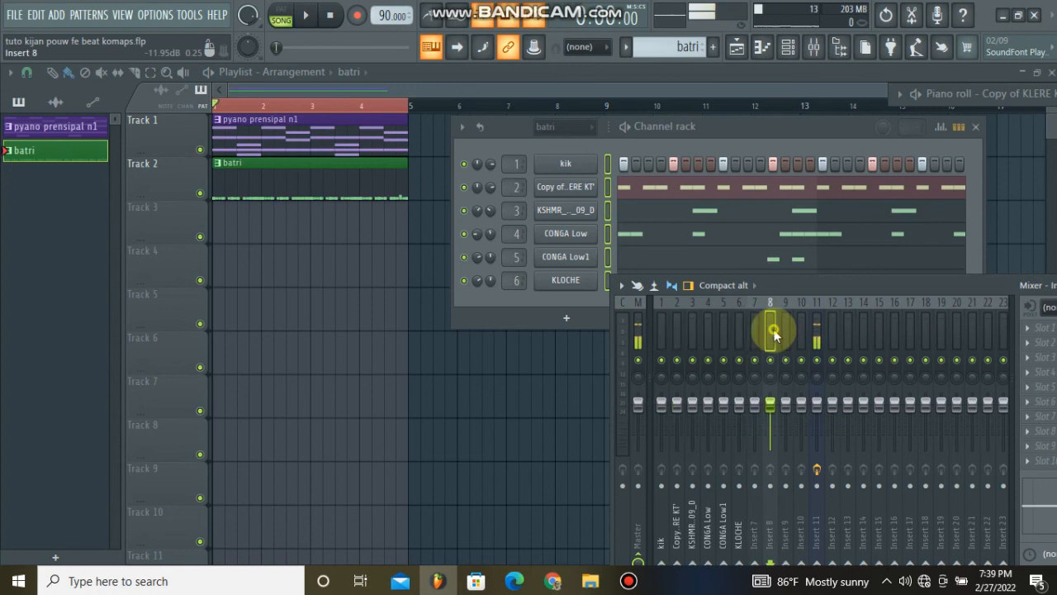
pyautogui.moveTo(745, 336); pyautogui.dragTo(615, 342)
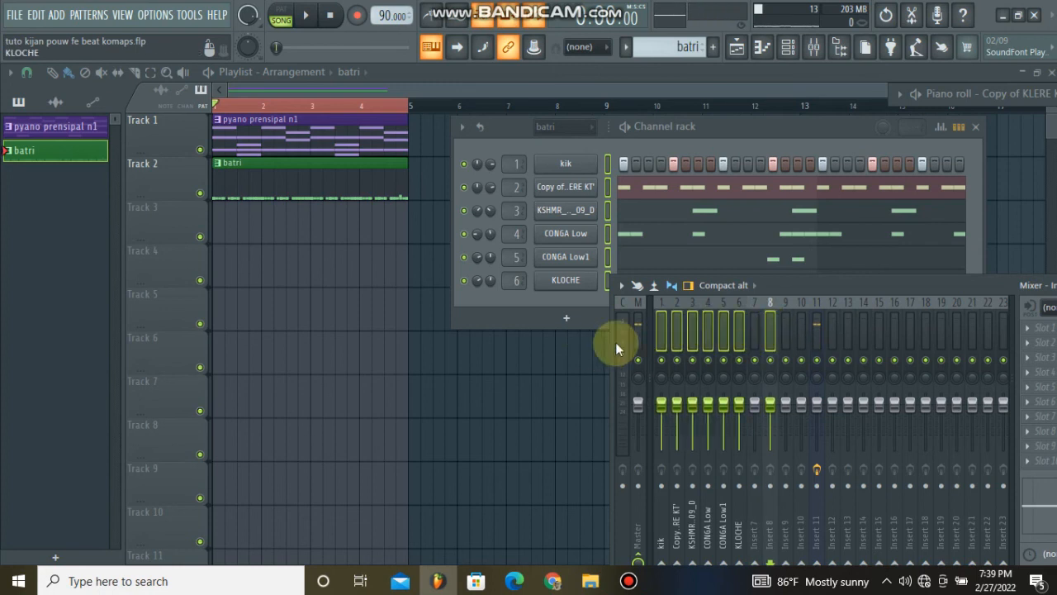
pyautogui.click(776, 343)
# Select mixer tracks 1 to 6 together, from kik to KLOCHE.
pyautogui.click(739, 345)
pyautogui.moveTo(735, 340); pyautogui.dragTo(657, 343)
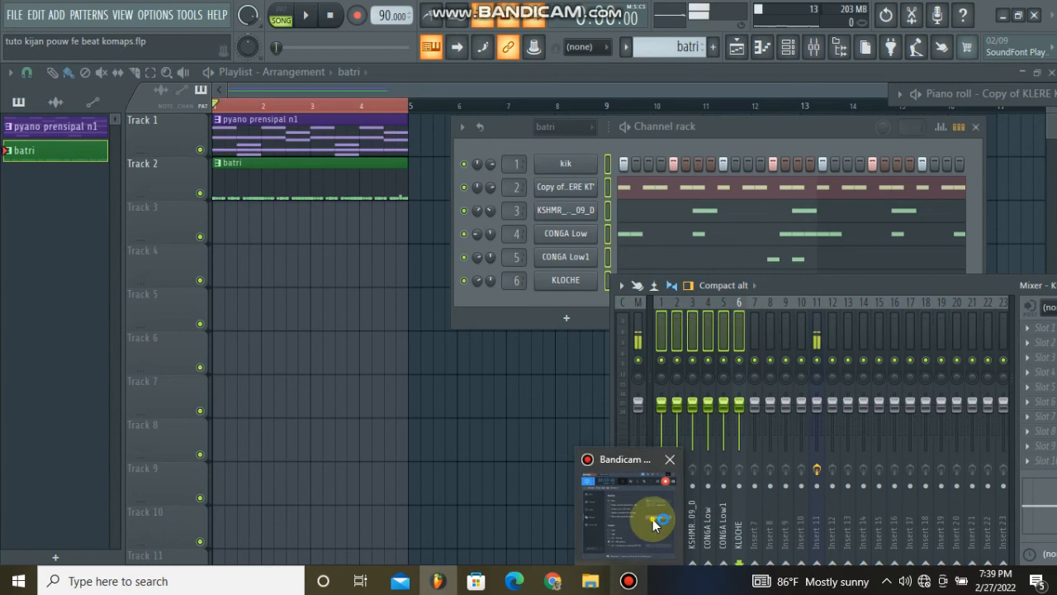
pyautogui.click(658, 513)
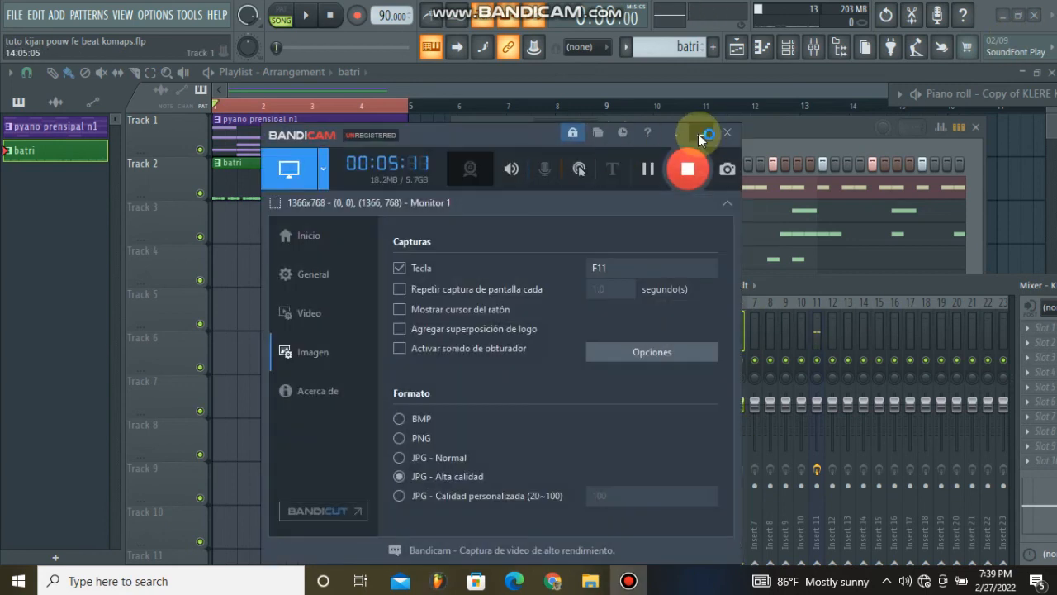
pyautogui.click(698, 133)
# Change the color of the six selected mixer tracks, kik to KLOCHE, to midnight blue #323294.
pyautogui.rightClick(706, 329)
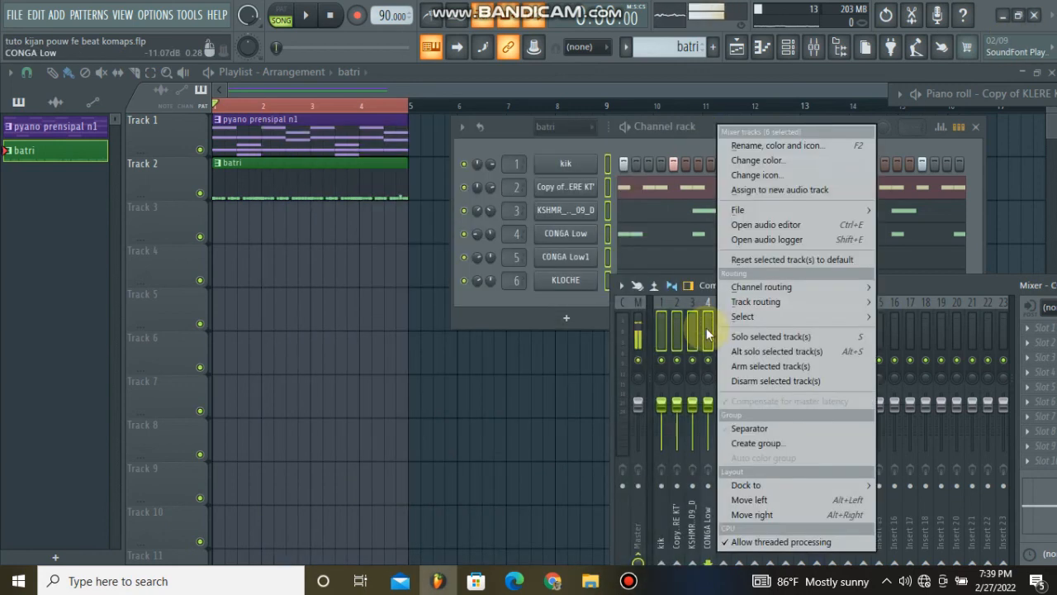
pyautogui.click(799, 163)
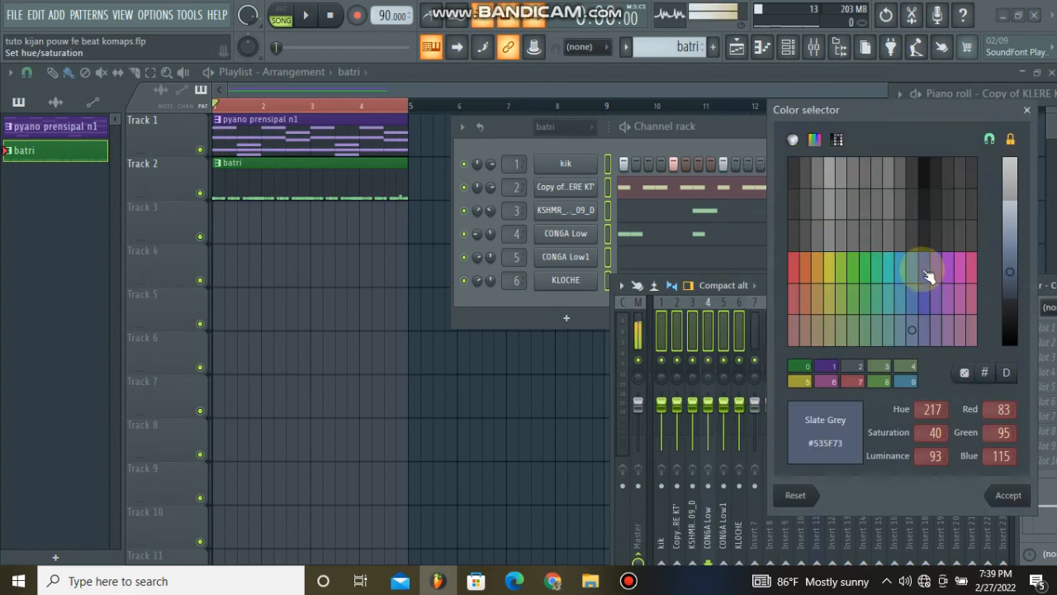
pyautogui.click(925, 269)
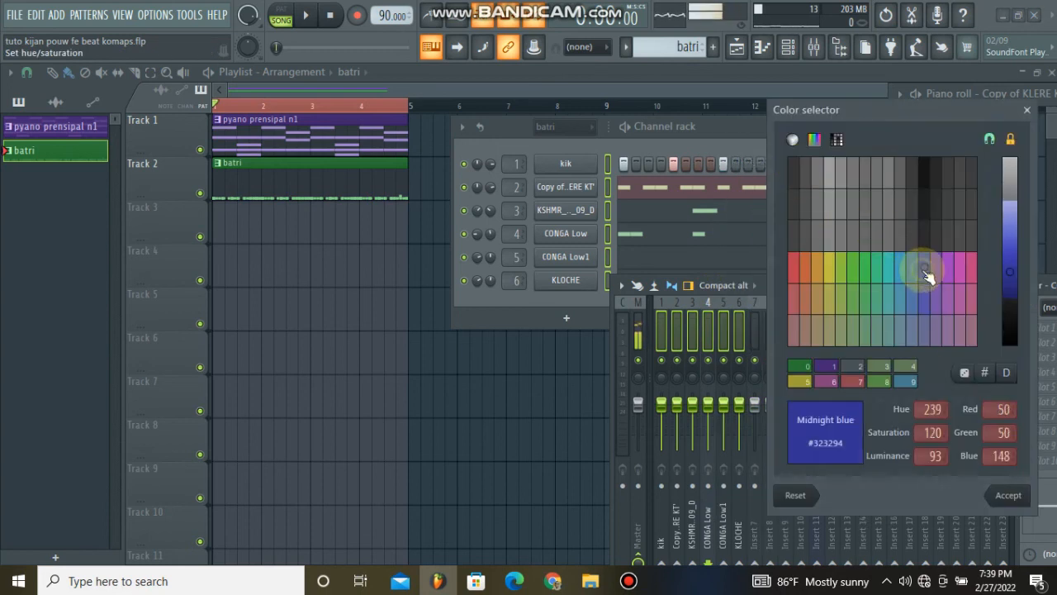
pyautogui.click(1007, 496)
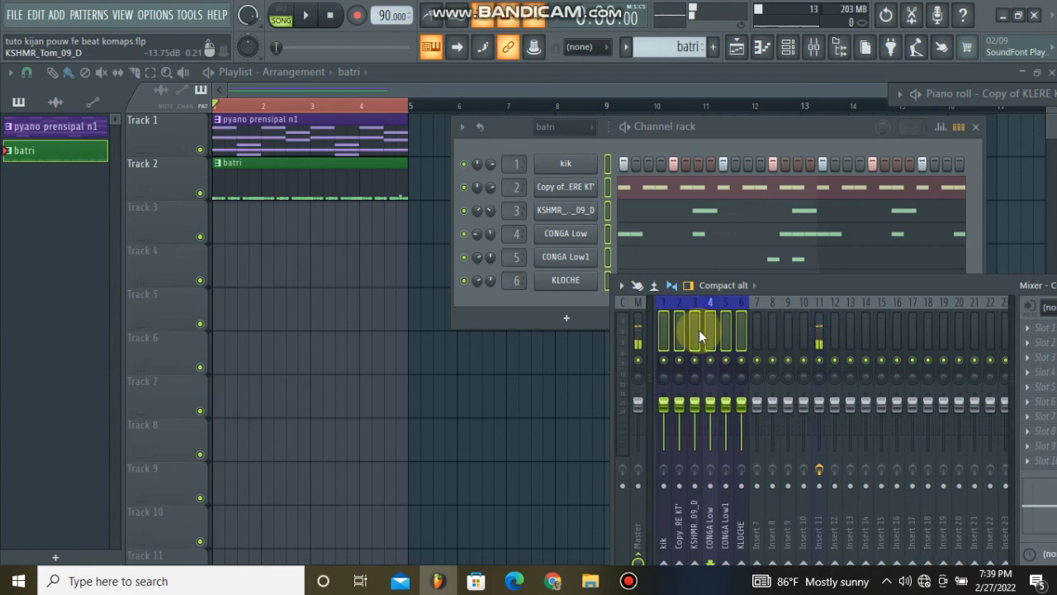
# Check the beat with playback, lower mixer tracks 1 to 6 together to 68% volume with the mixer moved inward, and select the Master track.
pyautogui.press('space')
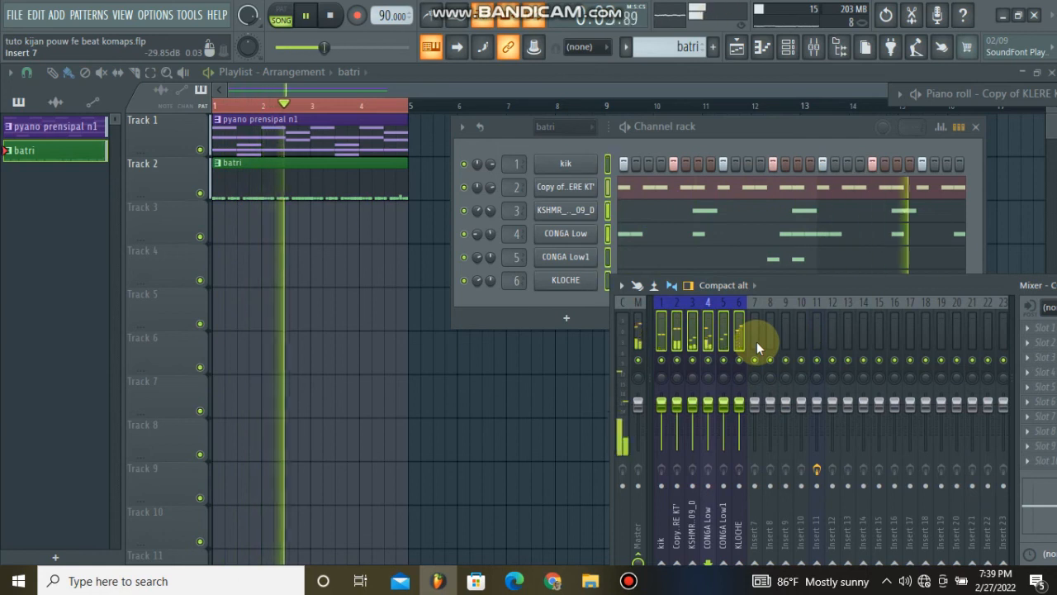
pyautogui.press('space')
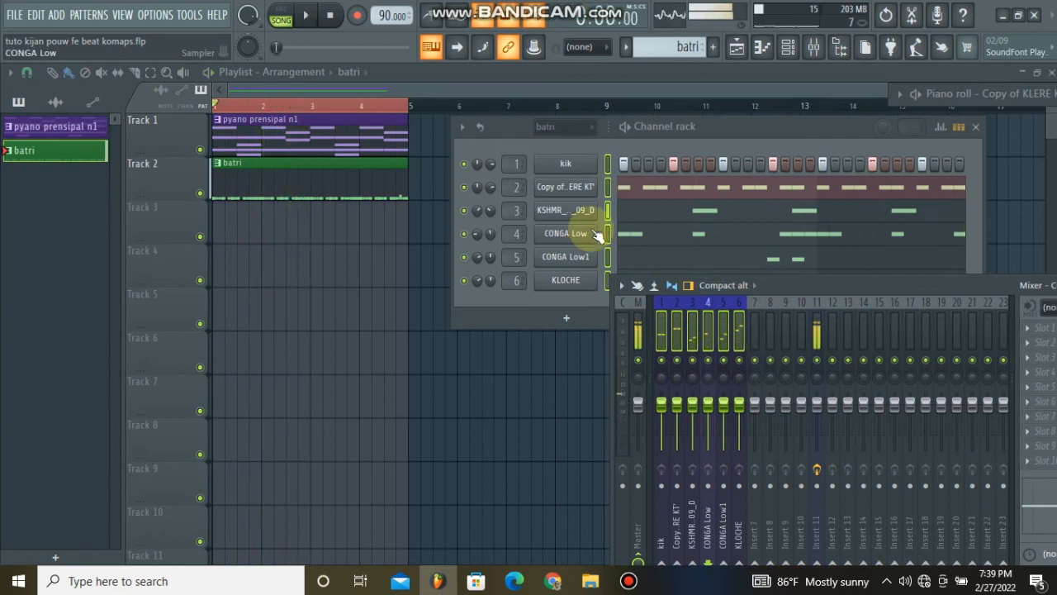
pyautogui.moveTo(769, 290); pyautogui.dragTo(426, 164)
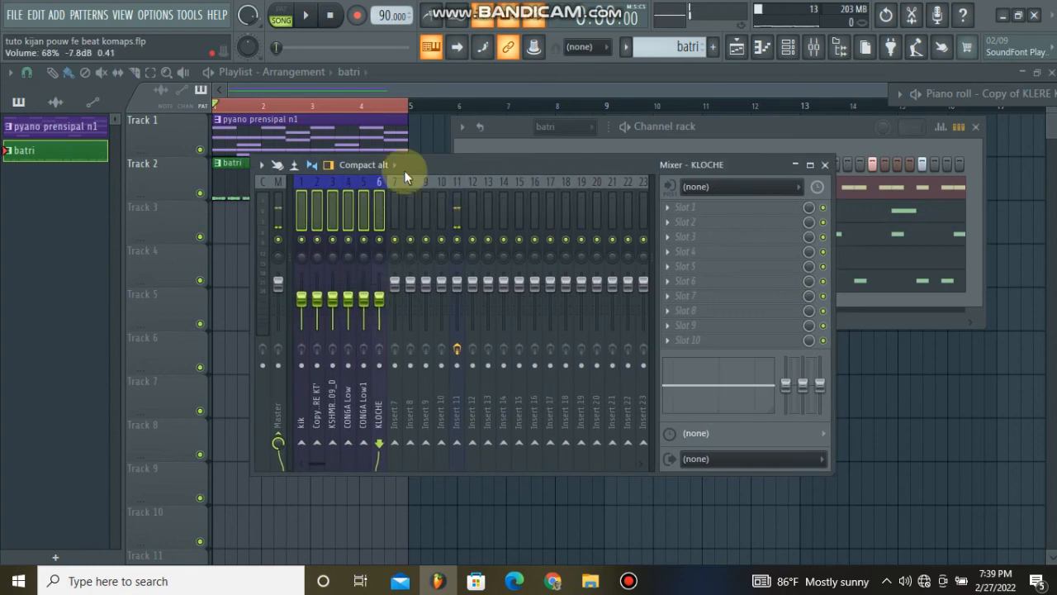
pyautogui.moveTo(487, 158); pyautogui.dragTo(624, 194)
pyautogui.click(413, 249)
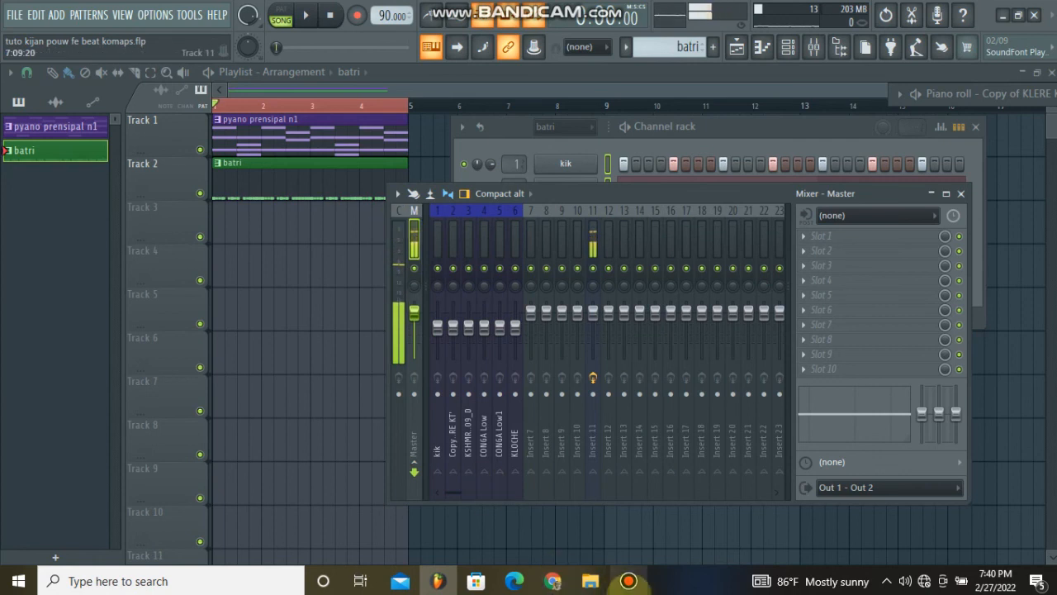
pyautogui.moveTo(629, 578)
pyautogui.click(632, 545)
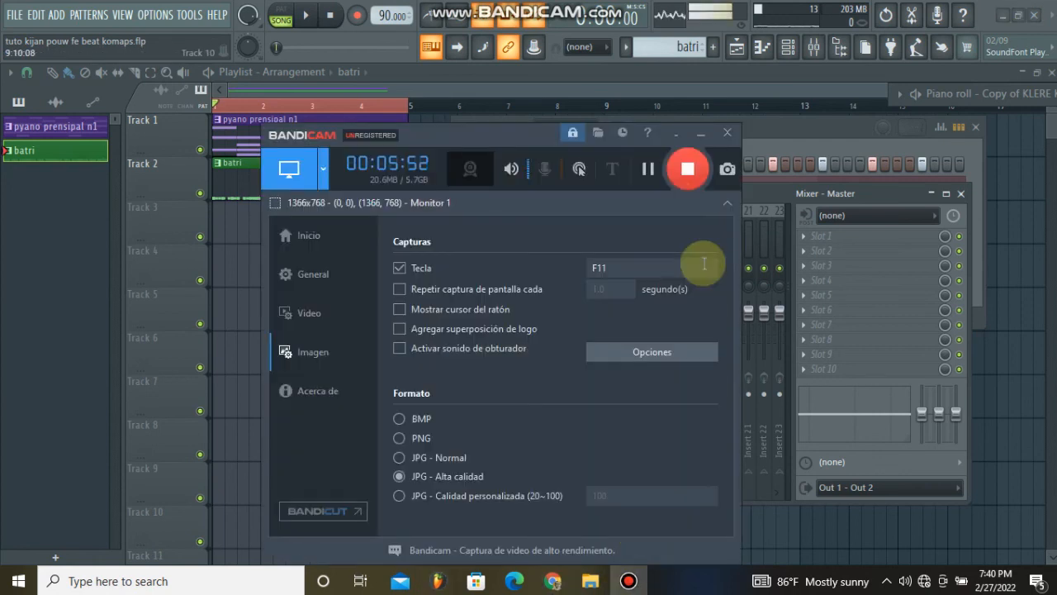
pyautogui.click(699, 135)
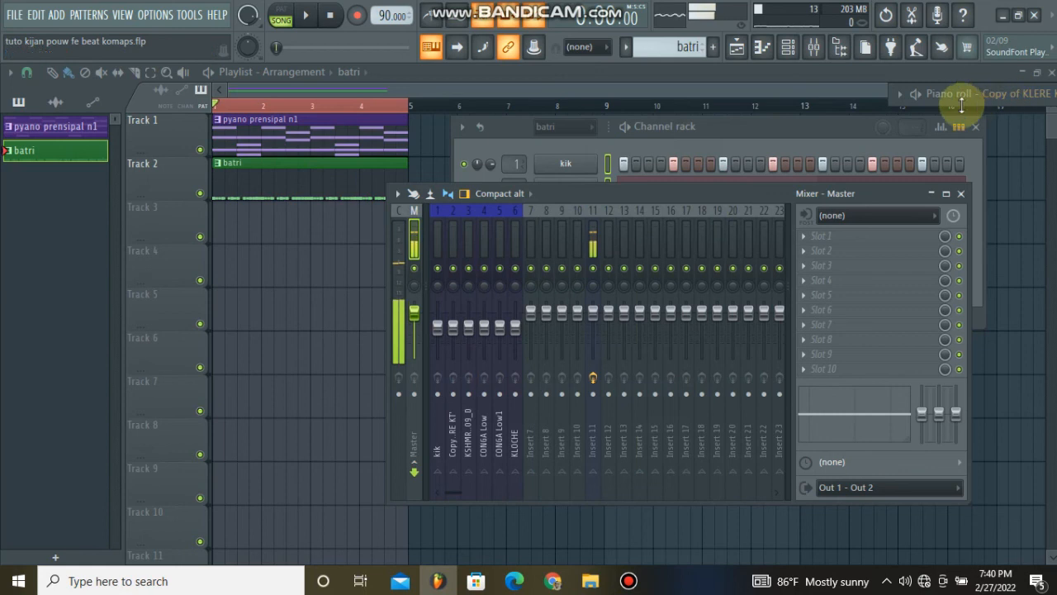
# Bring the minimized piano roll into view and close it.
pyautogui.moveTo(962, 105)
pyautogui.moveTo(898, 106); pyautogui.dragTo(577, 109)
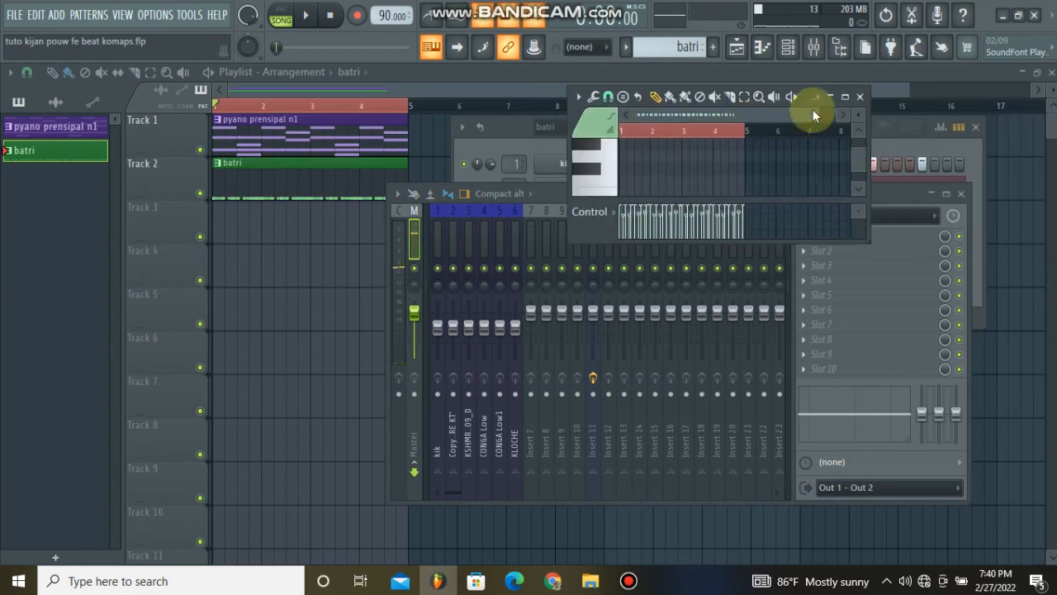
pyautogui.click(860, 97)
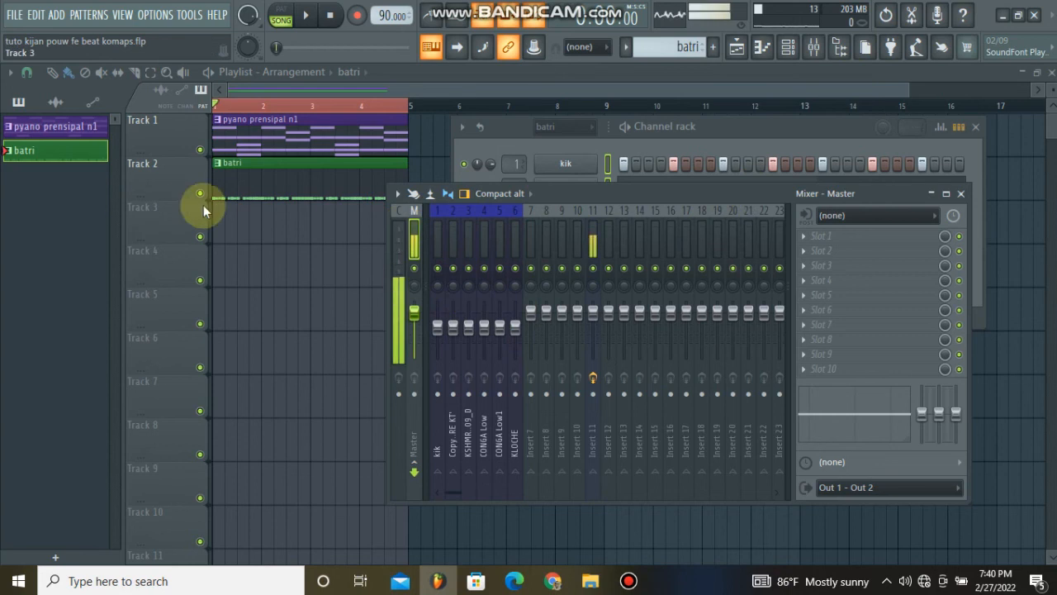
# Show the browser beside the mixer, collapse the PYANO KREYOL folder, and open the folder of mixer presets.
pyautogui.click(815, 49)
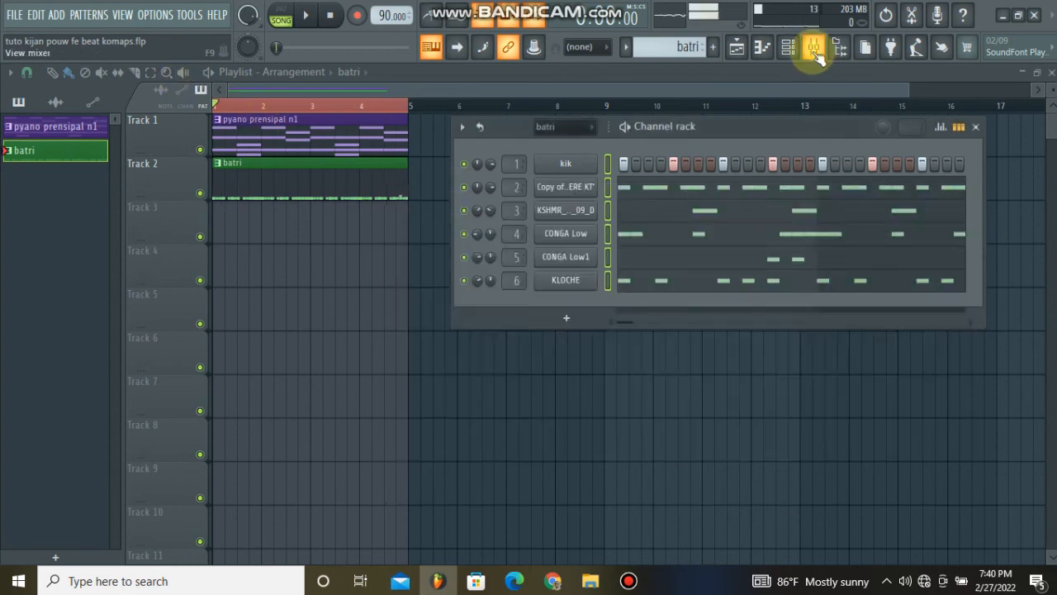
pyautogui.click(815, 49)
pyautogui.click(840, 48)
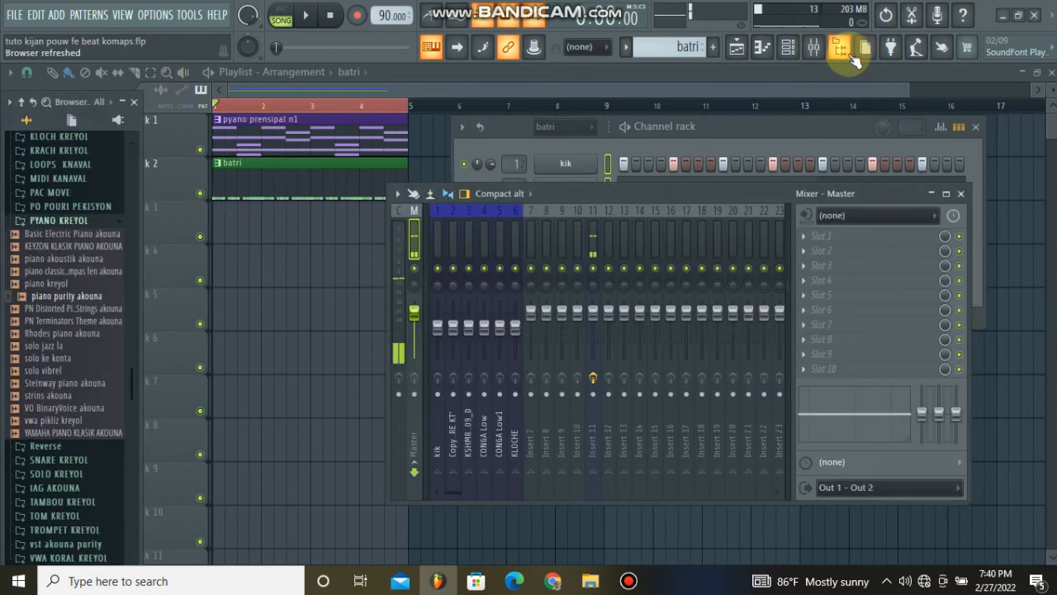
pyautogui.click(33, 221)
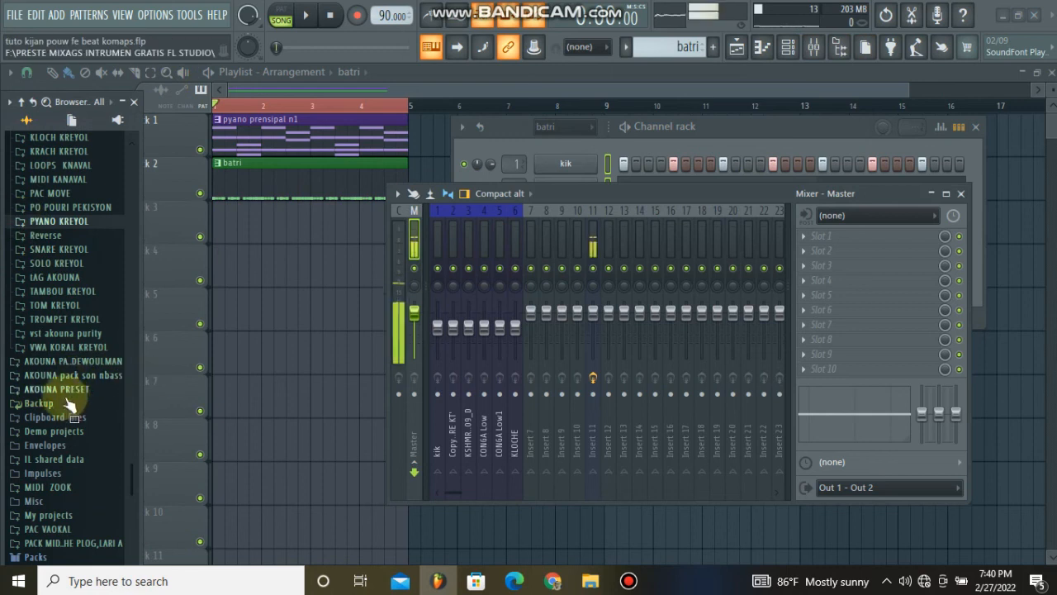
pyautogui.scroll(-3, 82, 384)
pyautogui.click(72, 317)
# Load the Mr MASTER preset onto the Master mixer track and check the sound with playback.
pyautogui.scroll(-6, 70, 357)
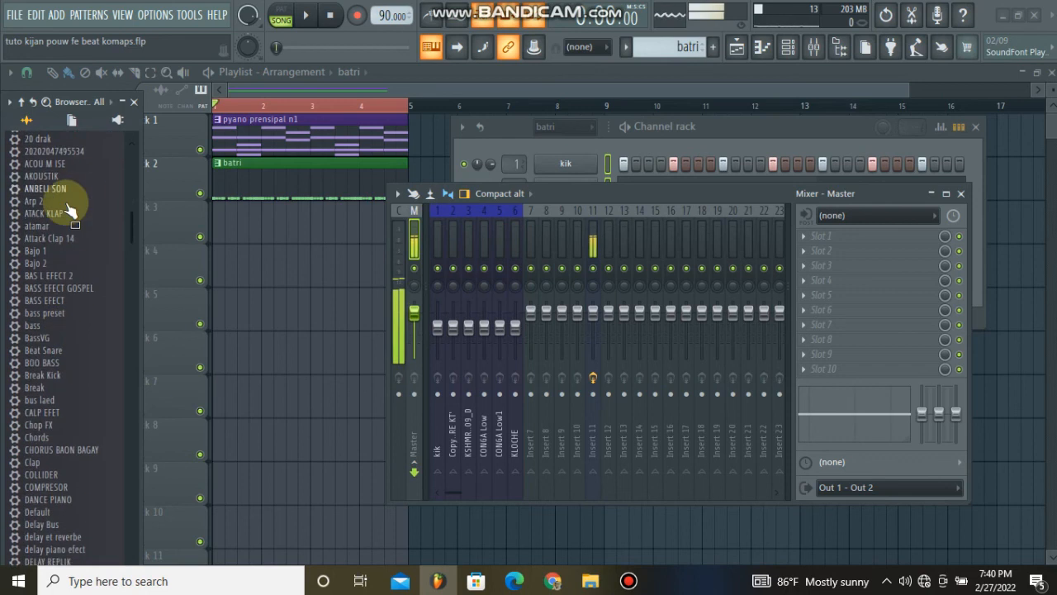
pyautogui.scroll(-5, 74, 462)
pyautogui.scroll(-15, 57, 405)
pyautogui.scroll(3, 66, 475)
pyautogui.scroll(-12, 70, 285)
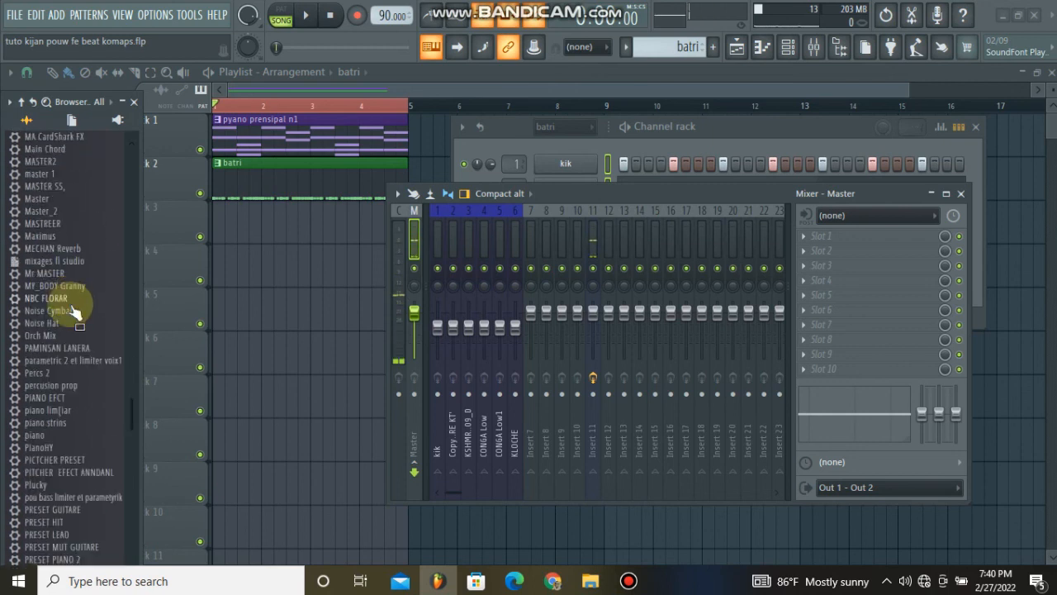
pyautogui.moveTo(54, 275); pyautogui.dragTo(414, 248)
pyautogui.press('space')
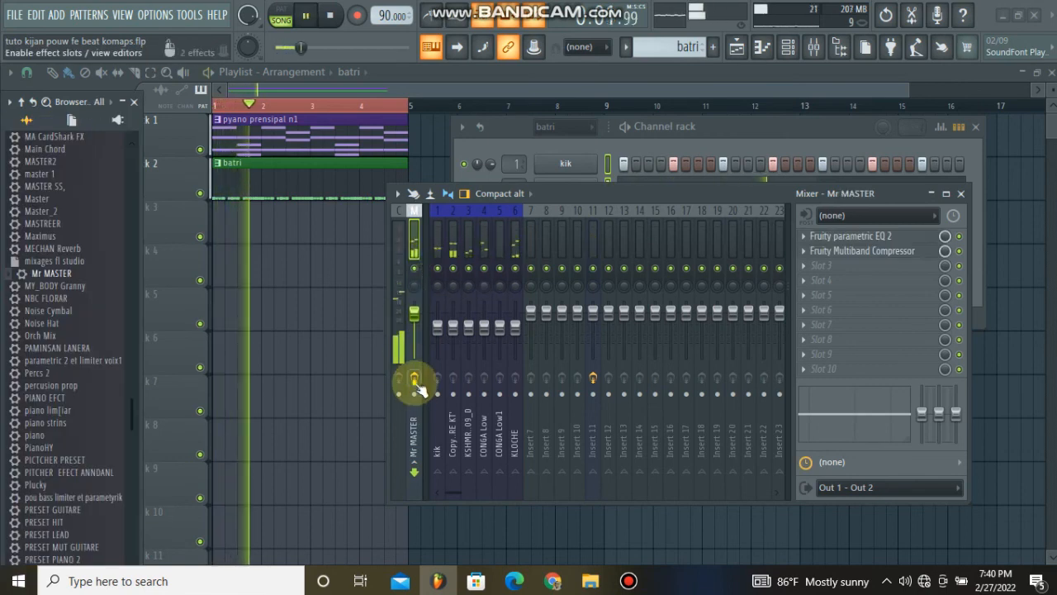
pyautogui.press('space')
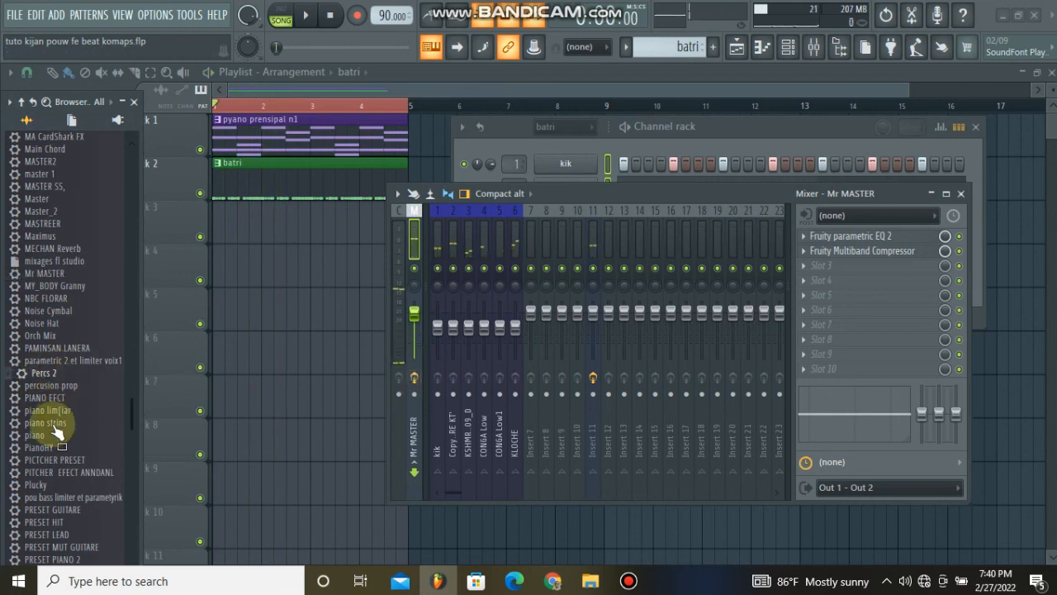